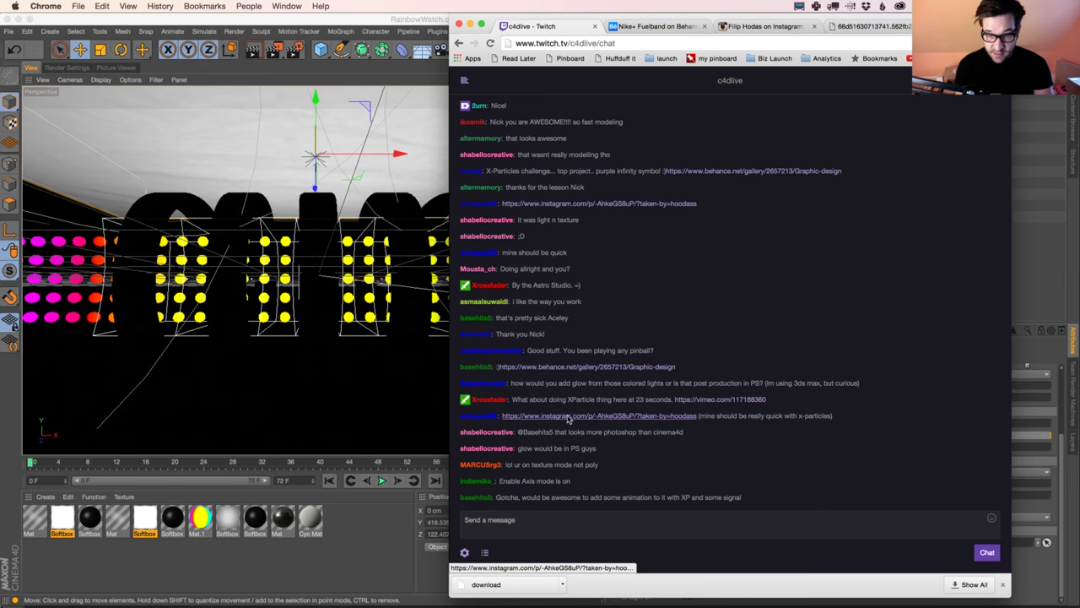
# Open the Instagram post linked with the X-Particles request in the chat and its artist's profile in separate tabs
pyautogui.keyDown('super'); pyautogui.click(569, 417); pyautogui.keyUp('super')
pyautogui.click(613, 27)
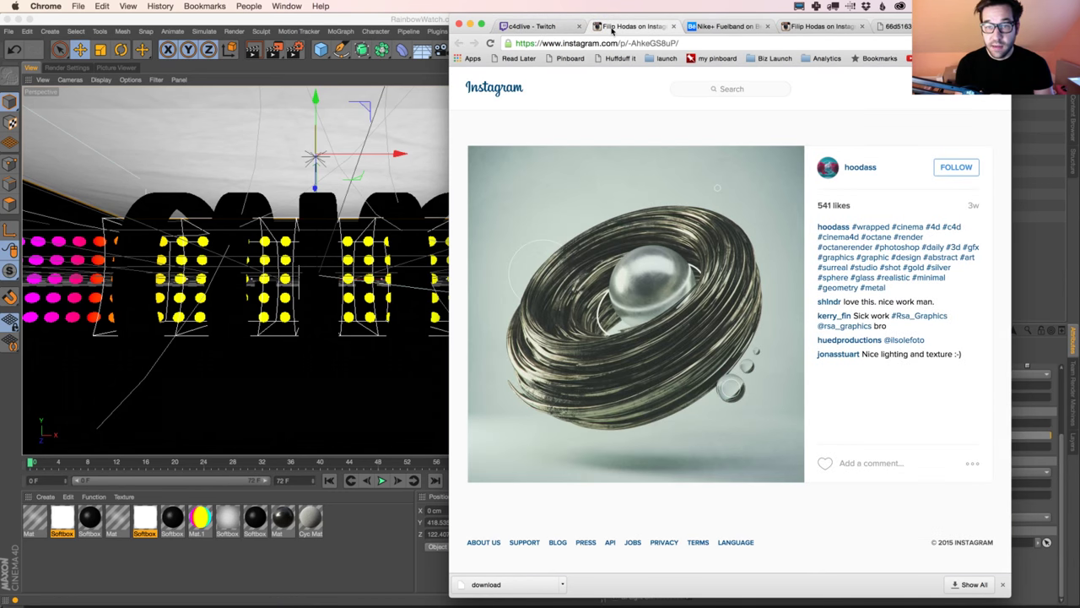
pyautogui.keyDown('super'); pyautogui.click(858, 169); pyautogui.keyUp('super')
pyautogui.click(694, 27)
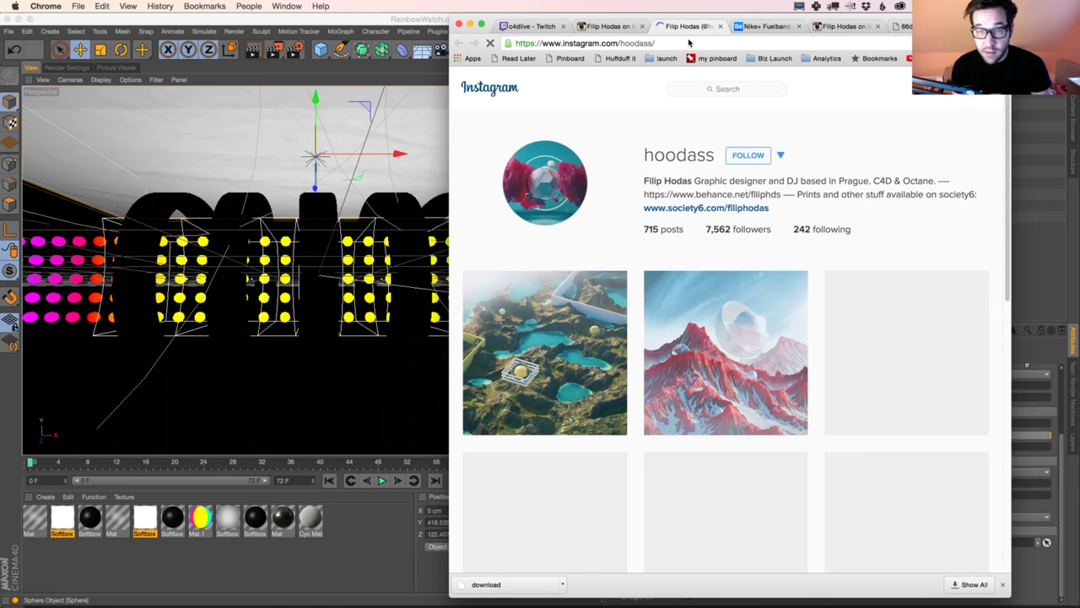
# Look through the artist's gallery of renders and review the post of the wrapped wire ring around a metal sphere
pyautogui.click(671, 89)
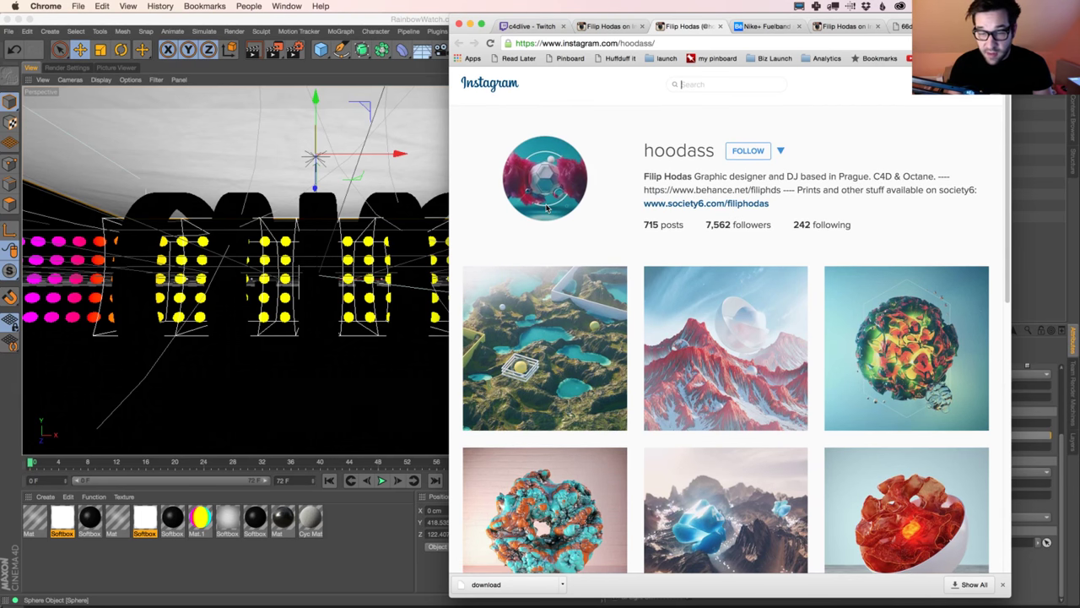
pyautogui.scroll(-1, 548, 253)
pyautogui.scroll(-5, 548, 255)
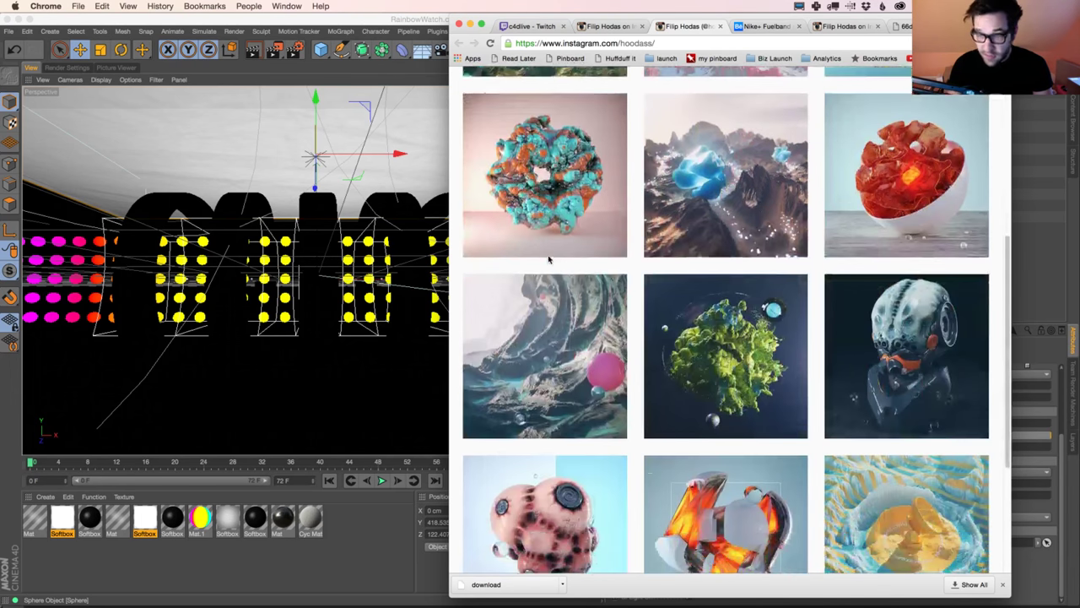
pyautogui.scroll(-3, 548, 258)
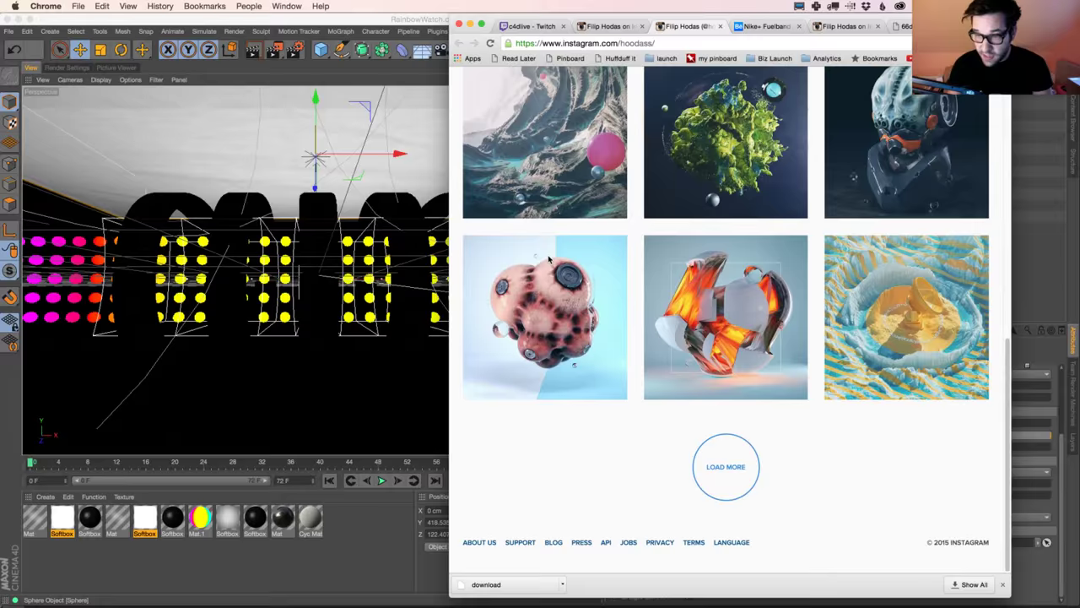
pyautogui.scroll(15, 548, 259)
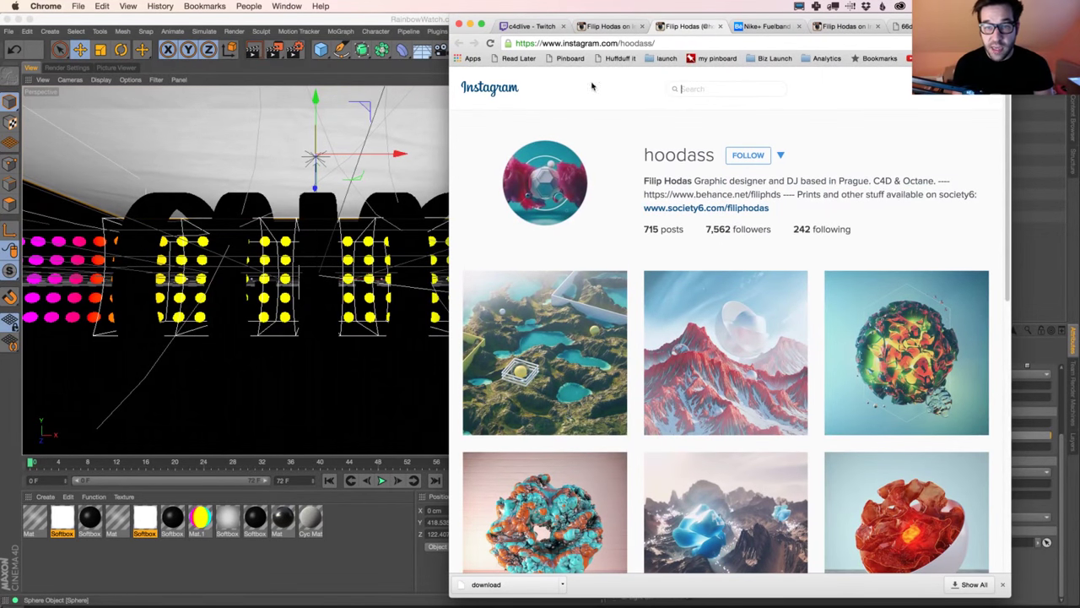
pyautogui.click(665, 43)
pyautogui.click(599, 137)
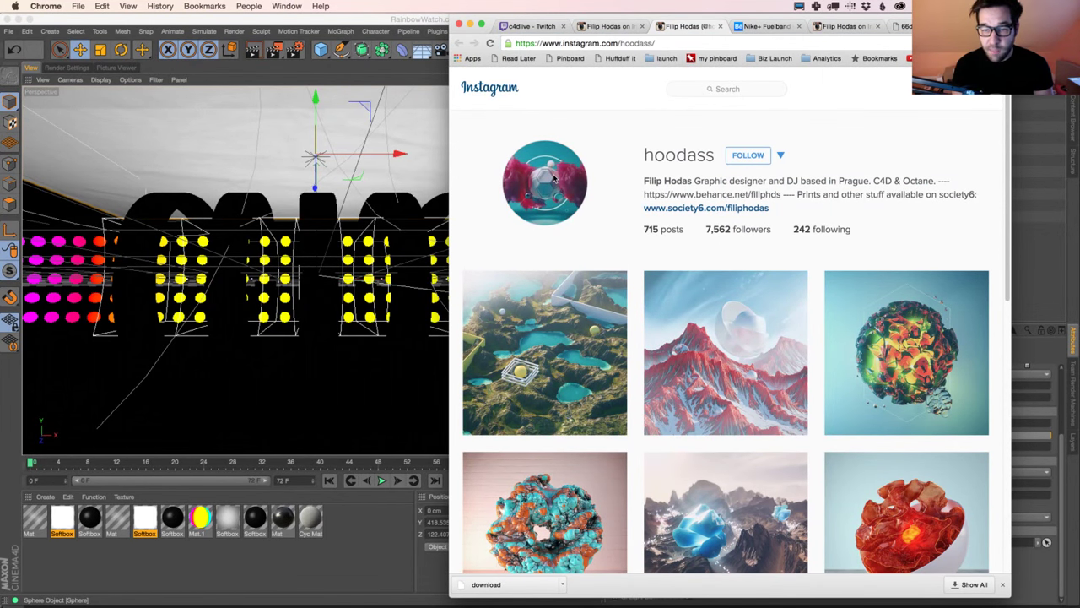
pyautogui.scroll(-10, 629, 201)
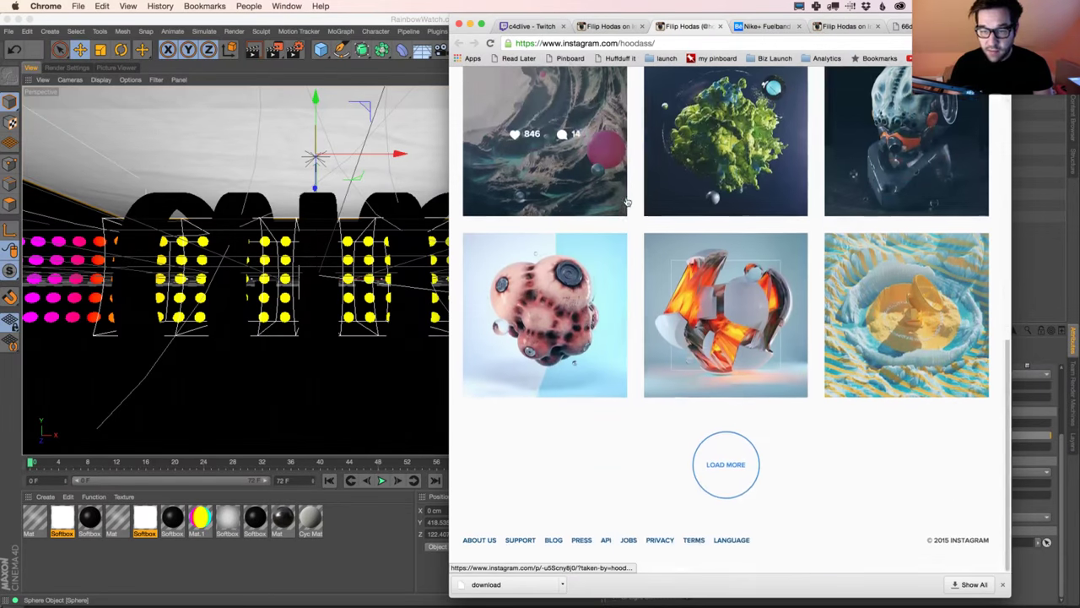
pyautogui.scroll(15, 627, 202)
pyautogui.click(616, 31)
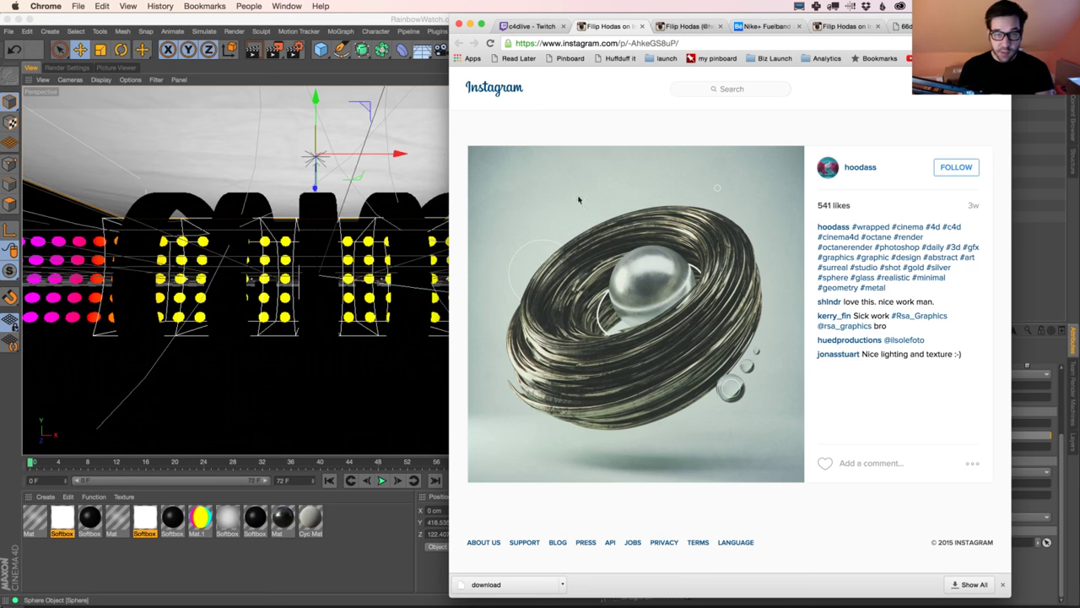
# Open the Behance "Graphic design" gallery linked in the chat and examine its artworks, including the purple infinity symbol
pyautogui.click(533, 28)
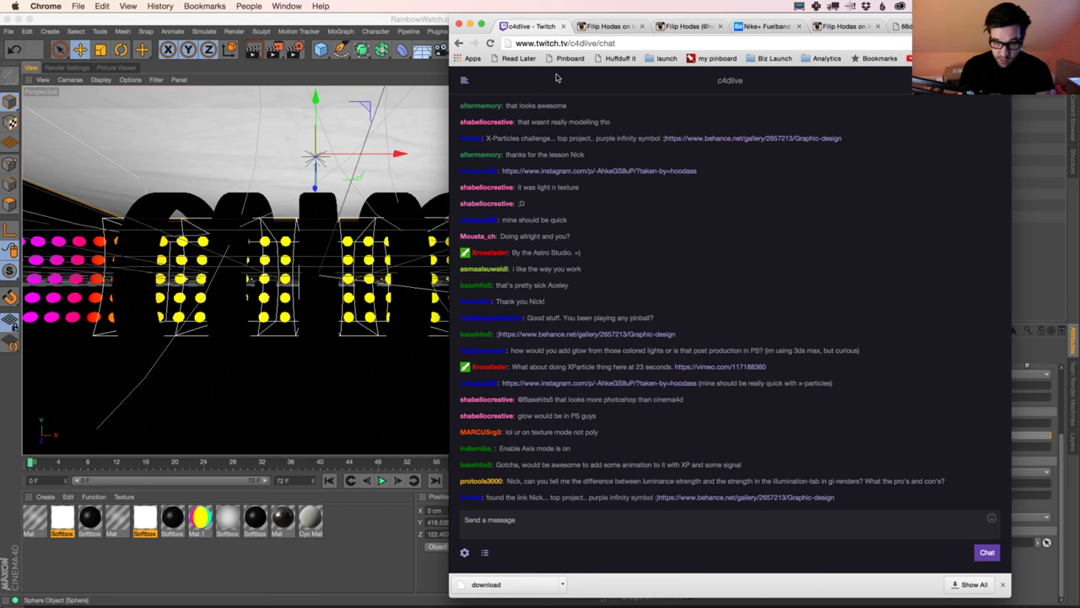
pyautogui.click(731, 498)
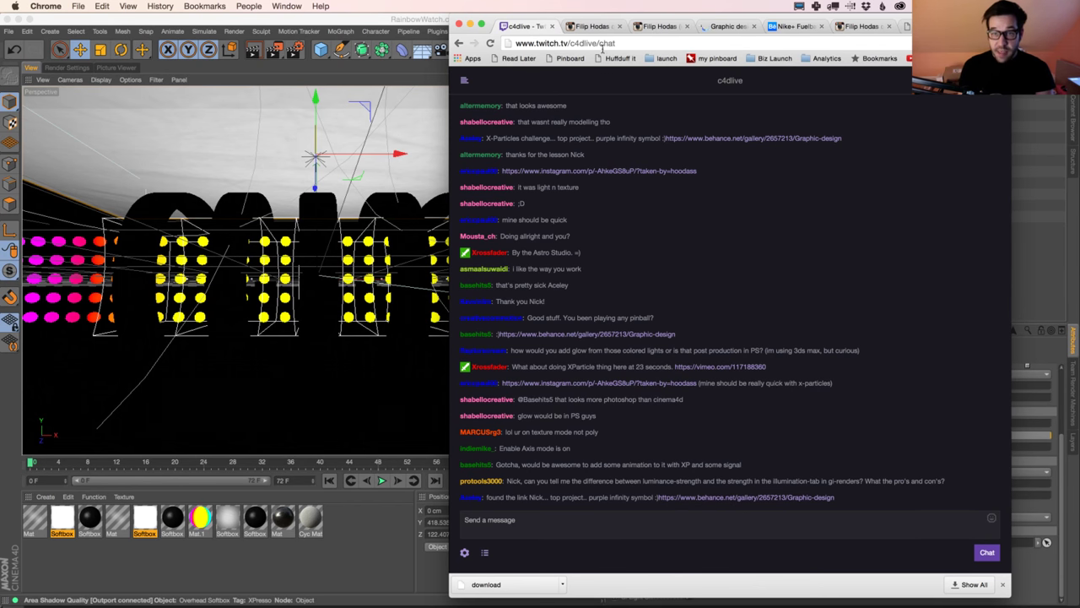
pyautogui.click(715, 28)
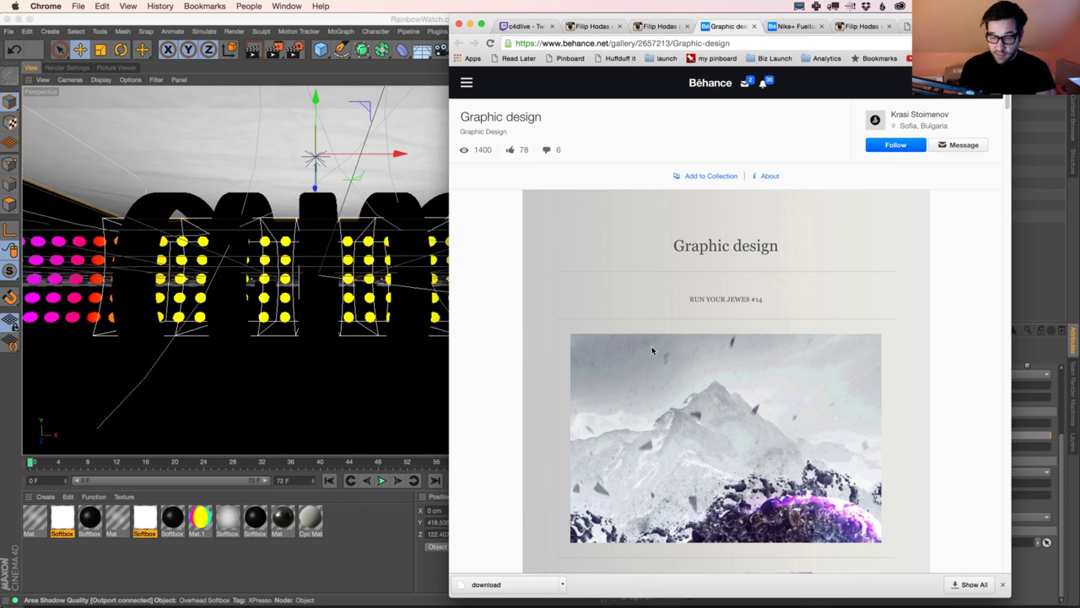
pyautogui.scroll(-10, 652, 350)
pyautogui.scroll(-8, 652, 350)
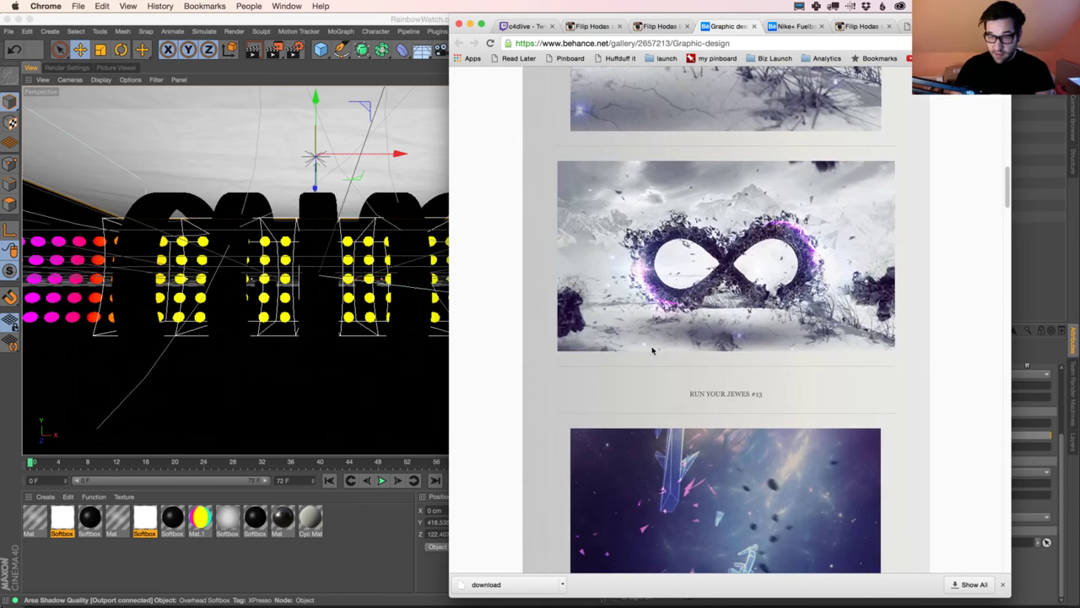
pyautogui.scroll(-18, 665, 339)
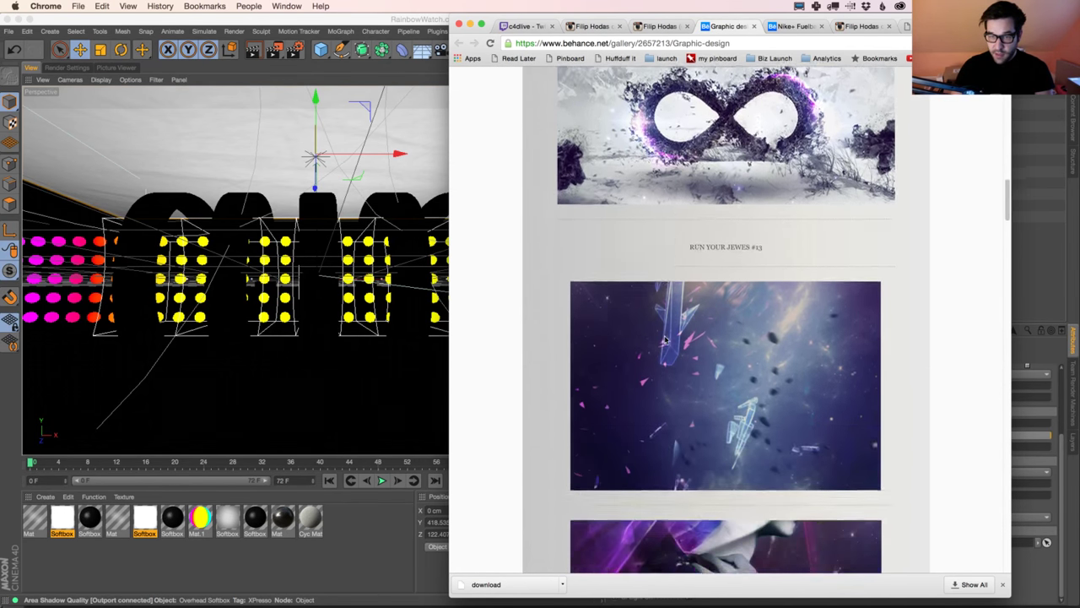
pyautogui.scroll(-20, 665, 339)
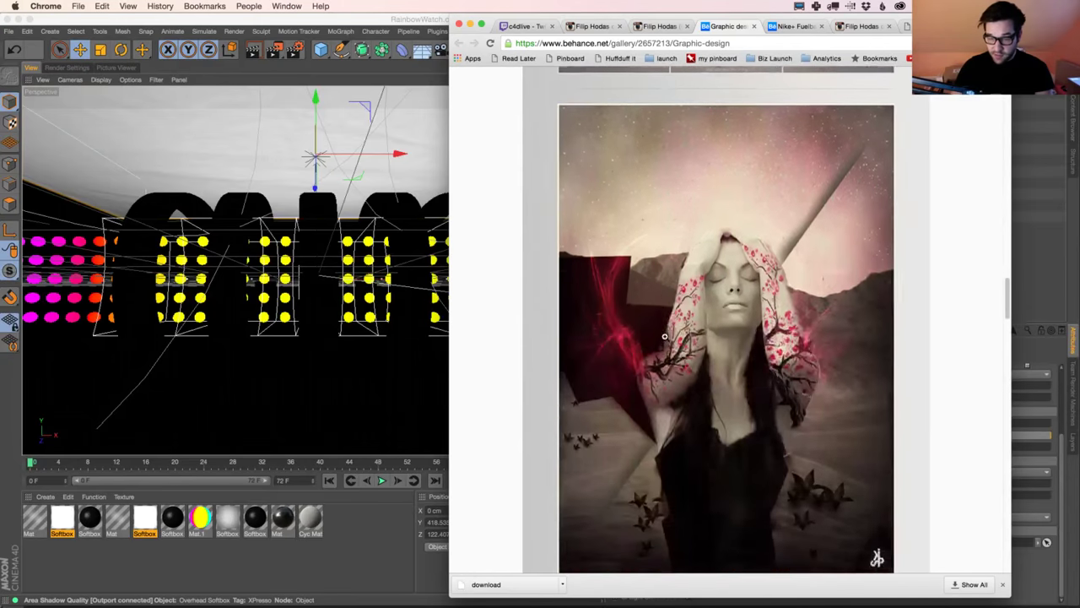
# Recheck the wrapped ring reference image on Instagram and return to the Twitch chat to read the new messages
pyautogui.click(665, 26)
pyautogui.click(601, 28)
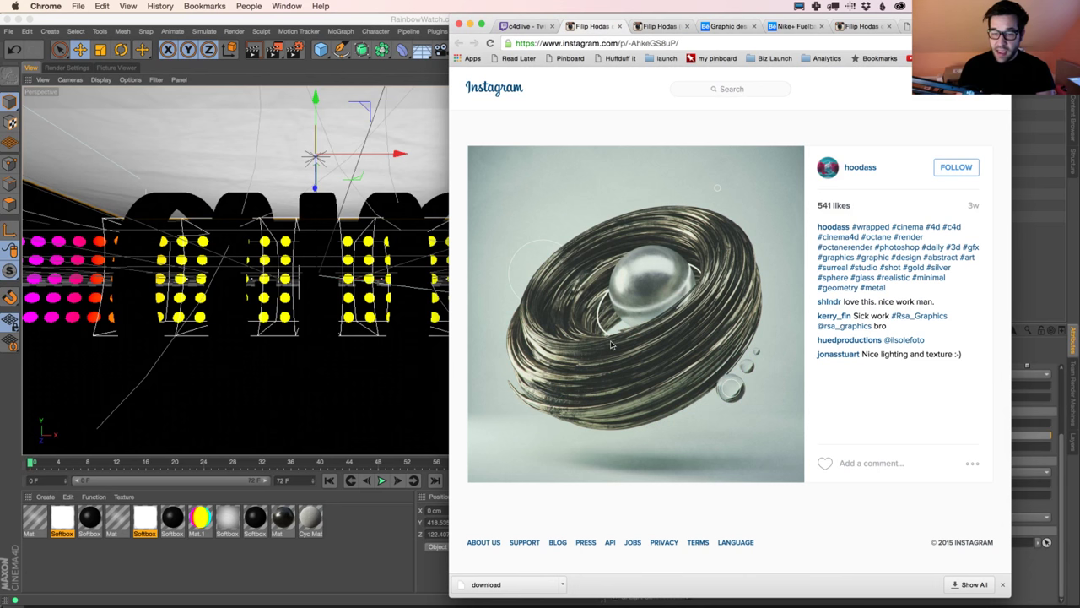
pyautogui.click(522, 27)
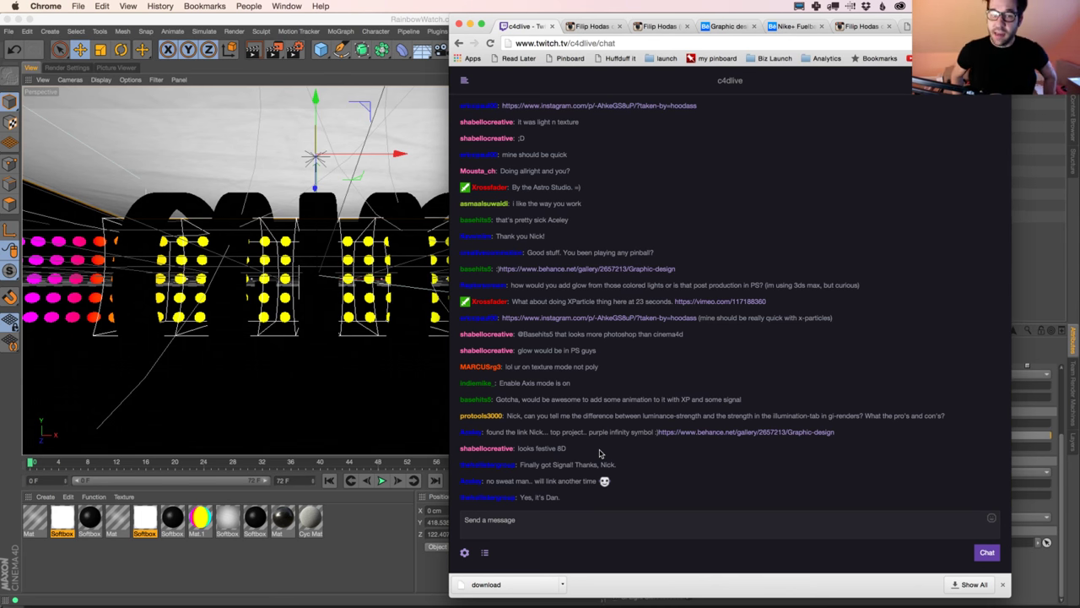
# Switch to Cinema 4D, start a new empty project and add a Null object
pyautogui.click(373, 21)
pyautogui.press('super+n')
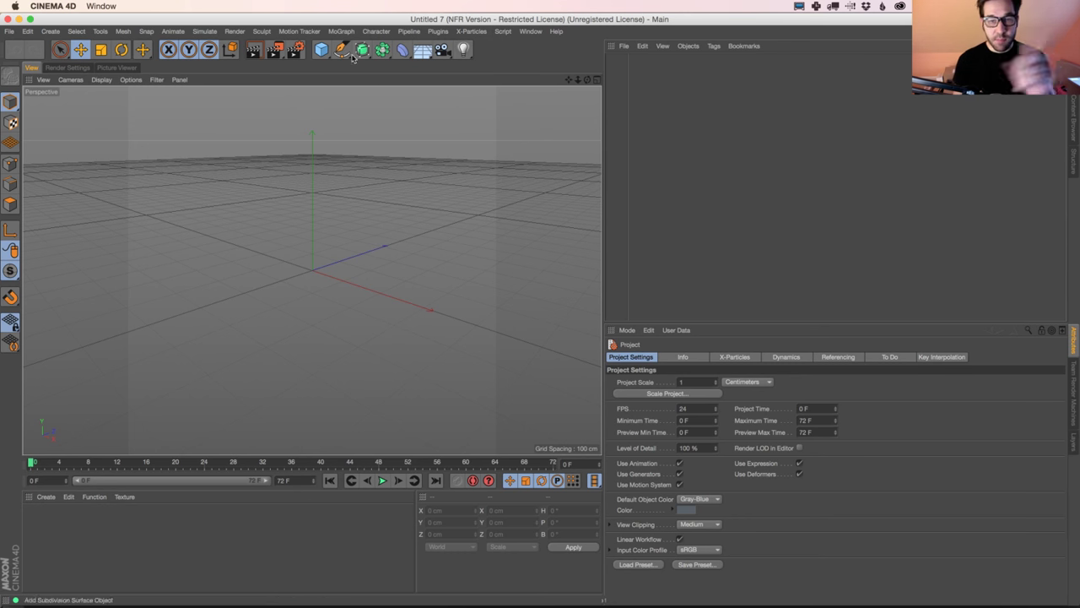
pyautogui.moveTo(330, 52); pyautogui.dragTo(354, 63)
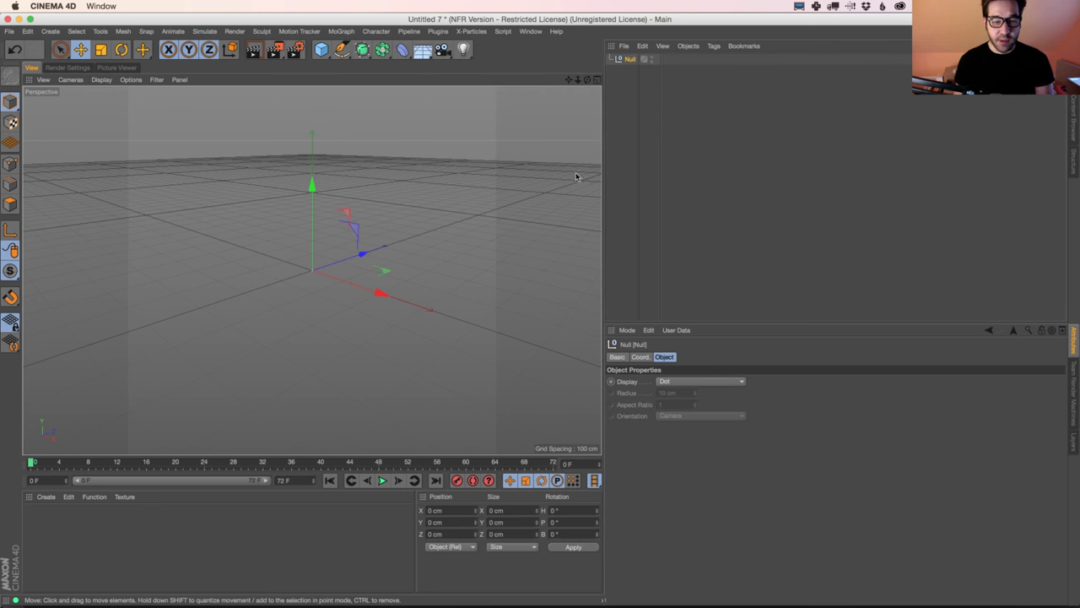
# Add a MoGraph Matrix, scale its grid to about 93 cm per side and move it to about -275 cm on Z
pyautogui.click(340, 32)
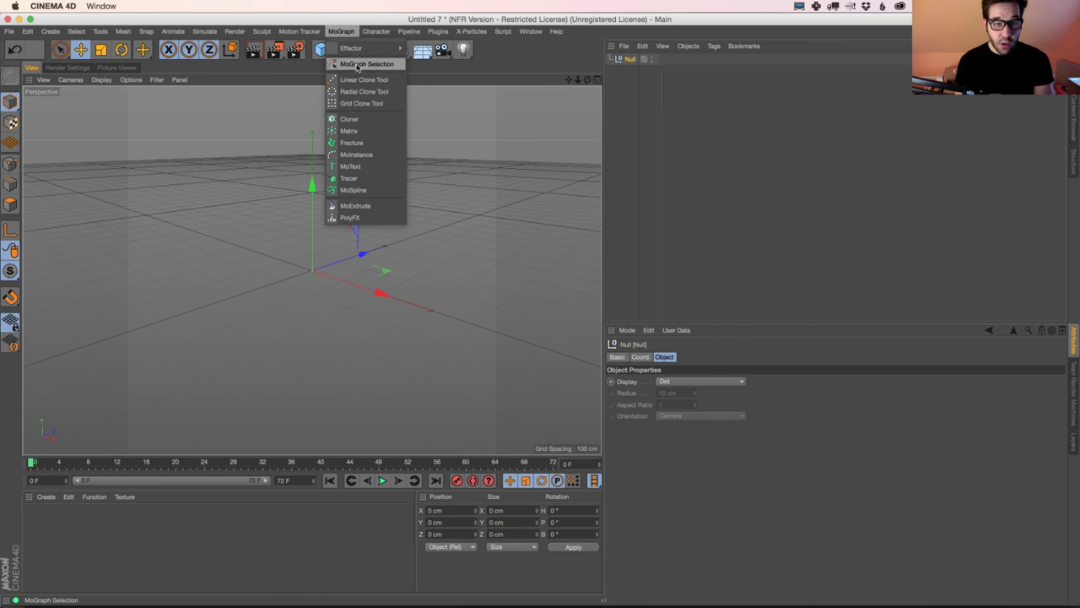
pyautogui.click(350, 130)
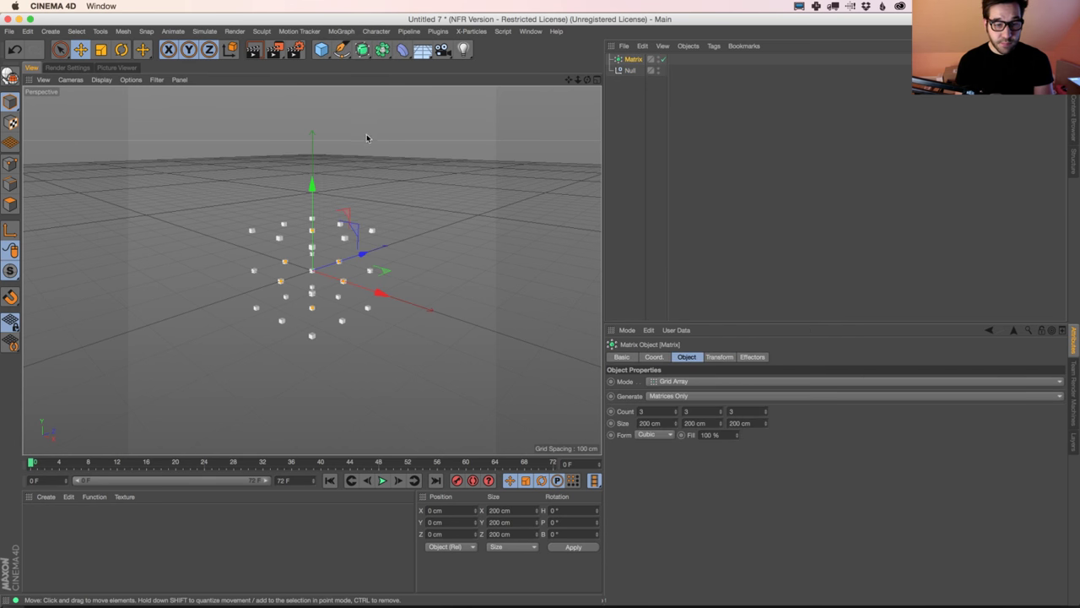
pyautogui.press('t')
pyautogui.moveTo(381, 149); pyautogui.dragTo(187, 259)
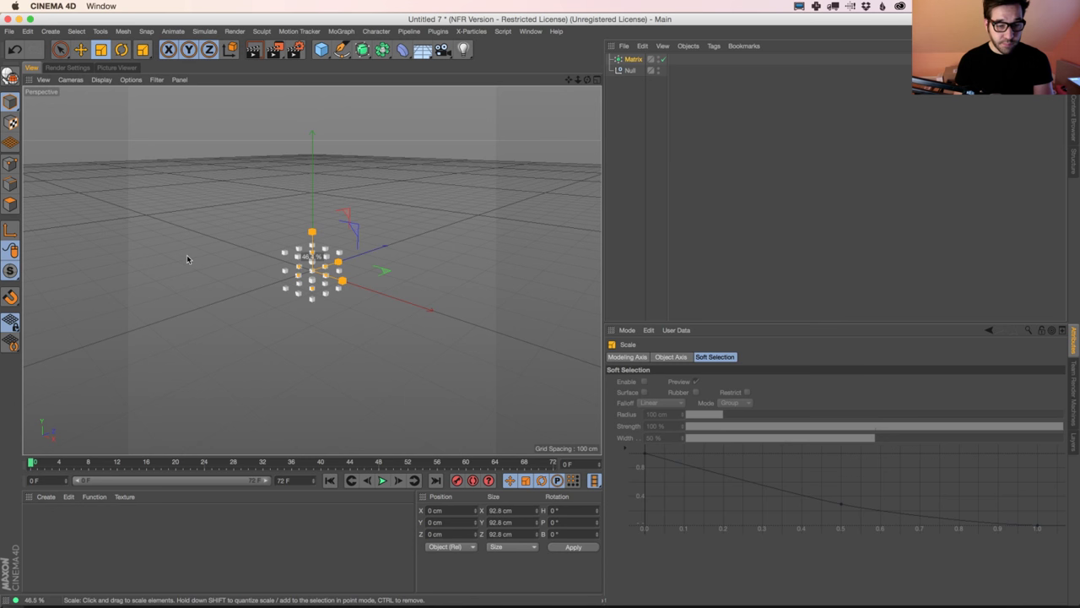
pyautogui.press('e')
pyautogui.moveTo(364, 255); pyautogui.dragTo(277, 294)
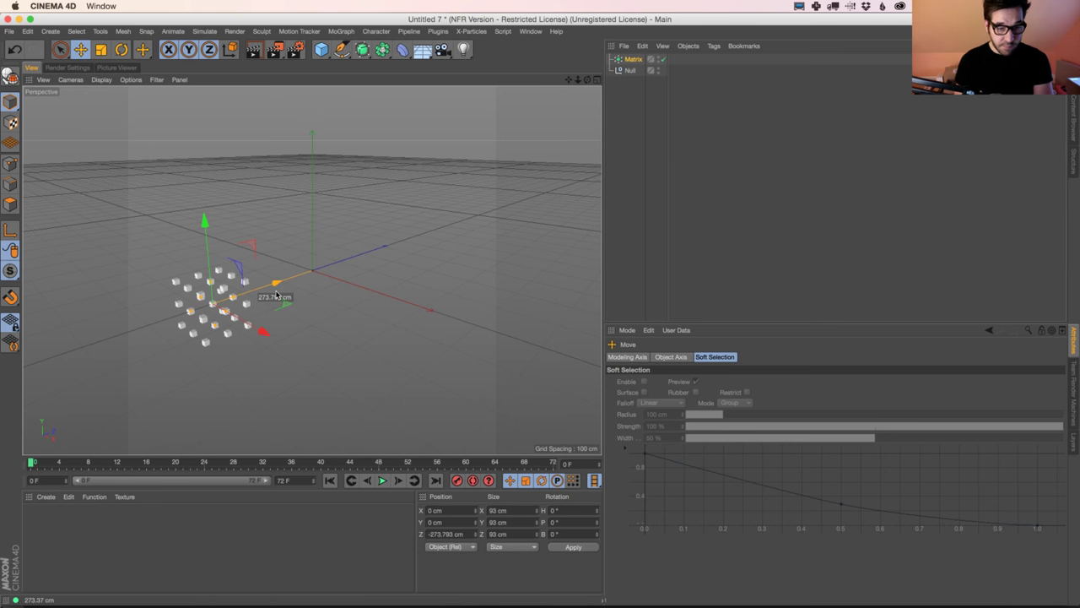
# Make the Matrix a child of the Null and select the Null
pyautogui.click(631, 71)
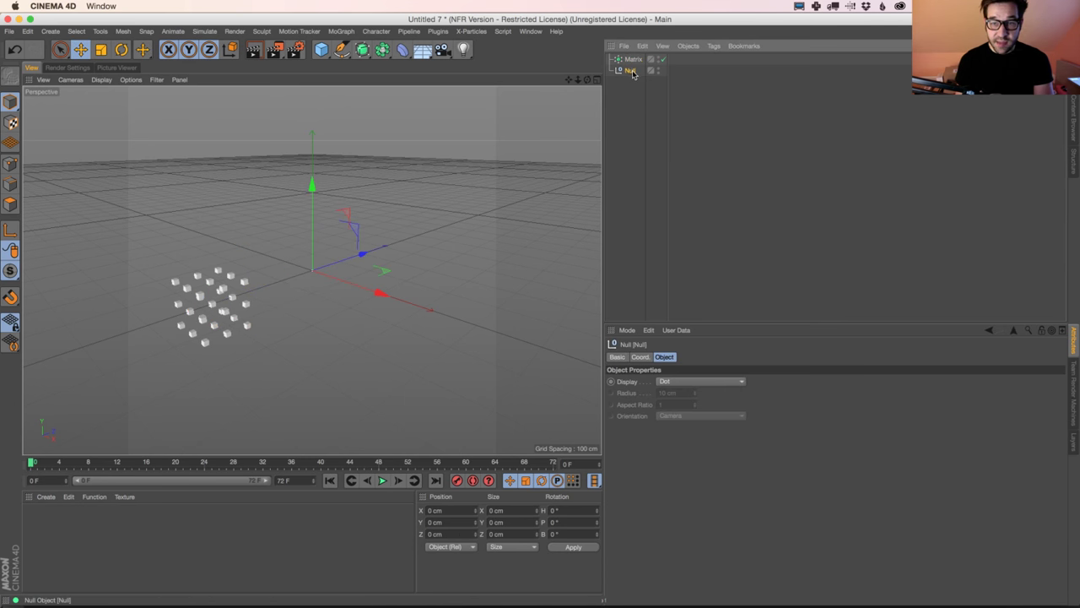
pyautogui.moveTo(633, 59); pyautogui.dragTo(641, 73)
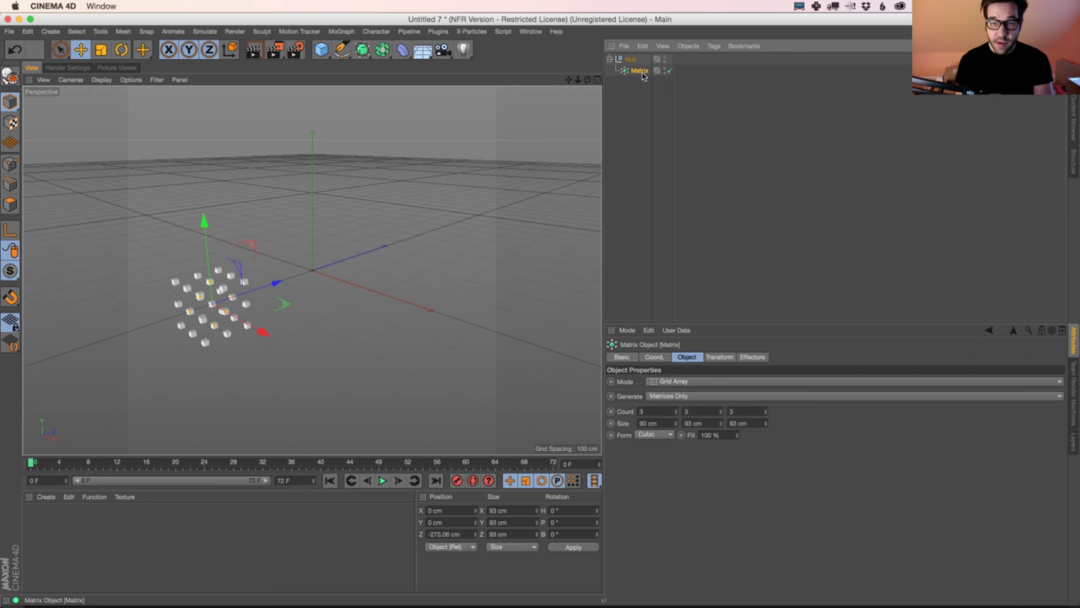
pyautogui.click(632, 59)
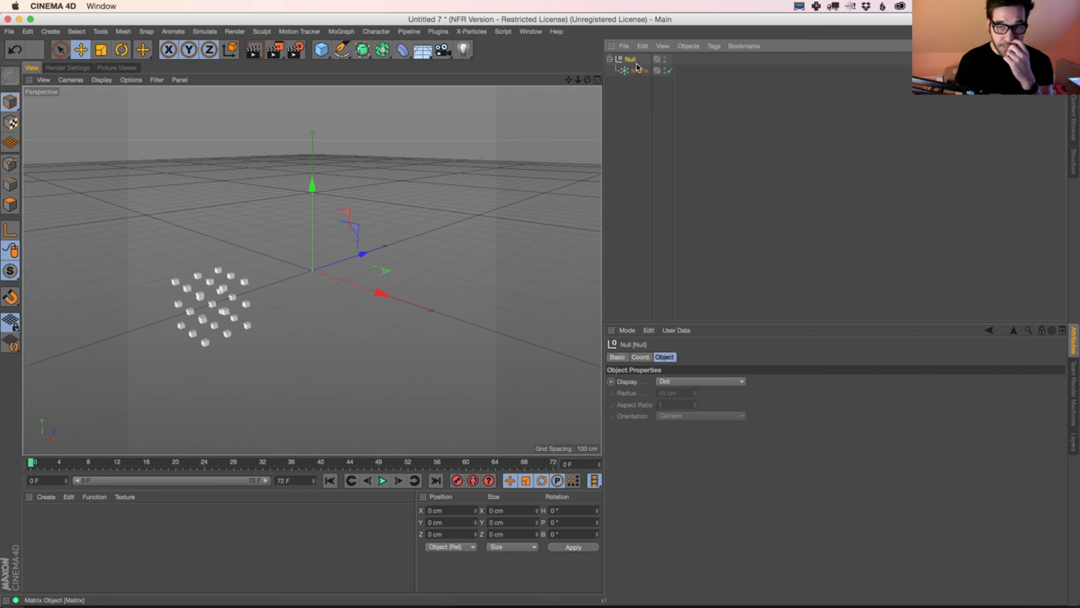
# Add a Tracer object with the Matrix as its trace link
pyautogui.click(639, 71)
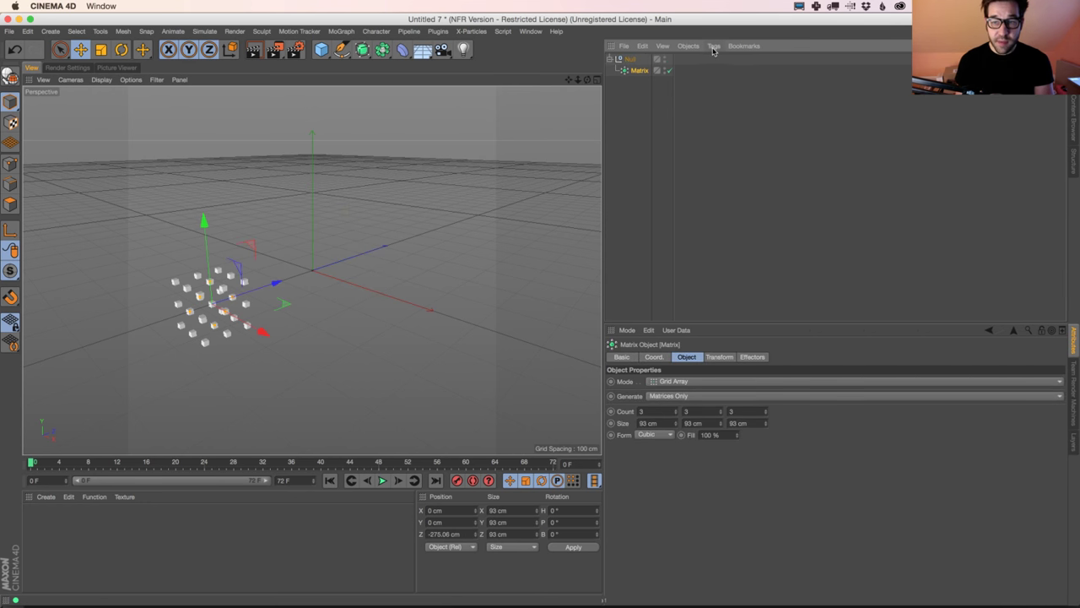
pyautogui.hotkey('shift', 'c')
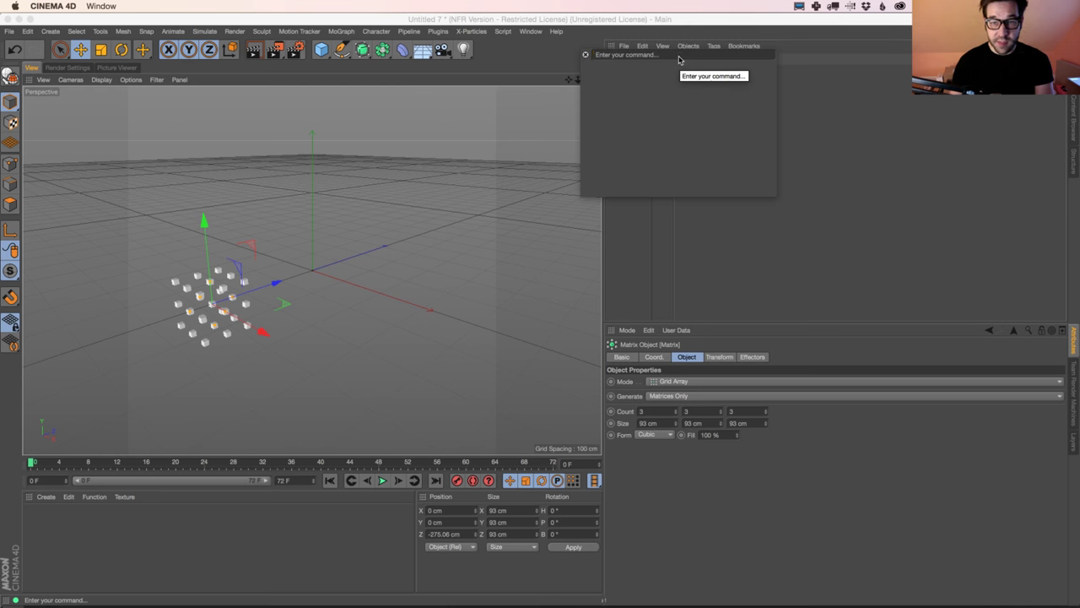
pyautogui.write('tracer')
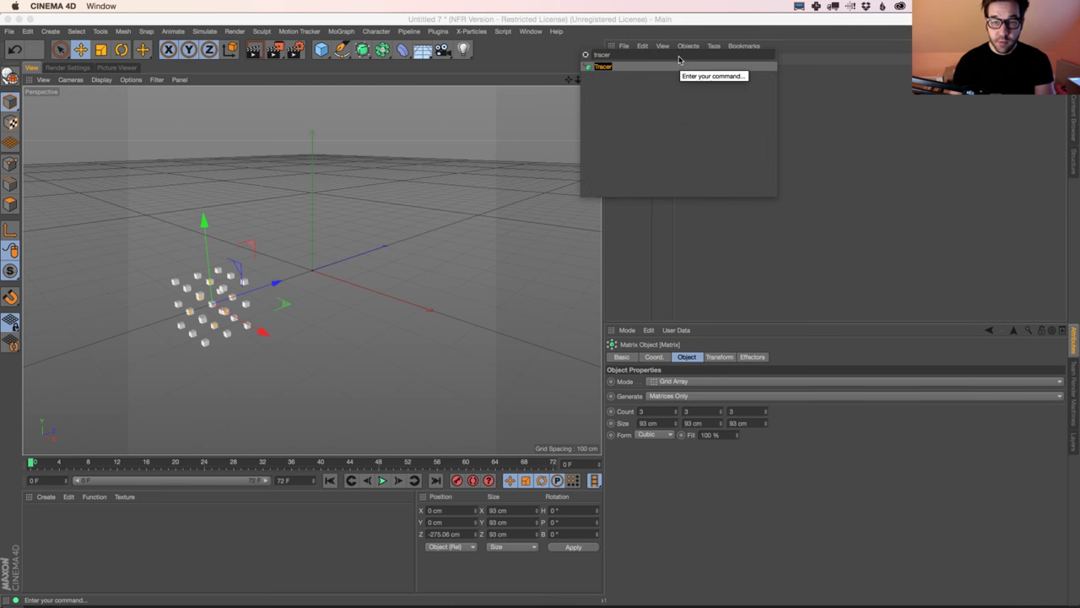
pyautogui.press('Return')
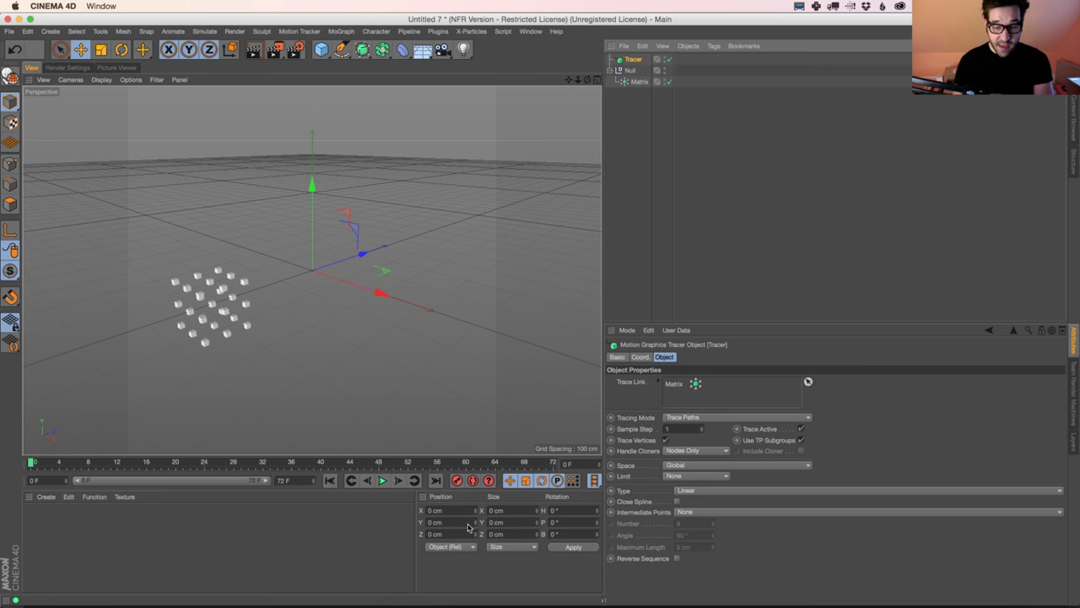
# Play the timeline and spin the Null with its Matrix around the heading axis to about 2543°
pyautogui.click(387, 480)
pyautogui.click(630, 70)
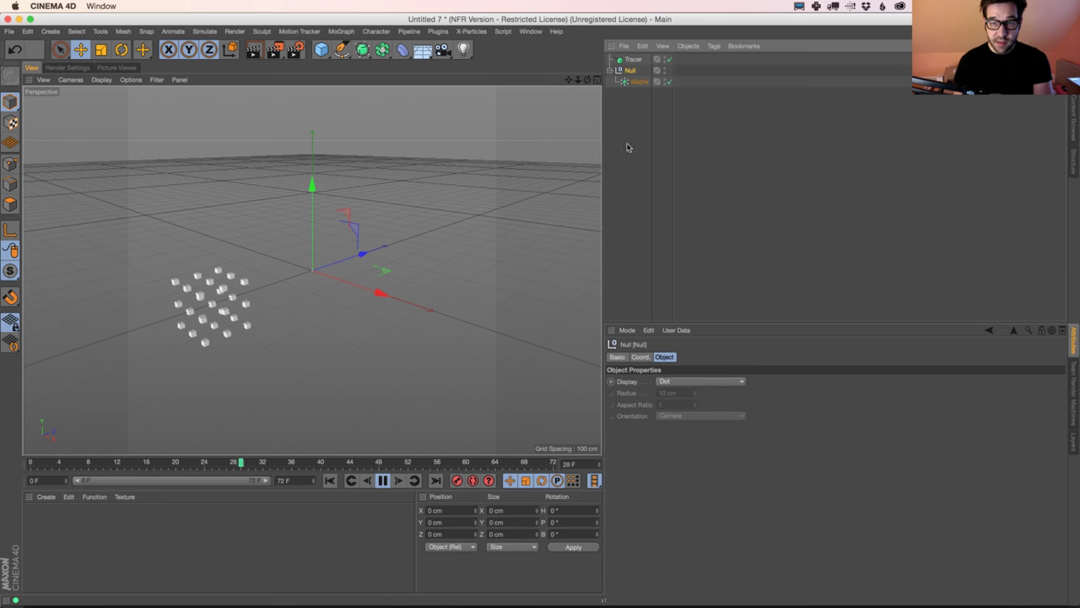
pyautogui.press('r')
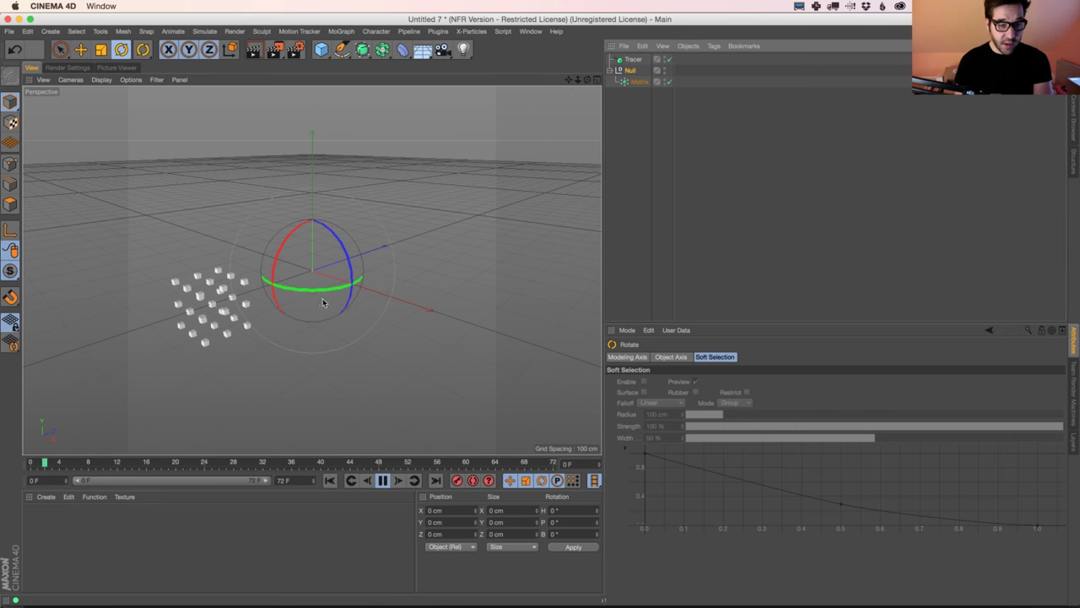
pyautogui.moveTo(322, 294); pyautogui.dragTo(326, 376)
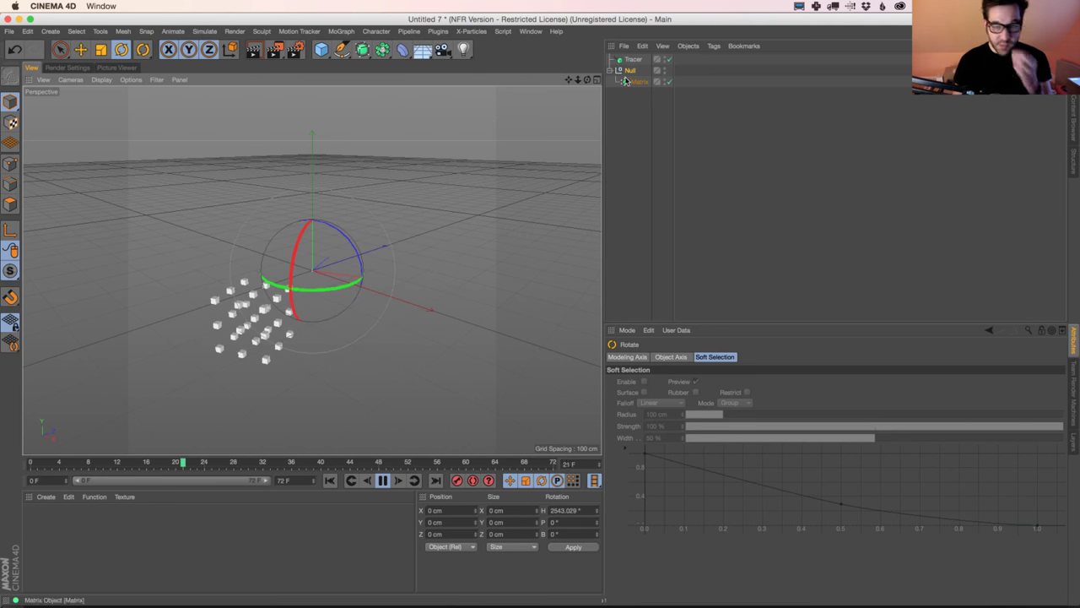
# Stop the timeline playback and reselect the Null object
pyautogui.click(640, 134)
pyautogui.click(383, 481)
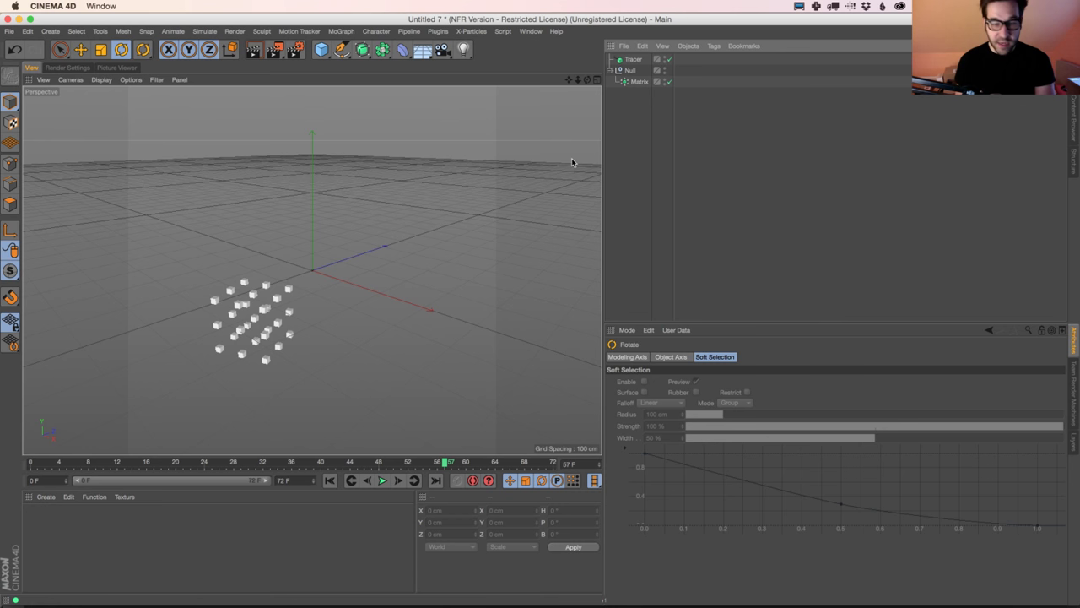
pyautogui.click(631, 71)
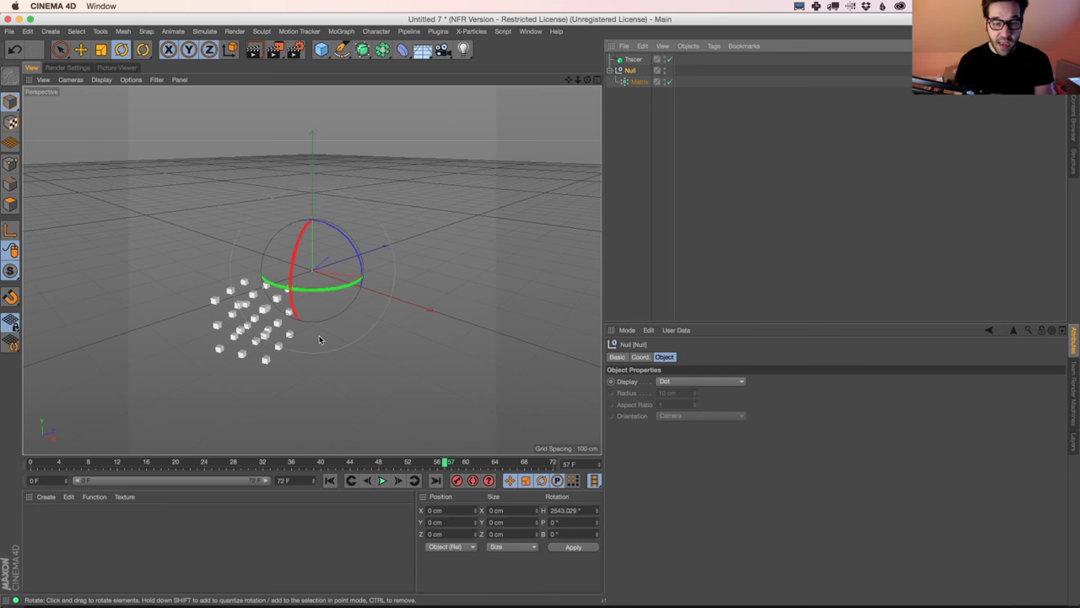
# Add a Signal tag to the Null and show only its base settings
pyautogui.click(714, 45)
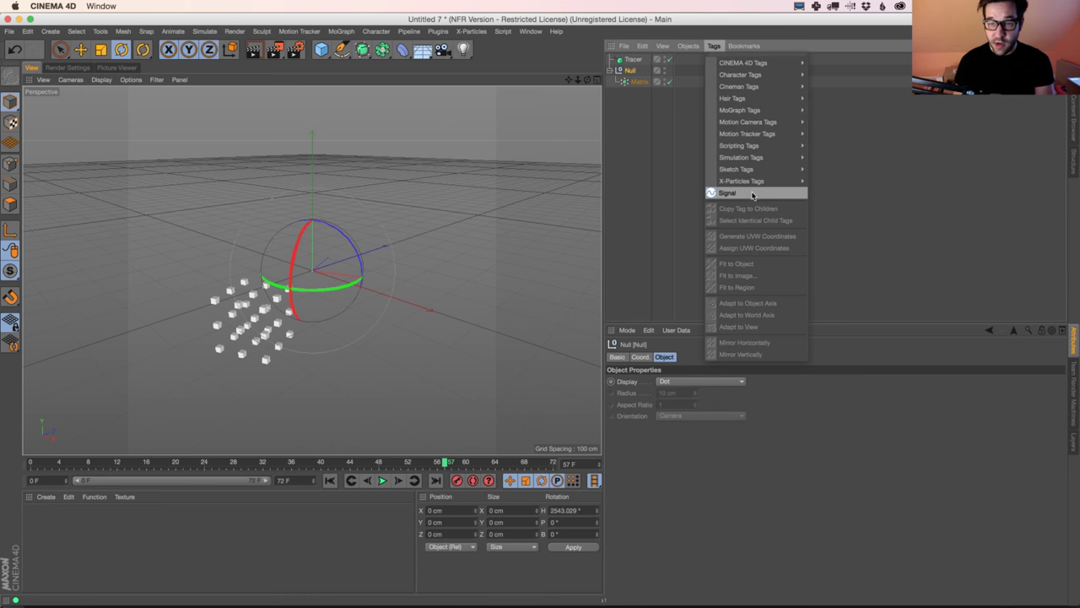
pyautogui.click(753, 194)
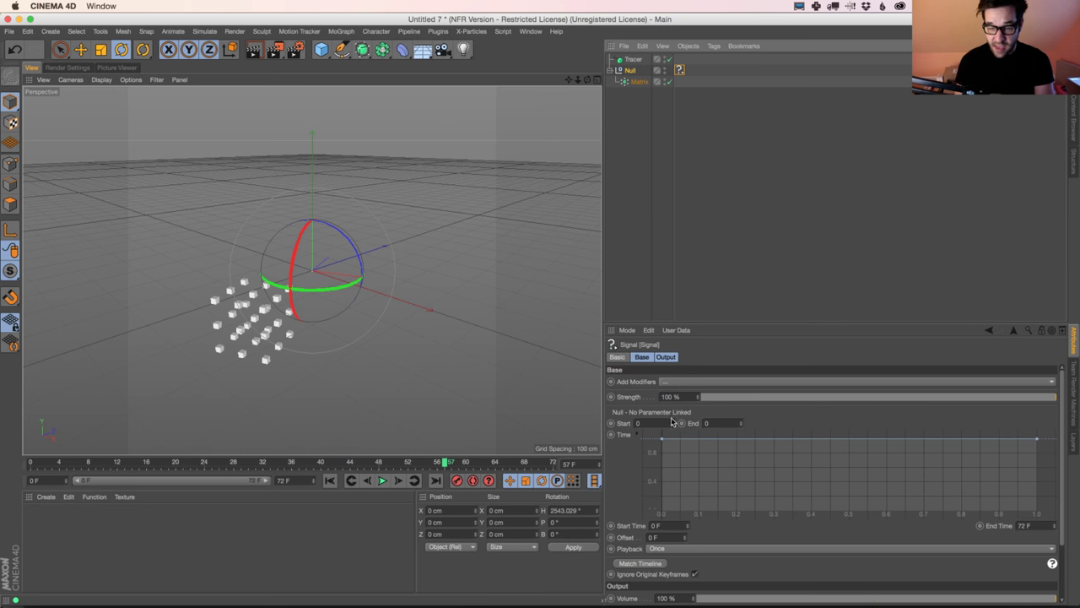
pyautogui.click(668, 382)
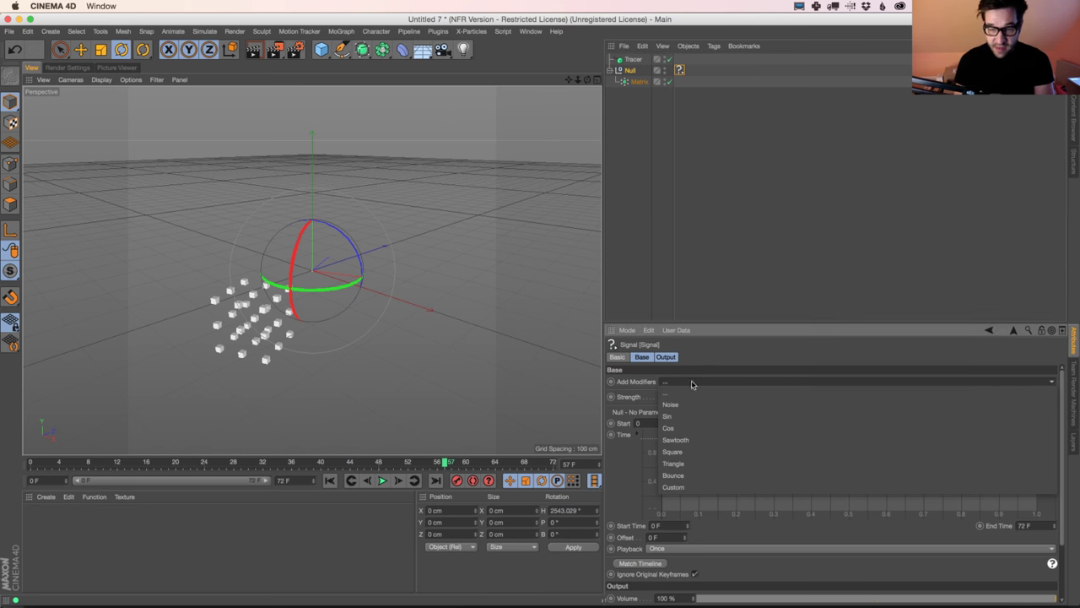
pyautogui.click(637, 452)
pyautogui.click(643, 358)
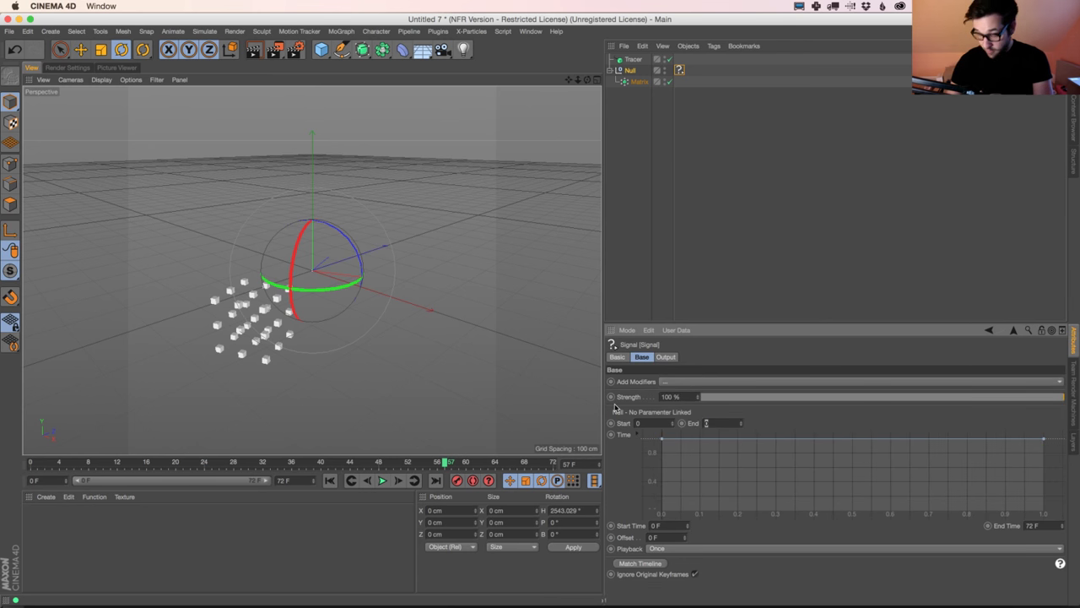
# Reset the Null's heading rotation to 0° and link that parameter to the Signal tag
pyautogui.click(630, 71)
pyautogui.click(643, 357)
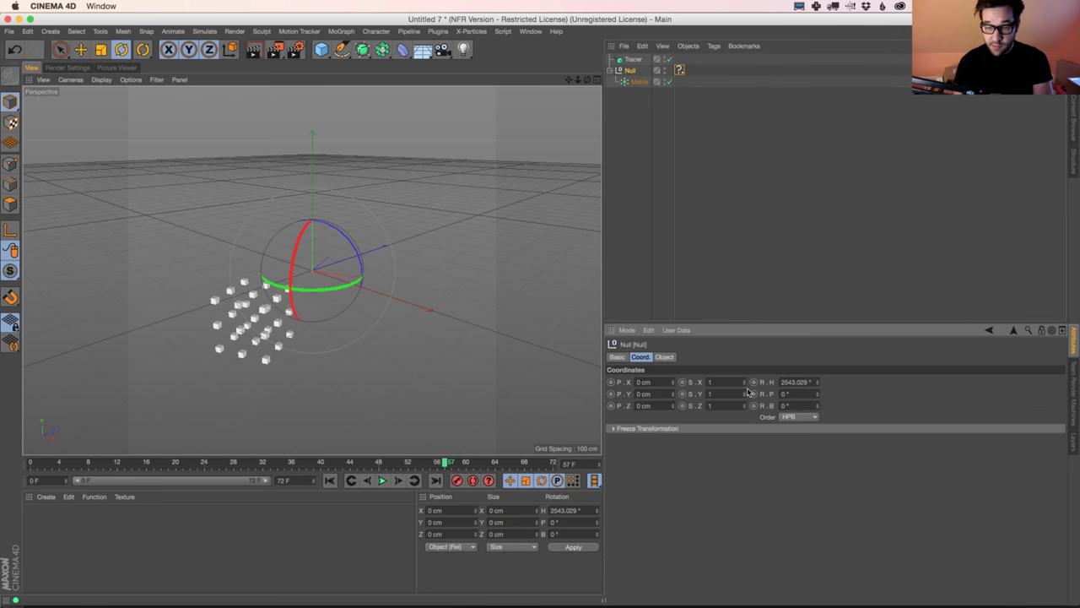
pyautogui.write('0')
pyautogui.press('Return')
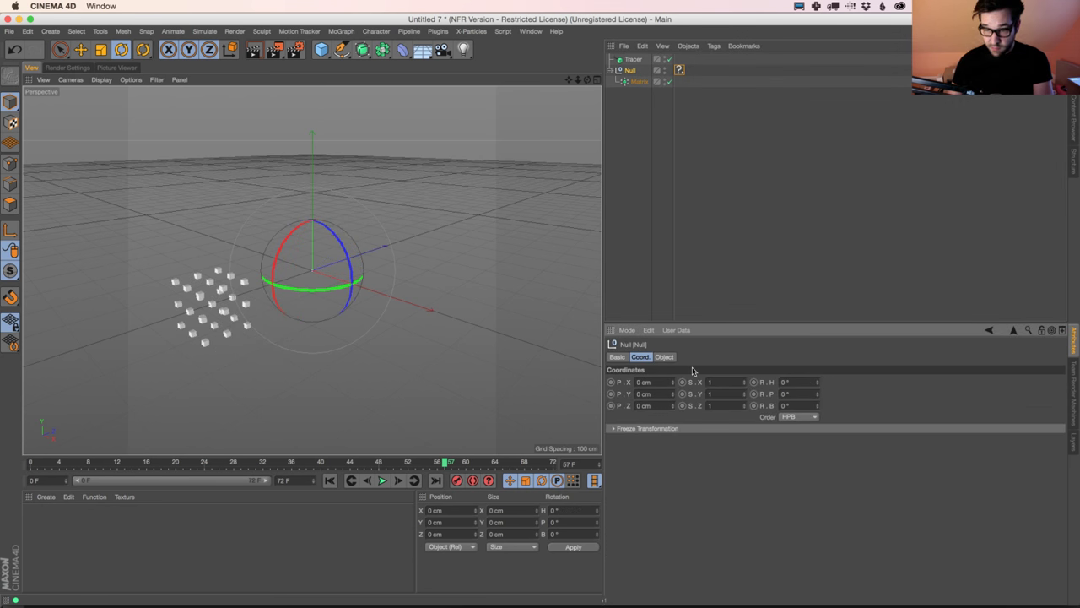
pyautogui.click(680, 70)
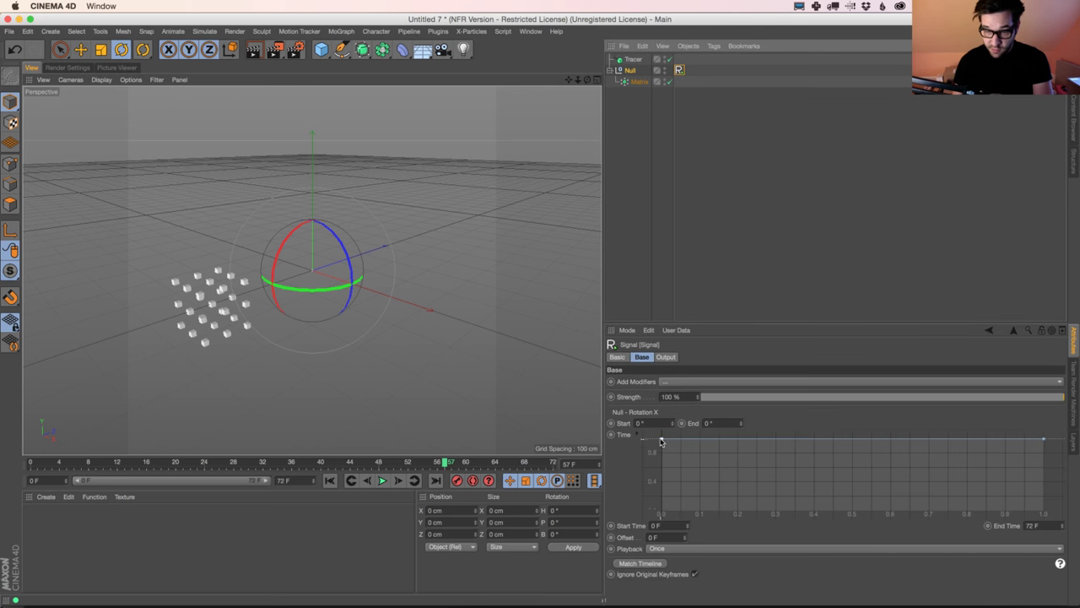
# Lower the start point of the Signal's time curve to zero and set the end value to 360°
pyautogui.moveTo(662, 441); pyautogui.dragTo(661, 512)
pyautogui.click(723, 424)
pyautogui.write('3')
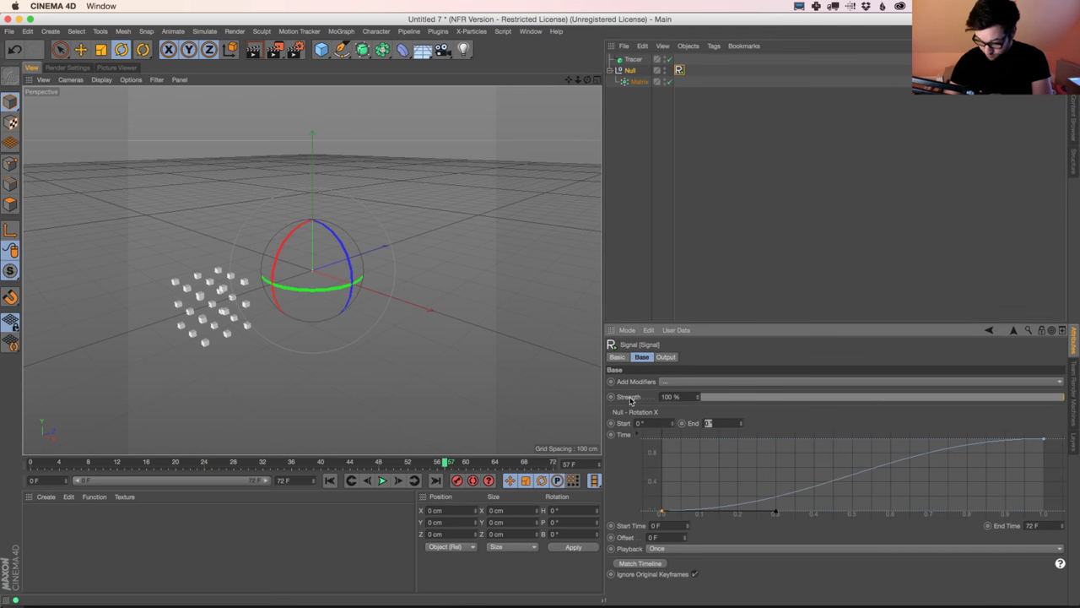
pyautogui.write('60')
pyautogui.press('Return')
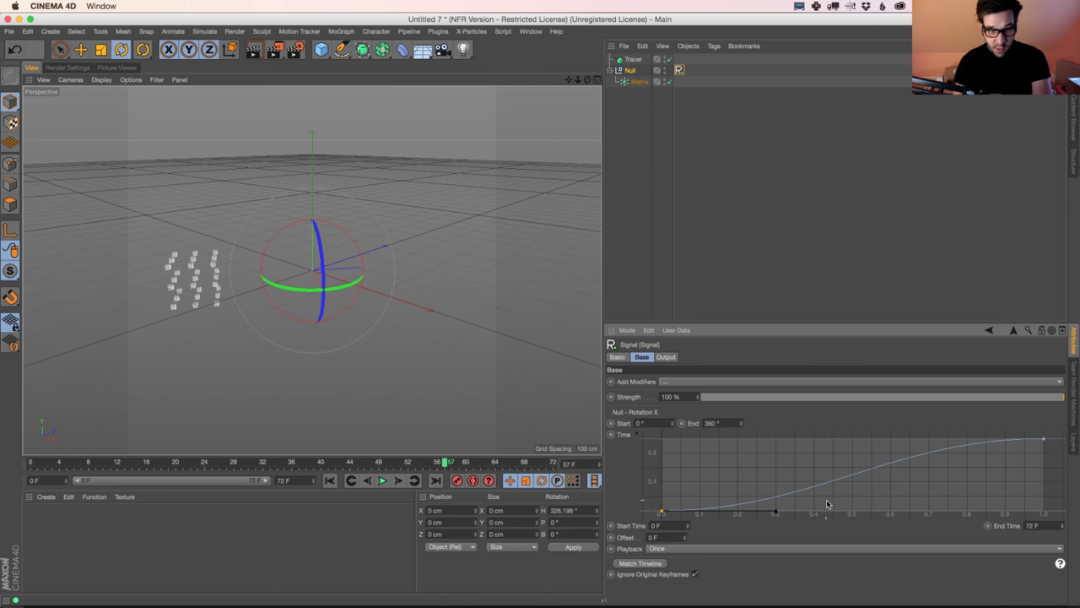
# Play the animation and extend the project and its preview range to 200 frames
pyautogui.click(384, 480)
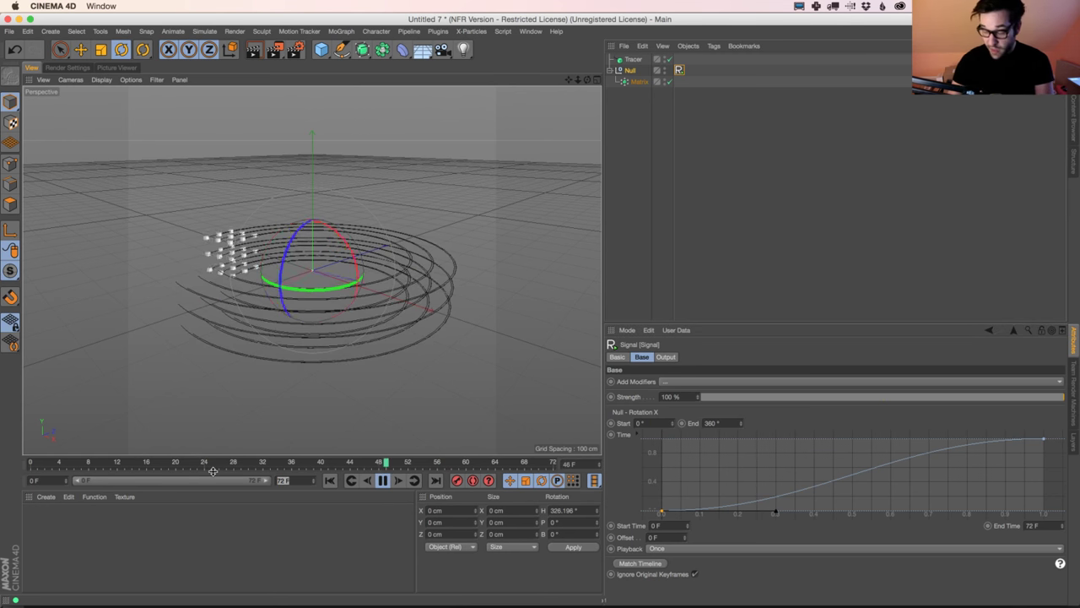
pyautogui.write('200')
pyautogui.press('Return')
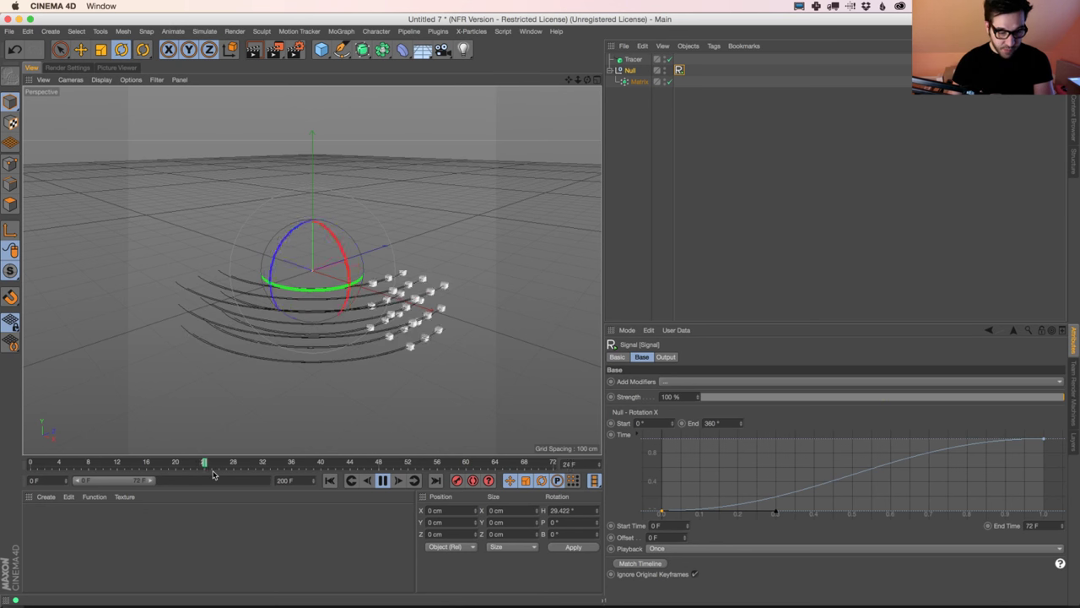
pyautogui.doubleClick(315, 473)
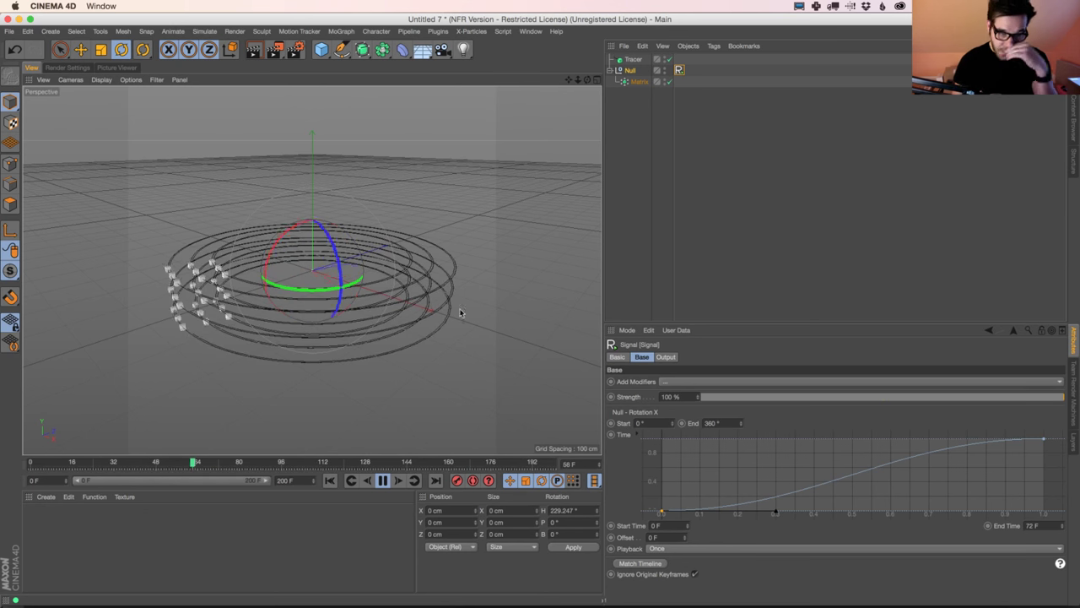
# Set the Signal tag's playback mode to Additive and check its output and the Null's coordinates
pyautogui.click(682, 550)
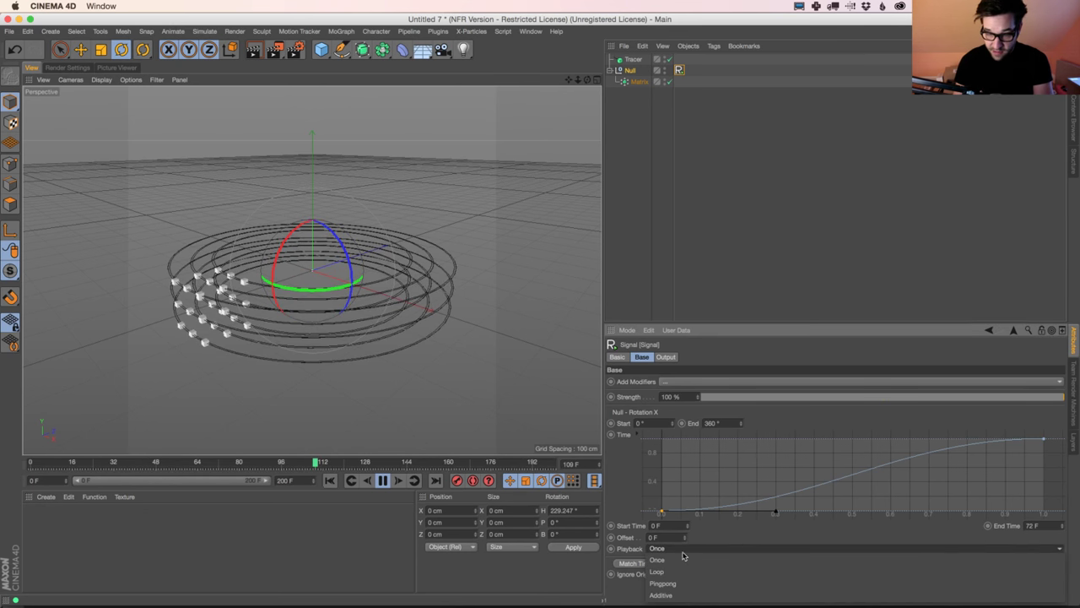
pyautogui.click(689, 595)
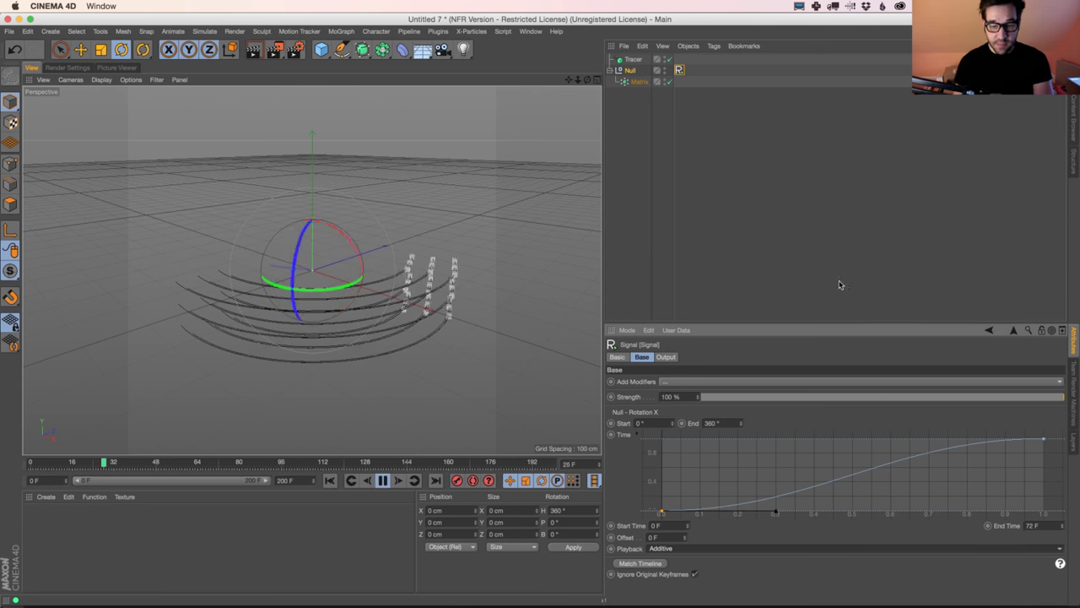
pyautogui.click(666, 357)
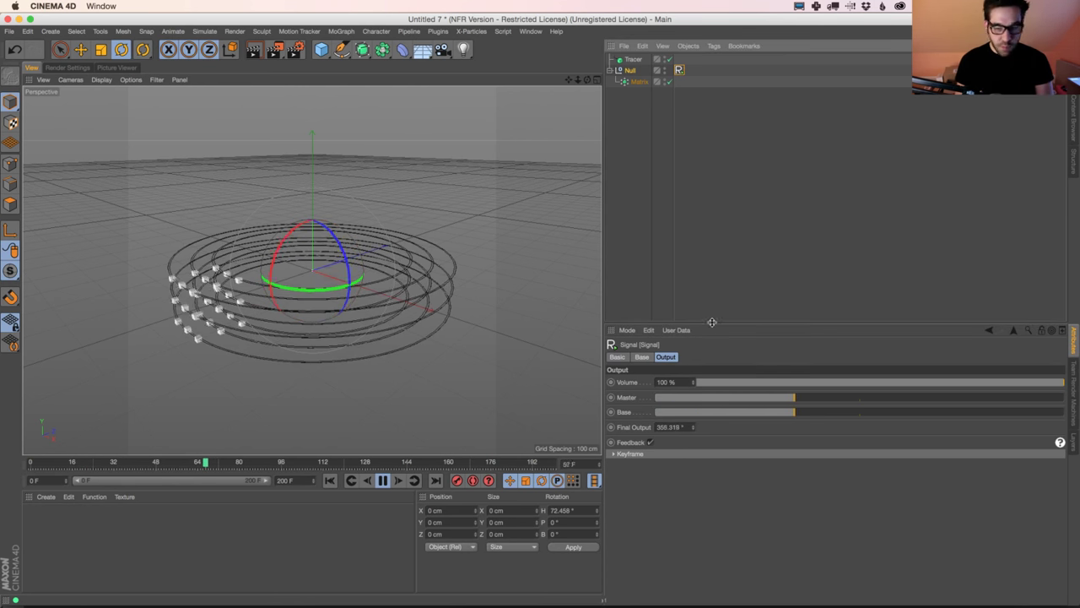
pyautogui.click(629, 71)
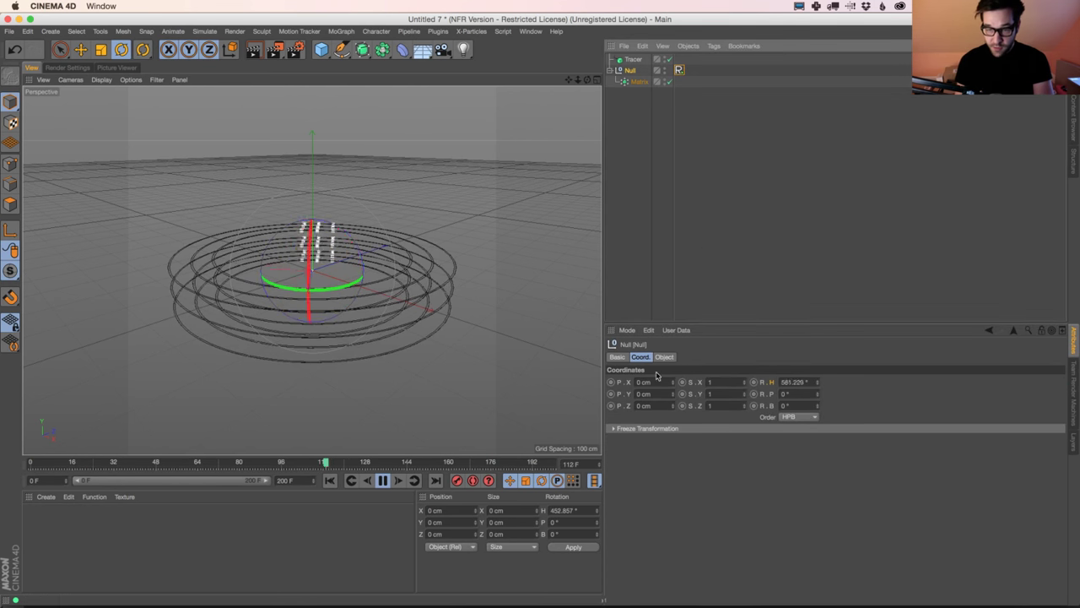
pyautogui.click(679, 70)
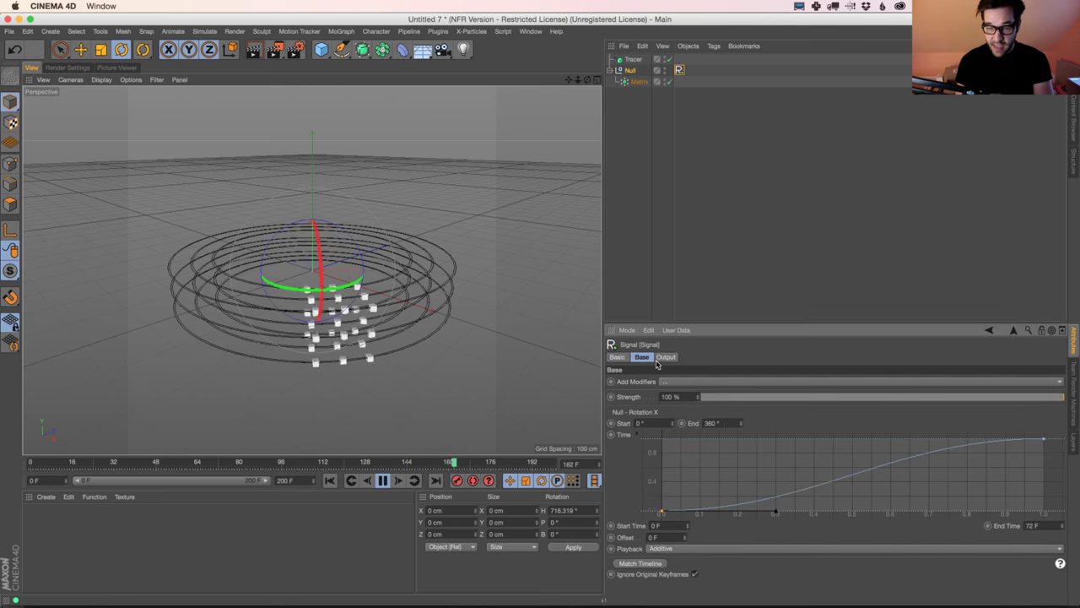
# Apply the Linear spline preset to the Signal tag's time curve and inspect the traced rings from other angles
pyautogui.click(1038, 442)
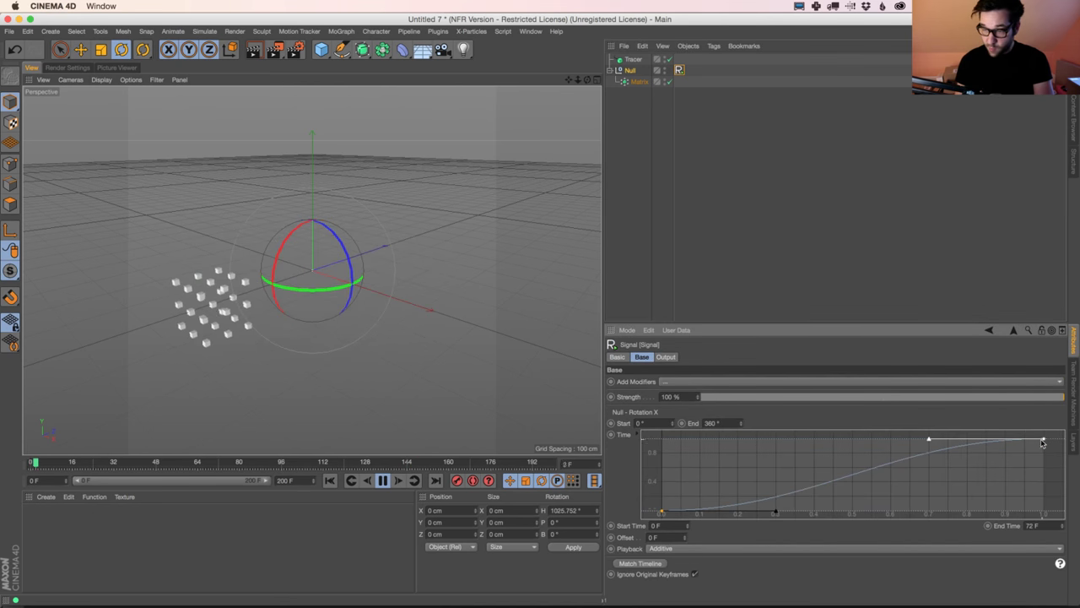
pyautogui.rightClick(1038, 443)
pyautogui.moveTo(999, 520)
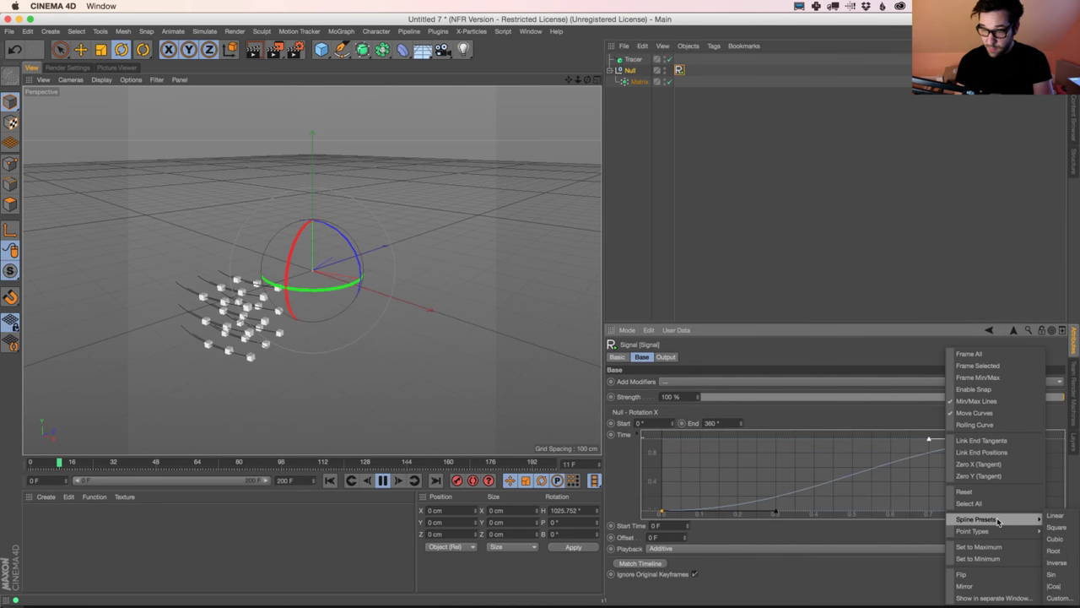
pyautogui.click(1060, 517)
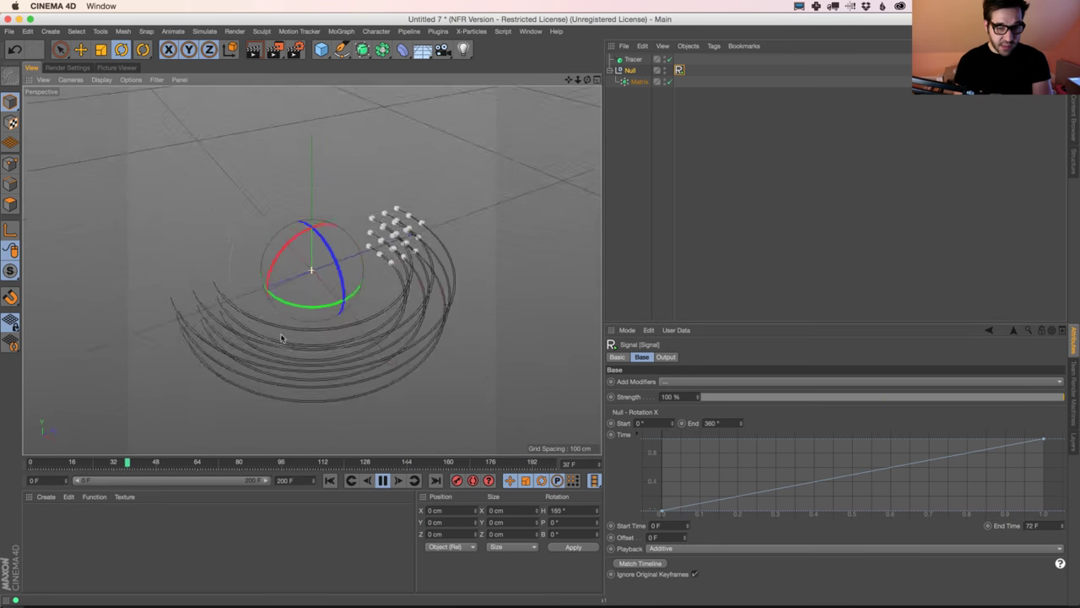
pyautogui.keyDown('alt'); pyautogui.moveTo(281, 337); pyautogui.dragTo(291, 270); pyautogui.keyUp('alt')
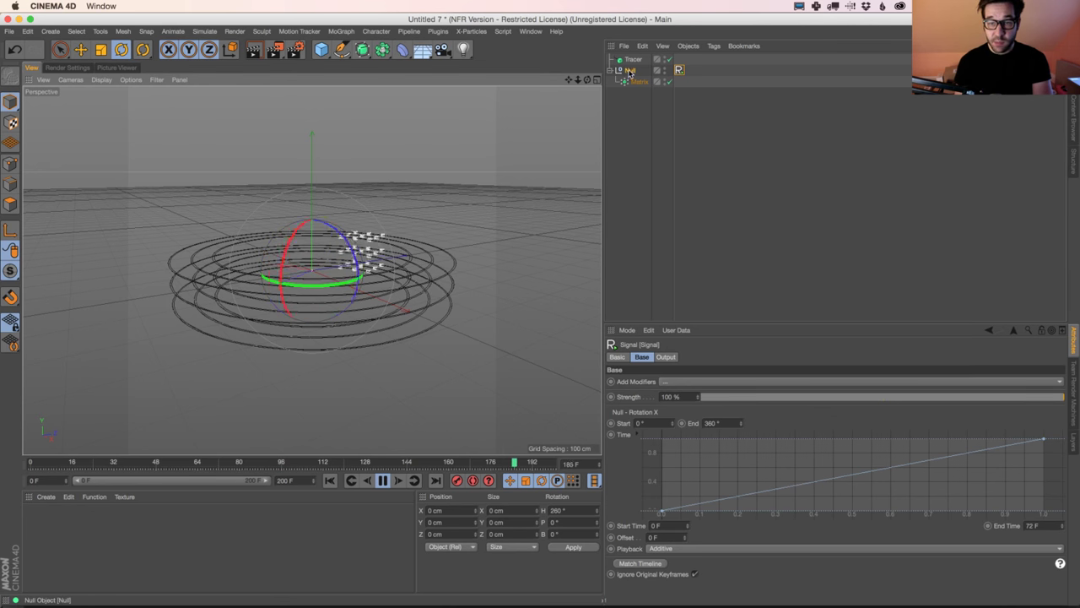
pyautogui.click(634, 82)
pyautogui.click(341, 31)
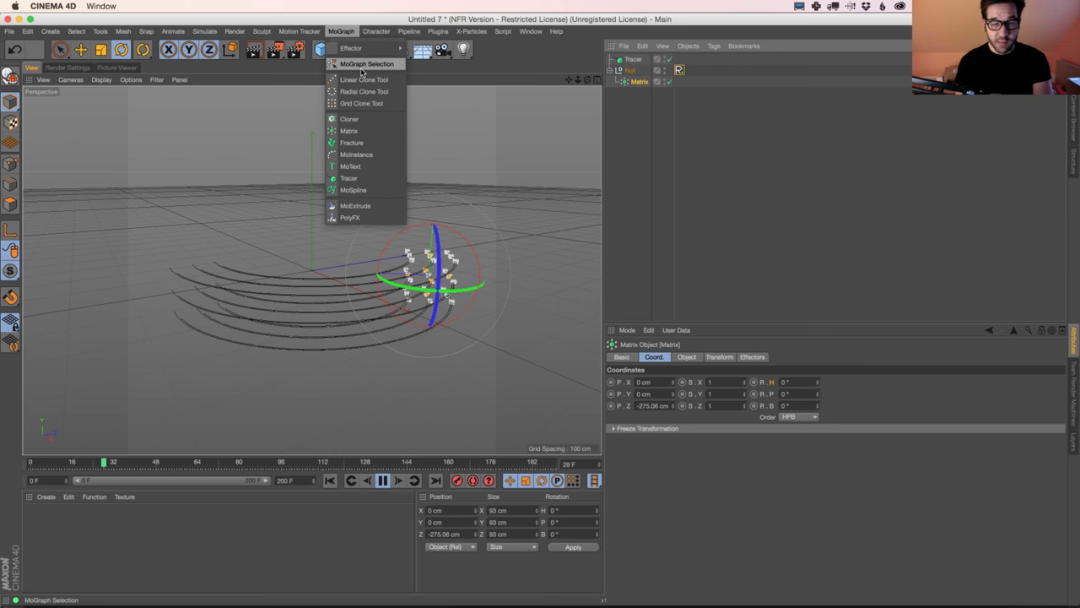
pyautogui.moveTo(363, 52)
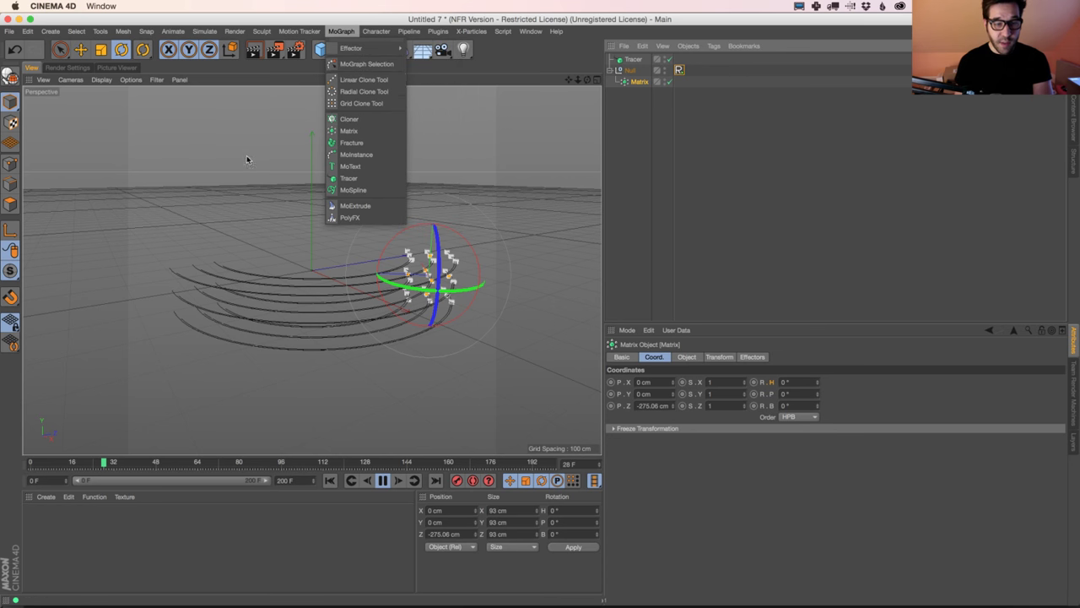
pyautogui.click(256, 49)
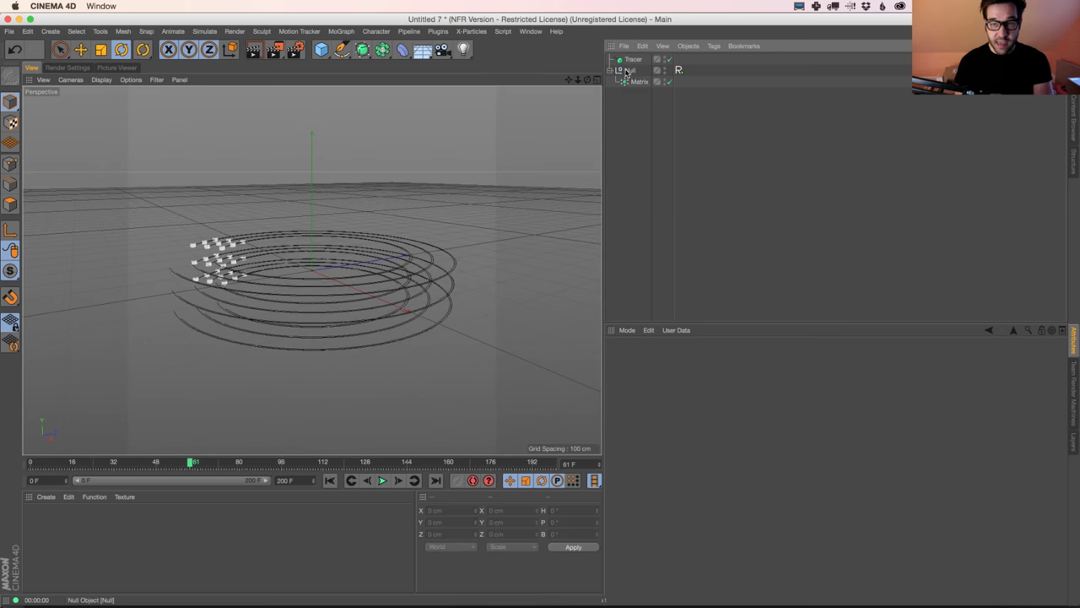
pyautogui.click(648, 70)
pyautogui.click(678, 70)
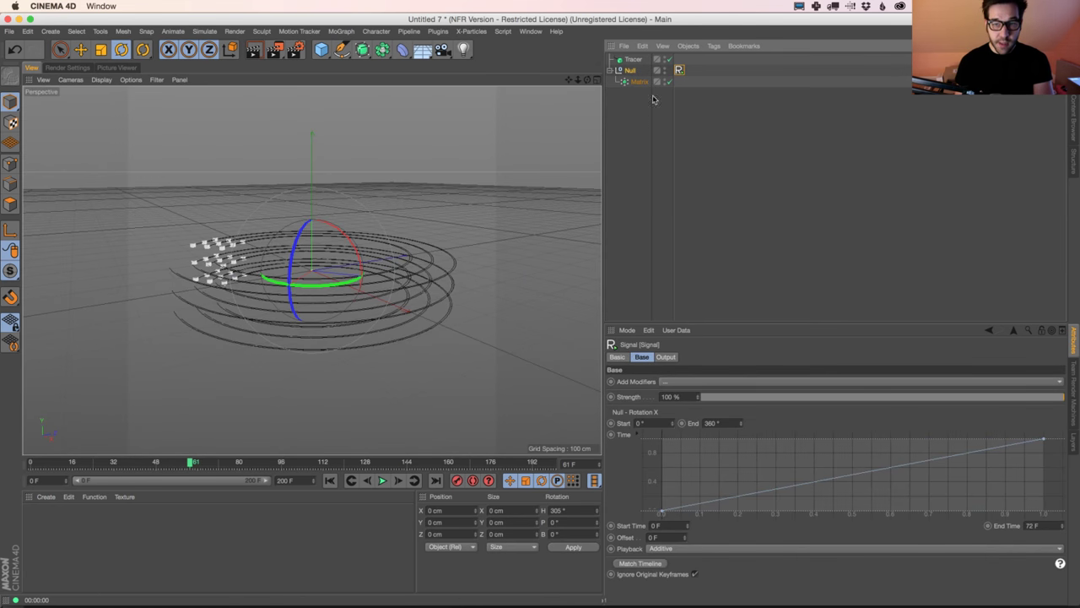
# Add a Random effector to the Matrix and replay the animation from the first frame
pyautogui.click(635, 82)
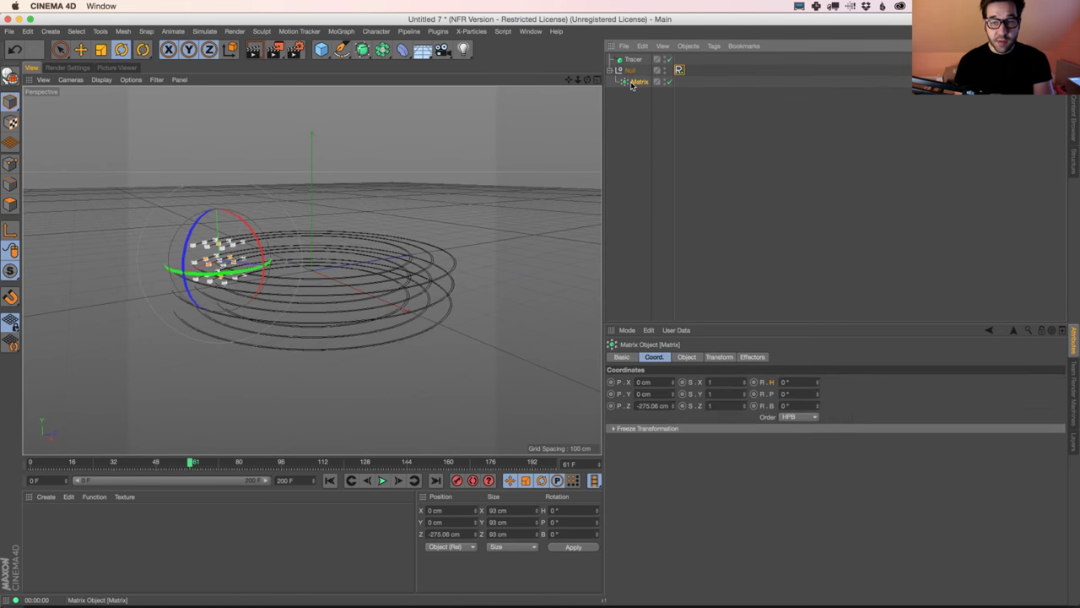
pyautogui.click(341, 31)
pyautogui.moveTo(346, 48)
pyautogui.click(431, 138)
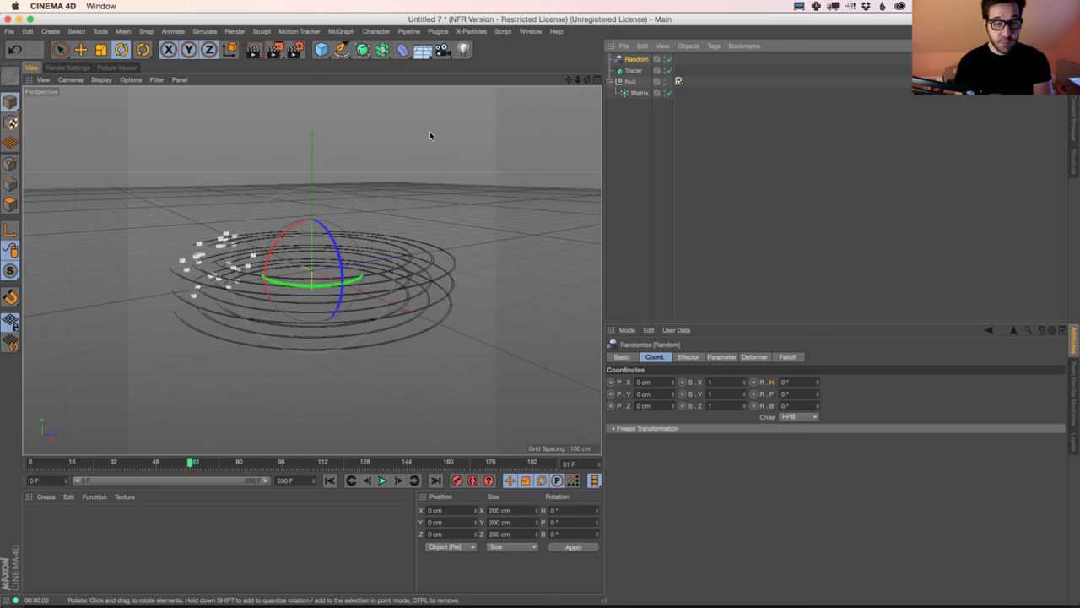
pyautogui.click(330, 480)
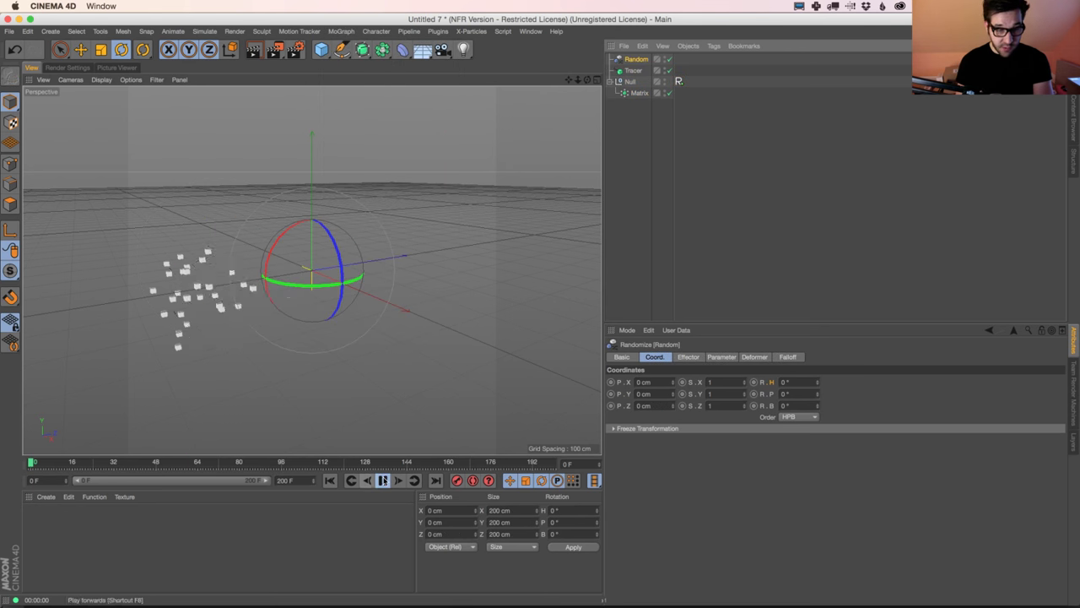
pyautogui.click(381, 480)
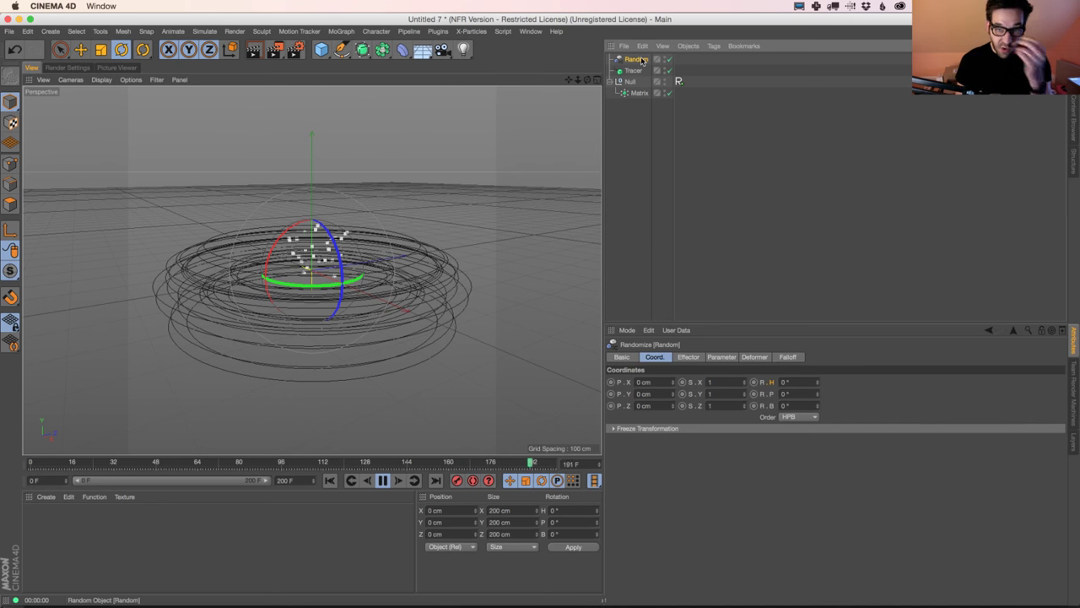
# Set the Random effector's random mode to Noise and enable its Indexed option
pyautogui.click(700, 356)
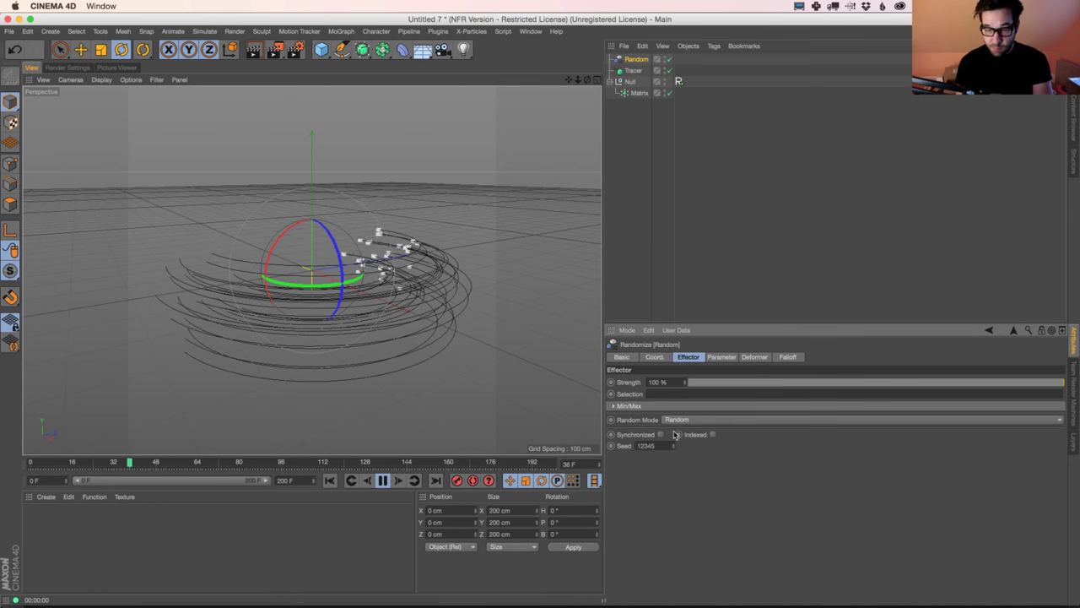
pyautogui.click(680, 419)
pyautogui.click(689, 456)
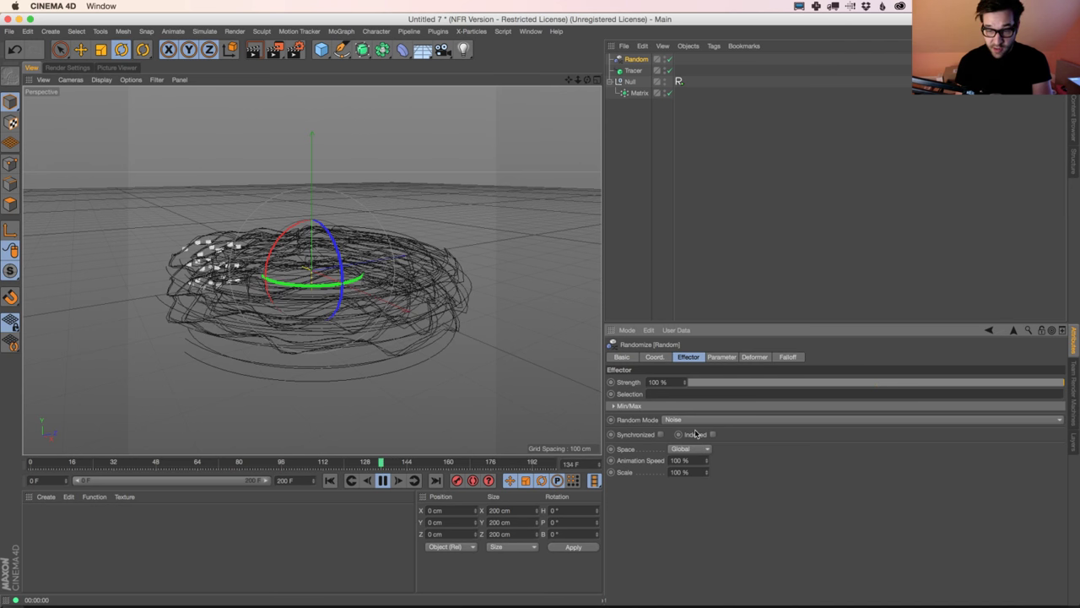
pyautogui.click(713, 435)
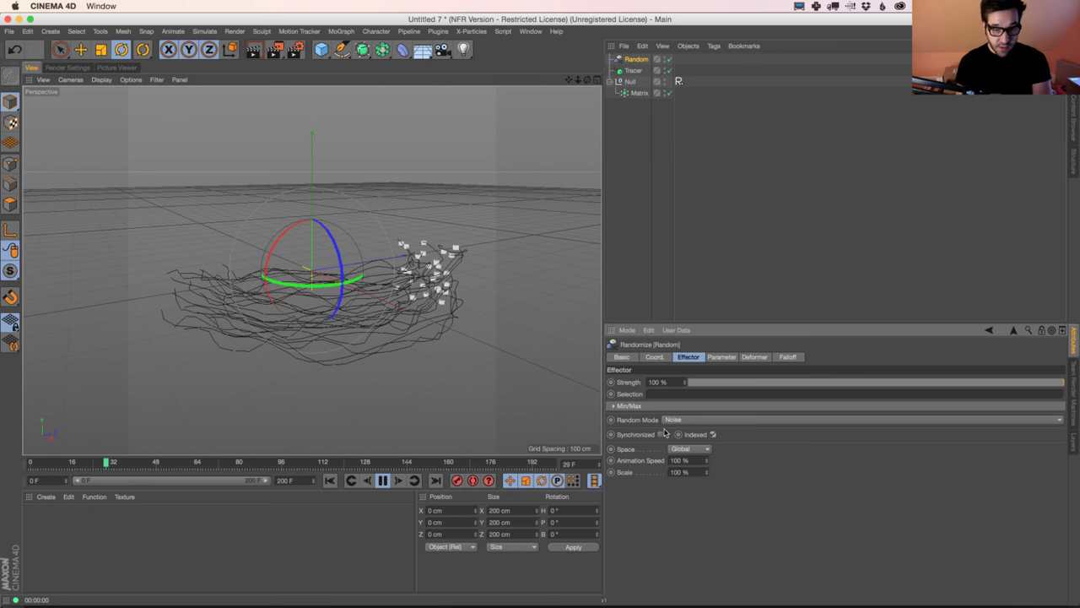
# Try noise animation speeds of 10 % and 1 % on the Random effector while the animation plays
pyautogui.doubleClick(680, 460)
pyautogui.write('10')
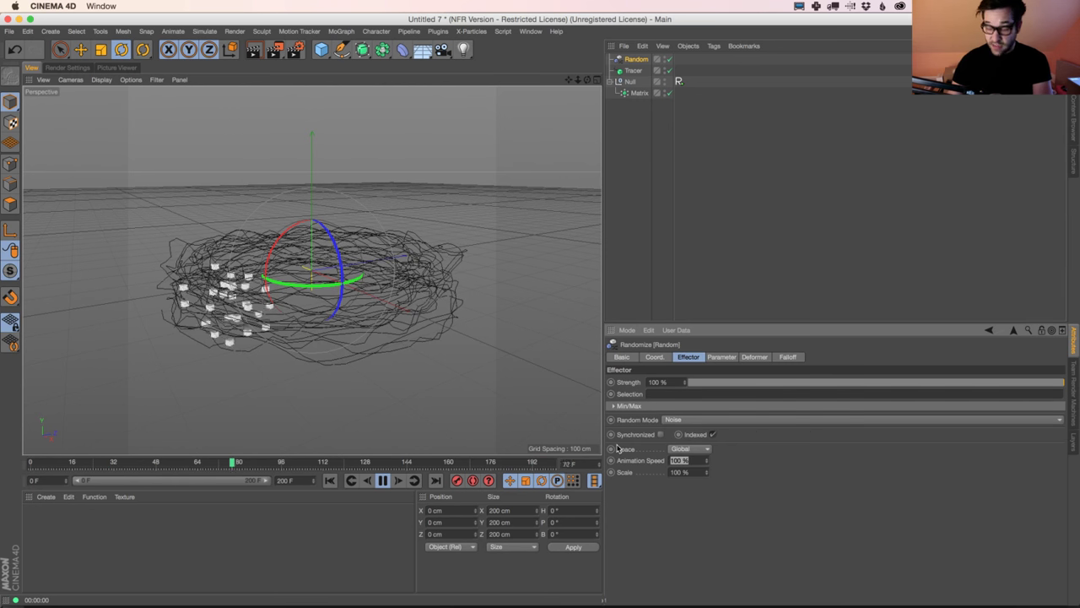
pyautogui.press('Return')
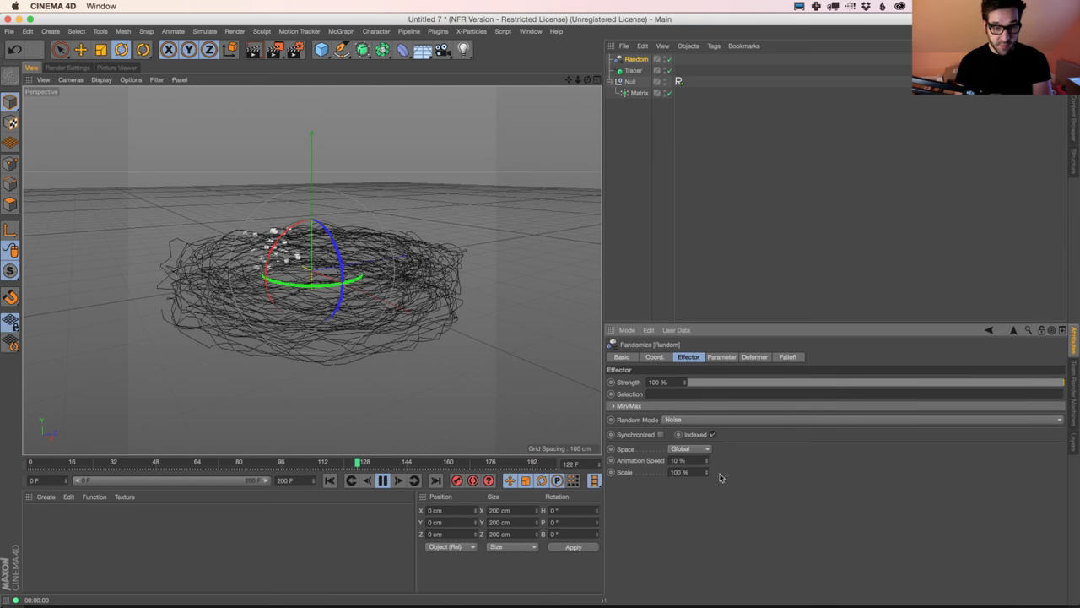
pyautogui.doubleClick(680, 460)
pyautogui.write('1')
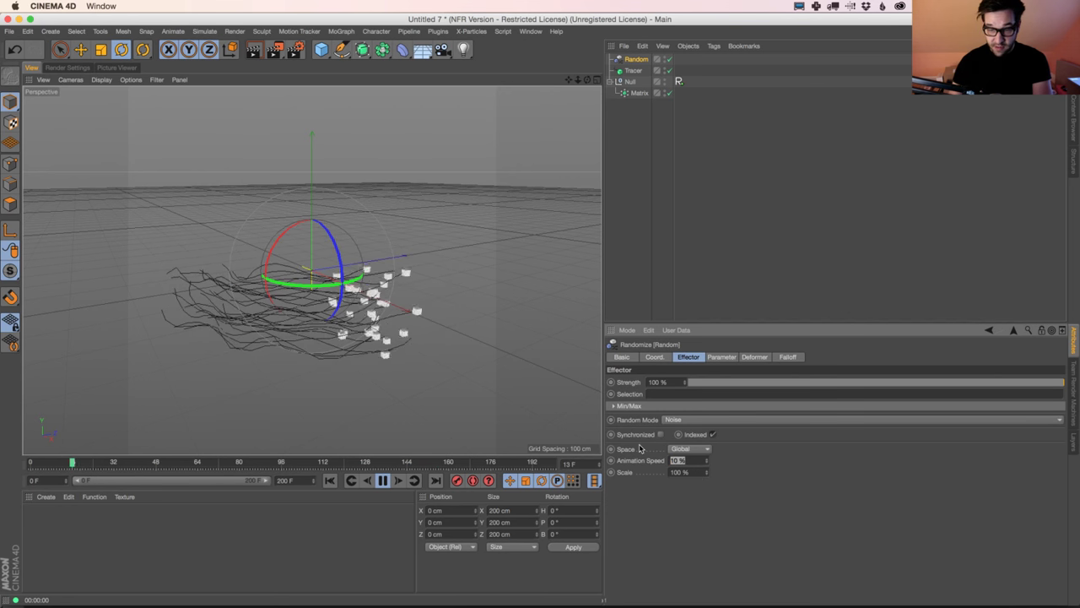
pyautogui.press('Return')
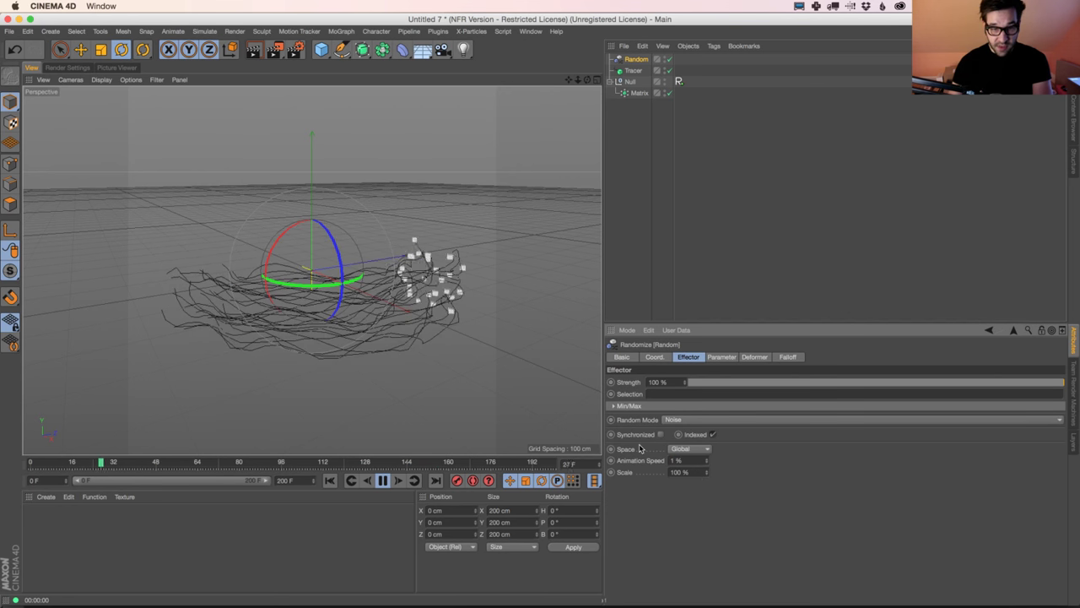
# Try the Random option as the effector's random mode and switch it back to Noise
pyautogui.click(688, 419)
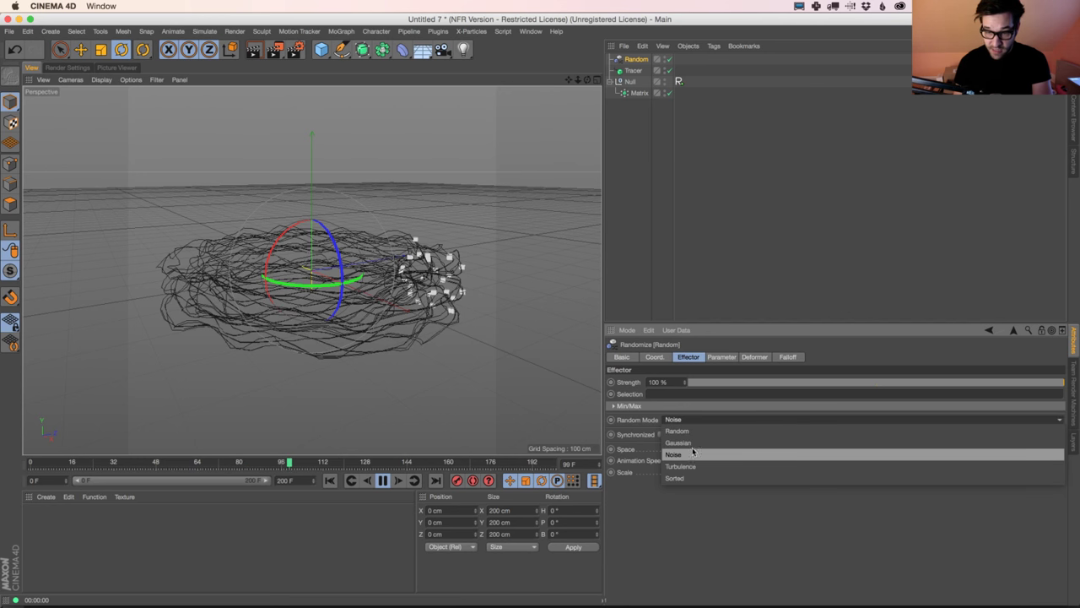
pyautogui.click(694, 431)
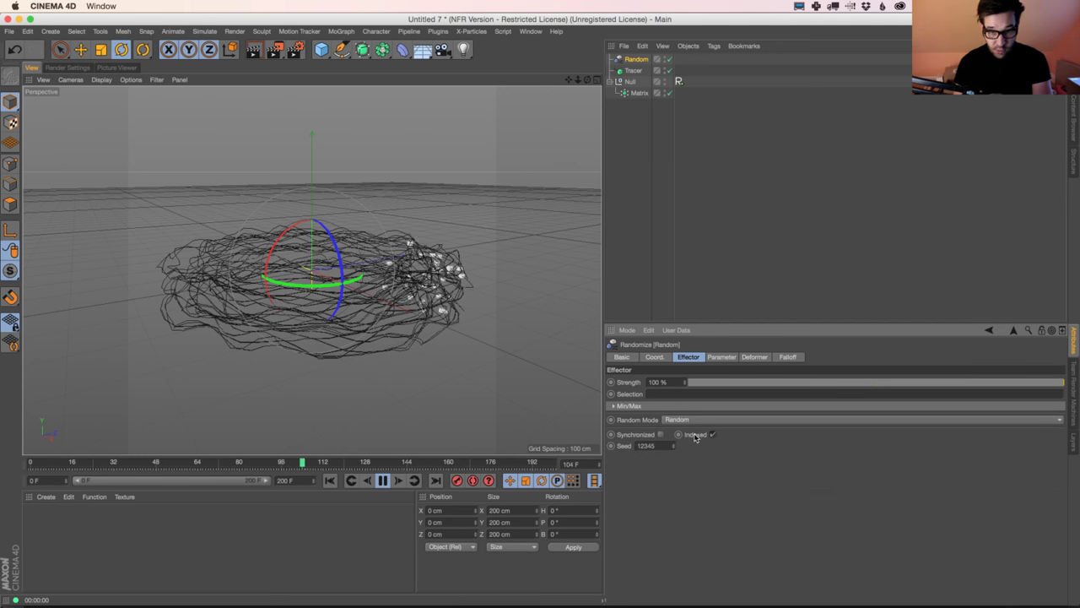
pyautogui.click(692, 419)
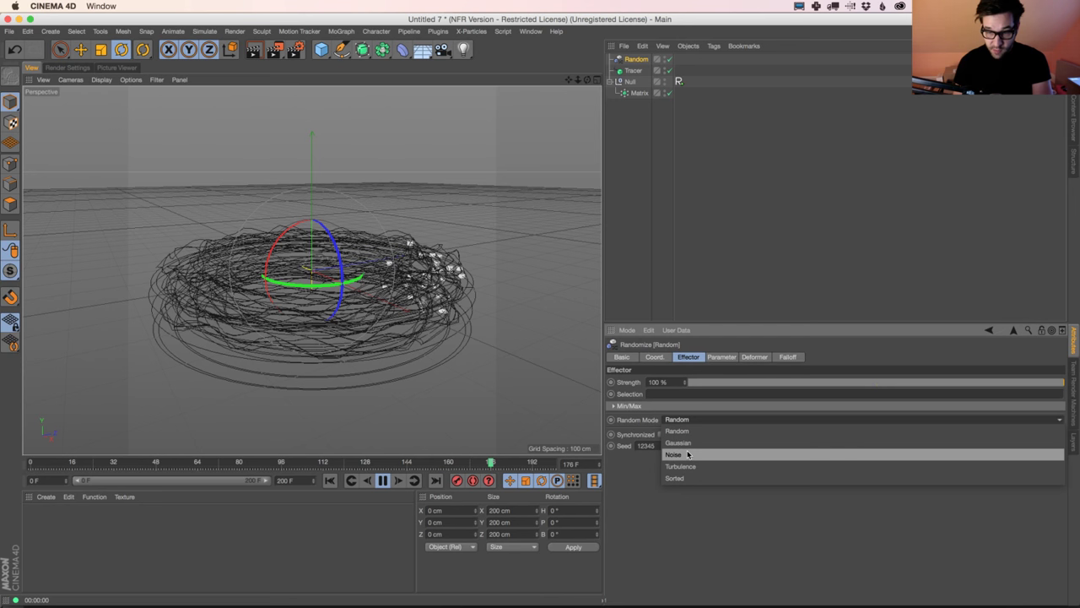
pyautogui.click(695, 454)
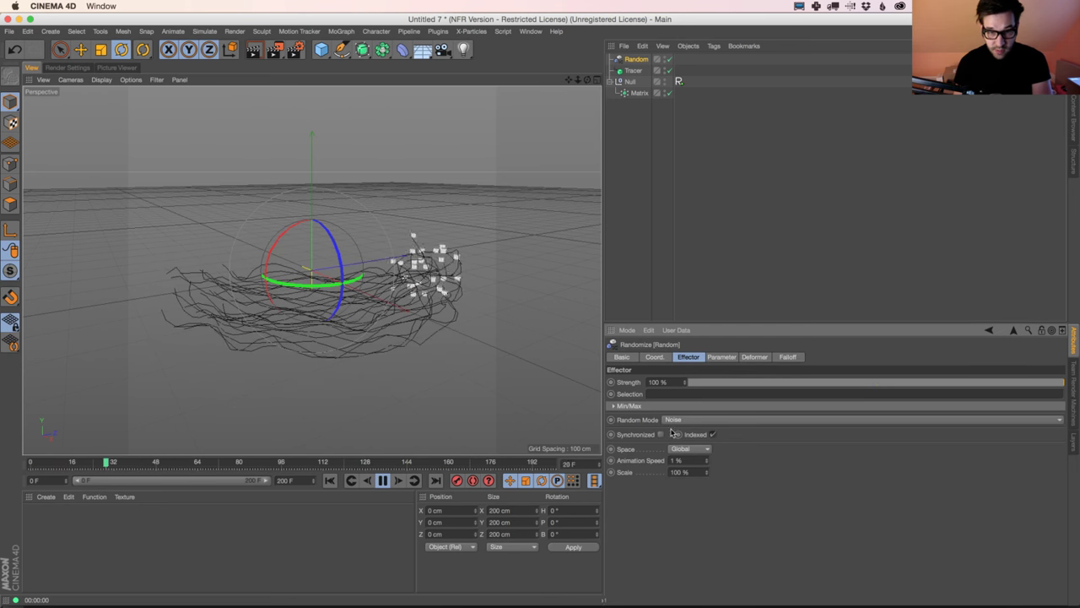
# Set the Random effector's noise space to UV and its animation speed to 43 %
pyautogui.click(690, 448)
pyautogui.click(698, 473)
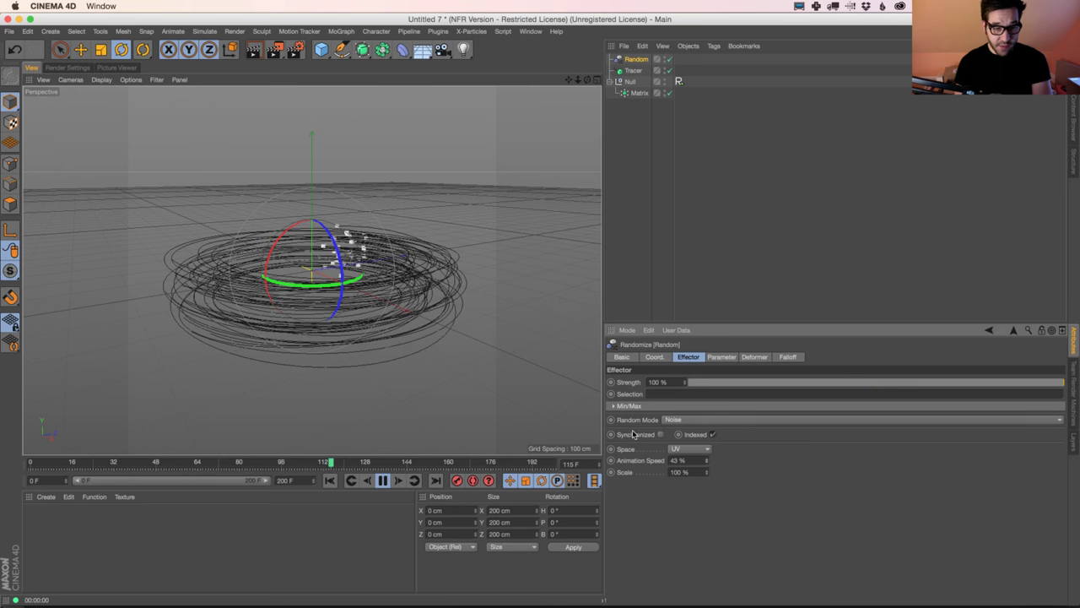
# Raise the Random effector's Z position variation to about 302 cm
pyautogui.click(721, 356)
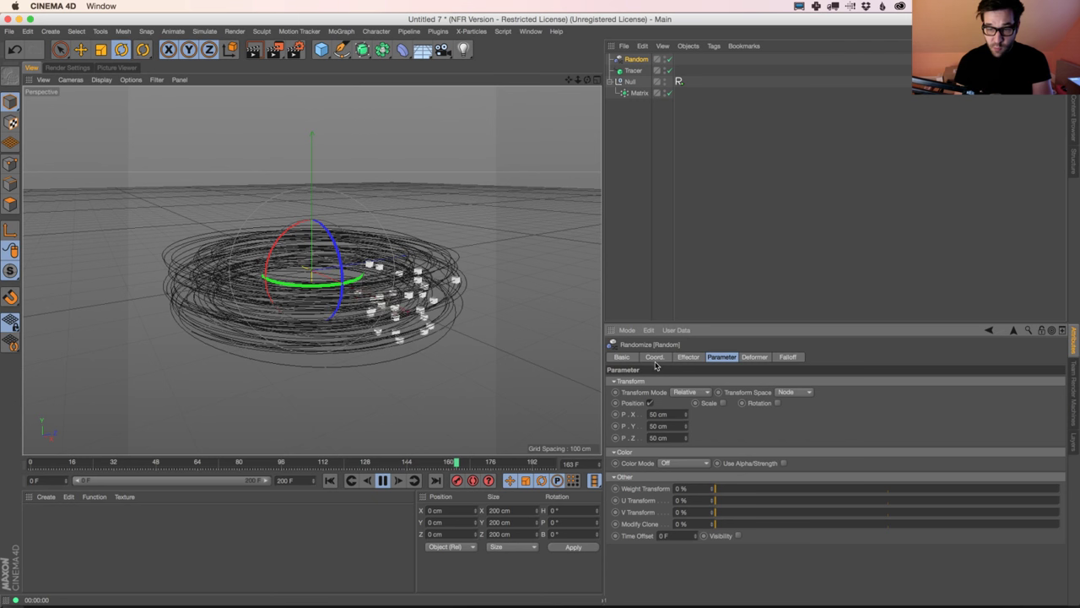
pyautogui.moveTo(686, 426); pyautogui.dragTo(701, 314)
pyautogui.click(685, 436)
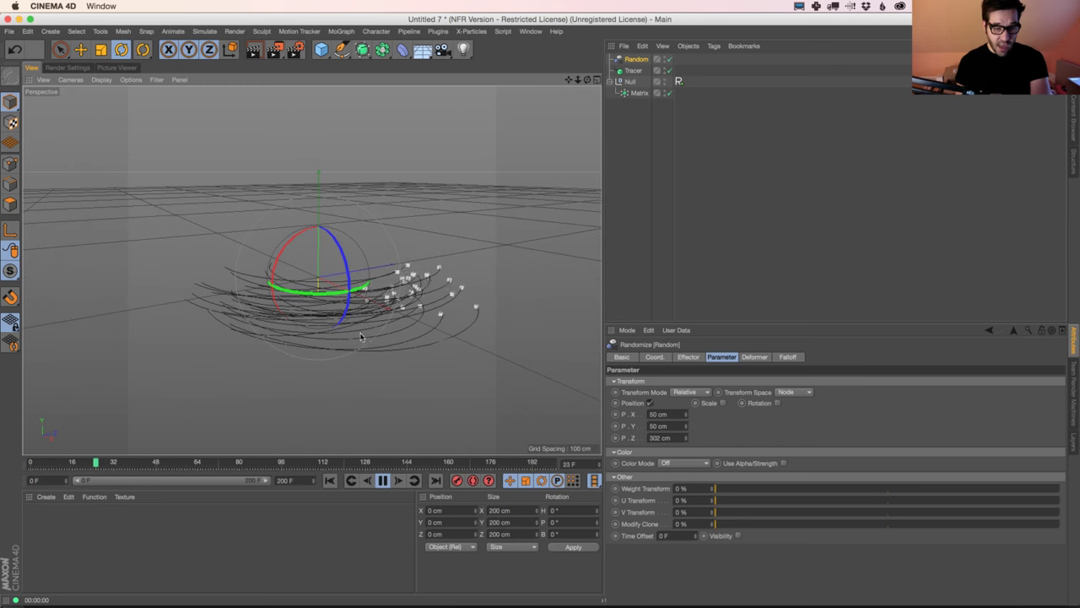
# Check the wrapped ring reference on Instagram in Chrome, stop the playback and return to Cinema 4D
pyautogui.press('super+Tab')
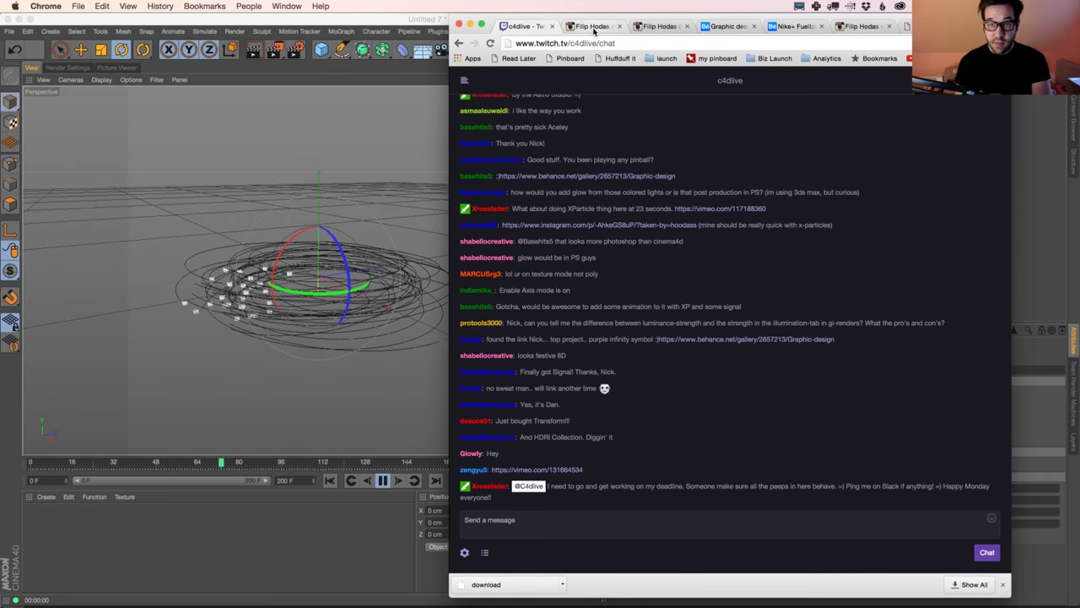
pyautogui.click(594, 26)
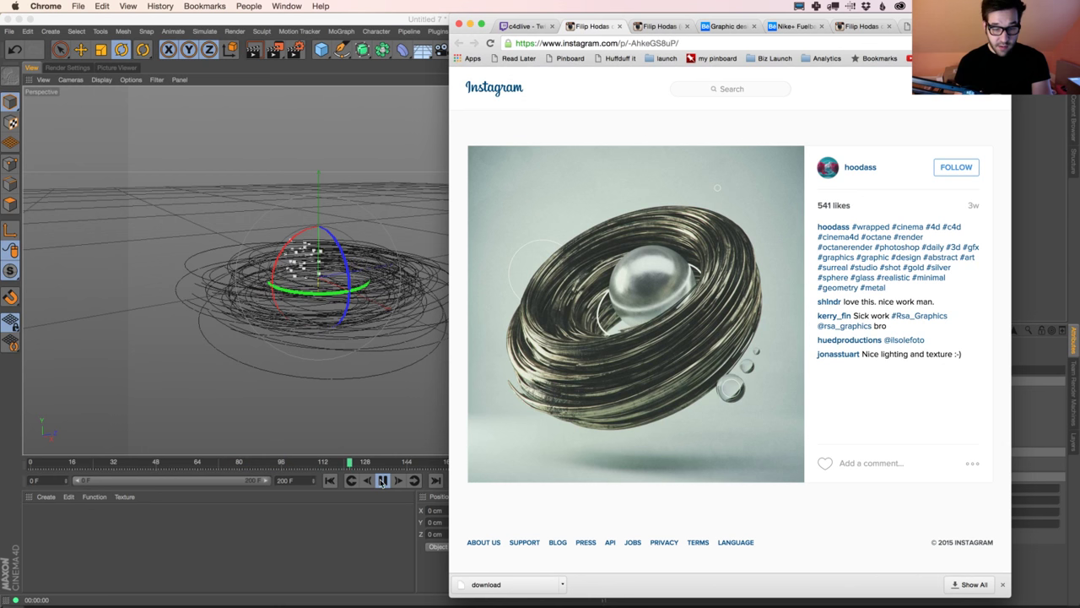
pyautogui.click(400, 287)
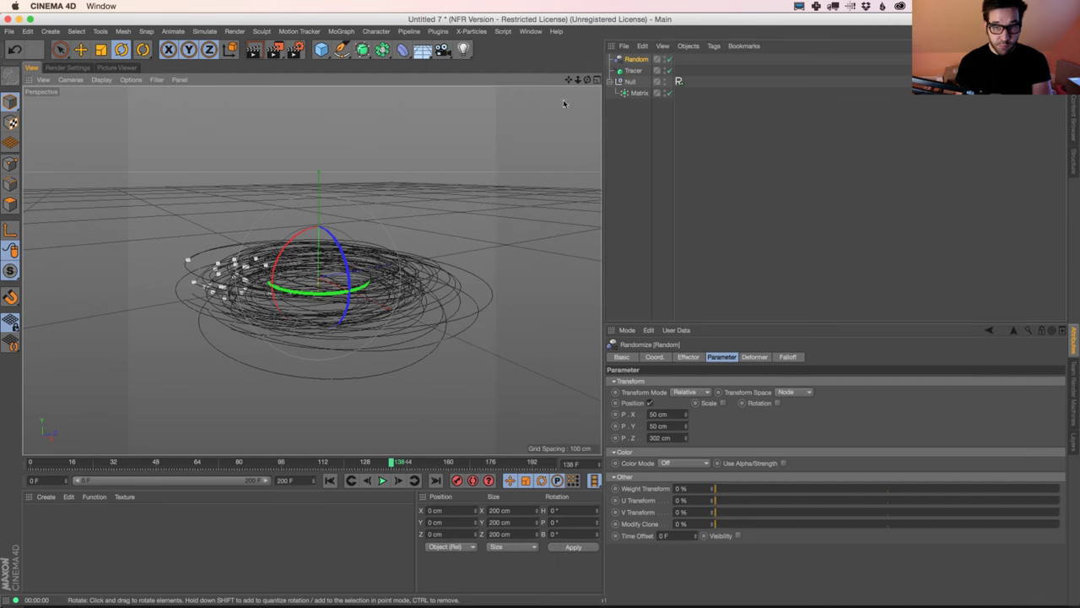
# Add a Sweep object for the traced paths and compare with the strands in the Instagram reference
pyautogui.click(639, 72)
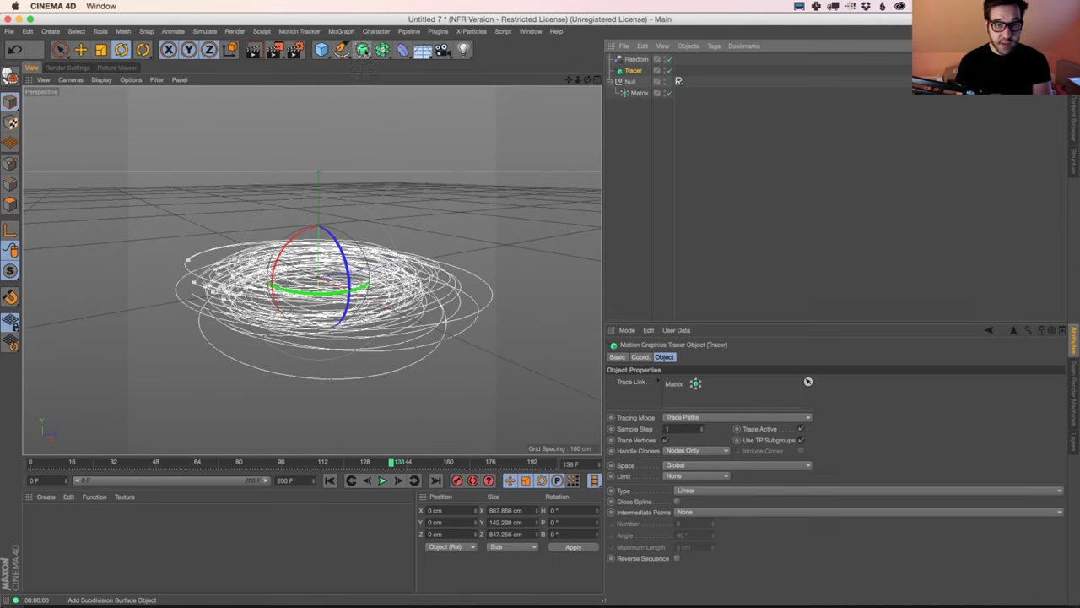
pyautogui.moveTo(365, 51); pyautogui.dragTo(405, 105)
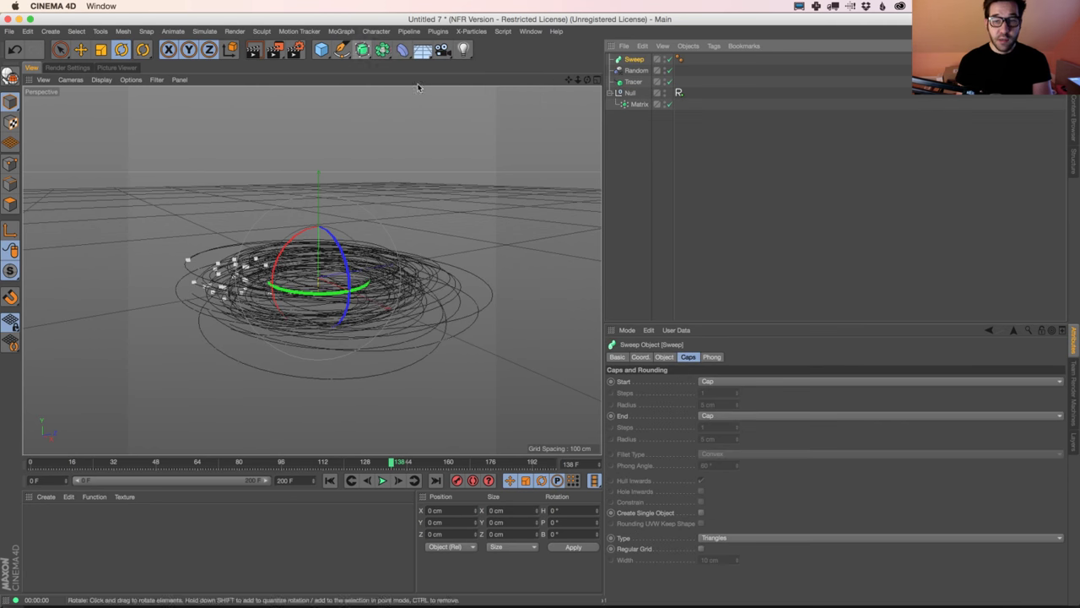
pyautogui.press('super+Tab')
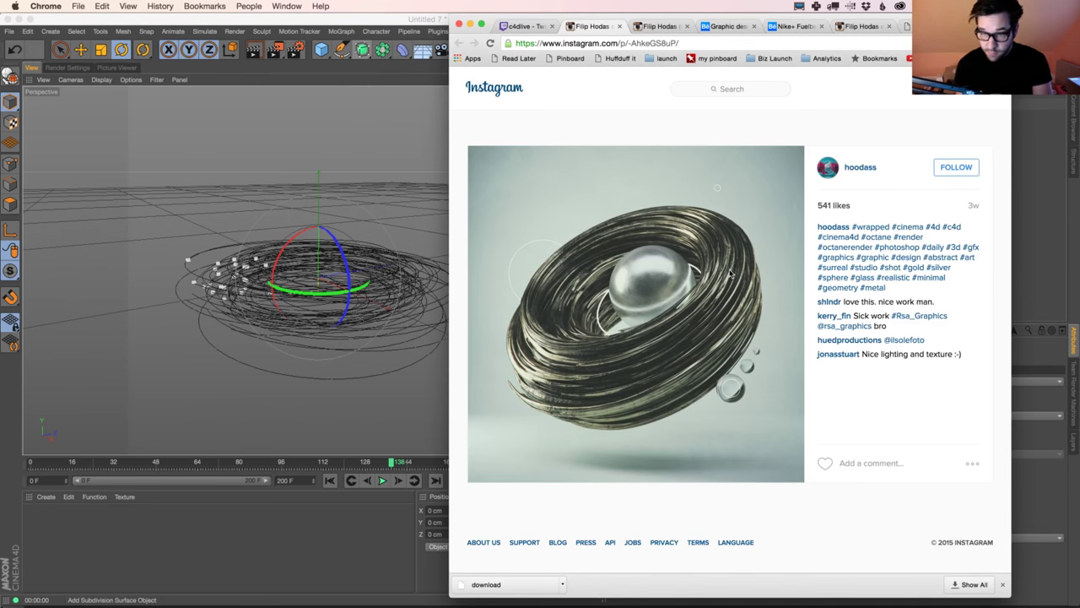
pyautogui.press('super+Tab')
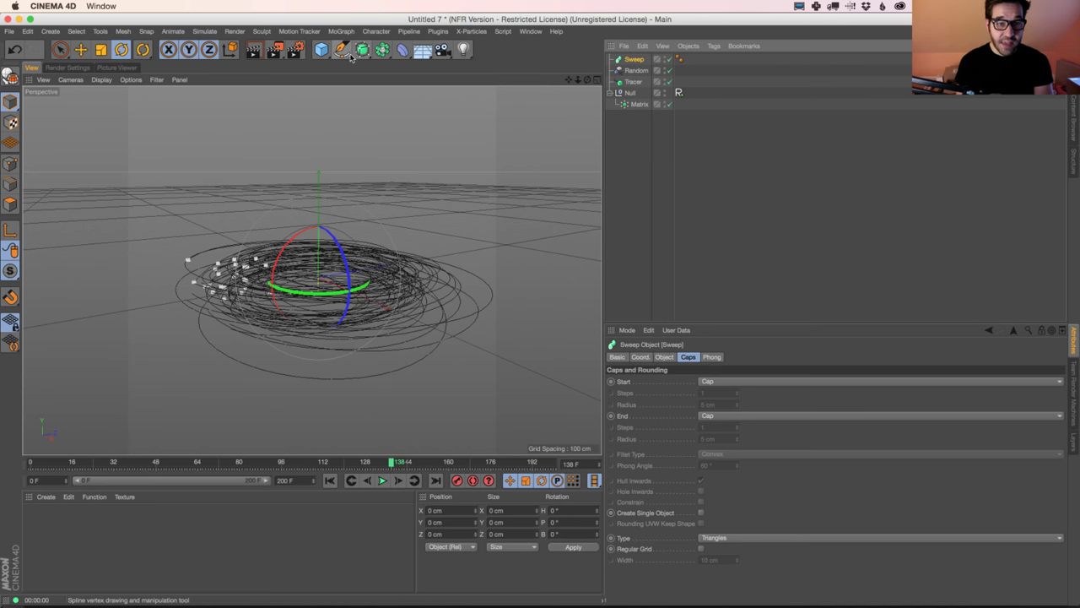
# Create a Flower spline and make it and the Tracer children of the Sweep, with the Flower first
pyautogui.click(346, 54)
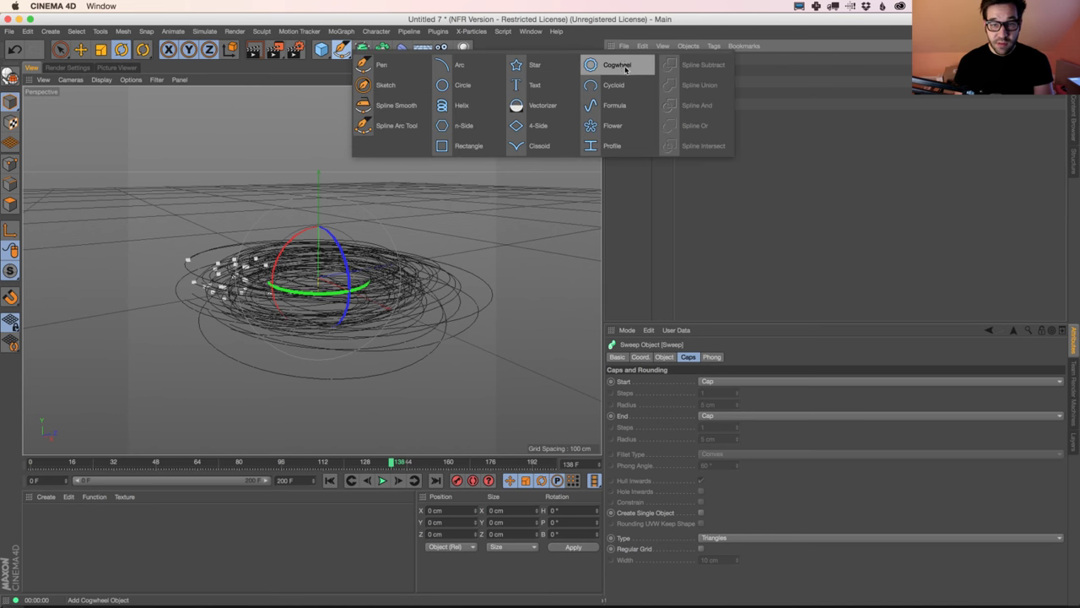
pyautogui.click(610, 127)
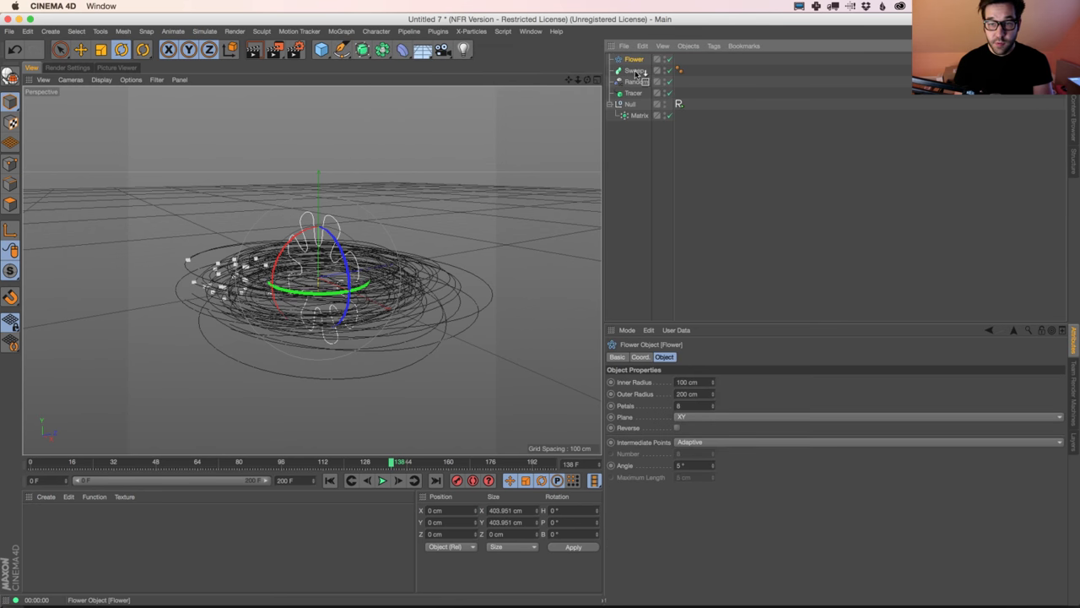
pyautogui.moveTo(637, 74); pyautogui.dragTo(638, 75)
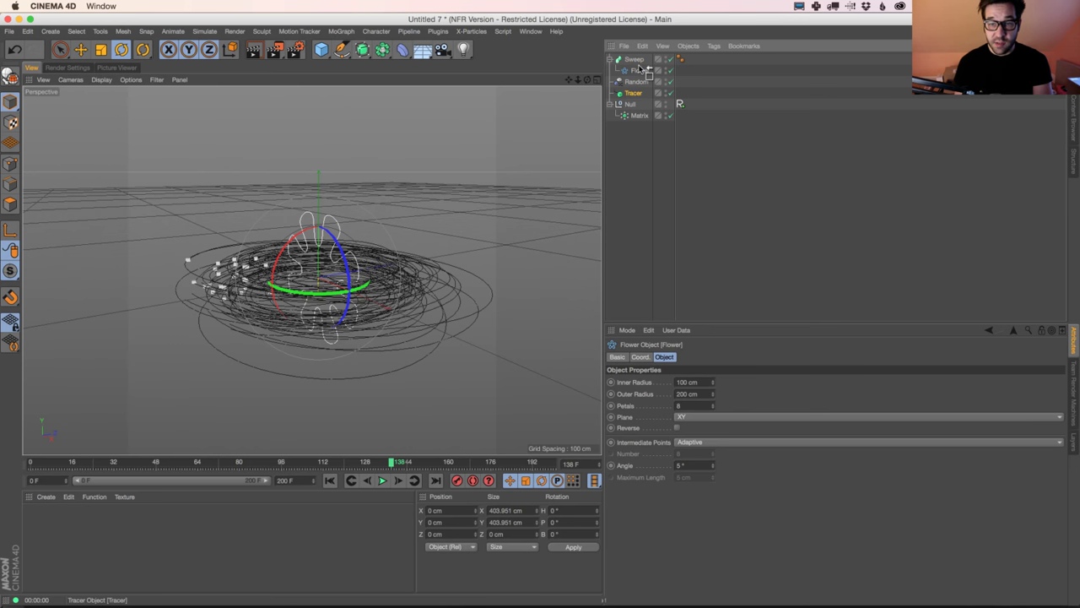
pyautogui.moveTo(642, 81); pyautogui.dragTo(639, 79)
# Replay the animation from frame 0 to frame 8 and scale the Flower profile down to about 11.9 cm inner and 23.8 cm outer radius
pyautogui.click(330, 480)
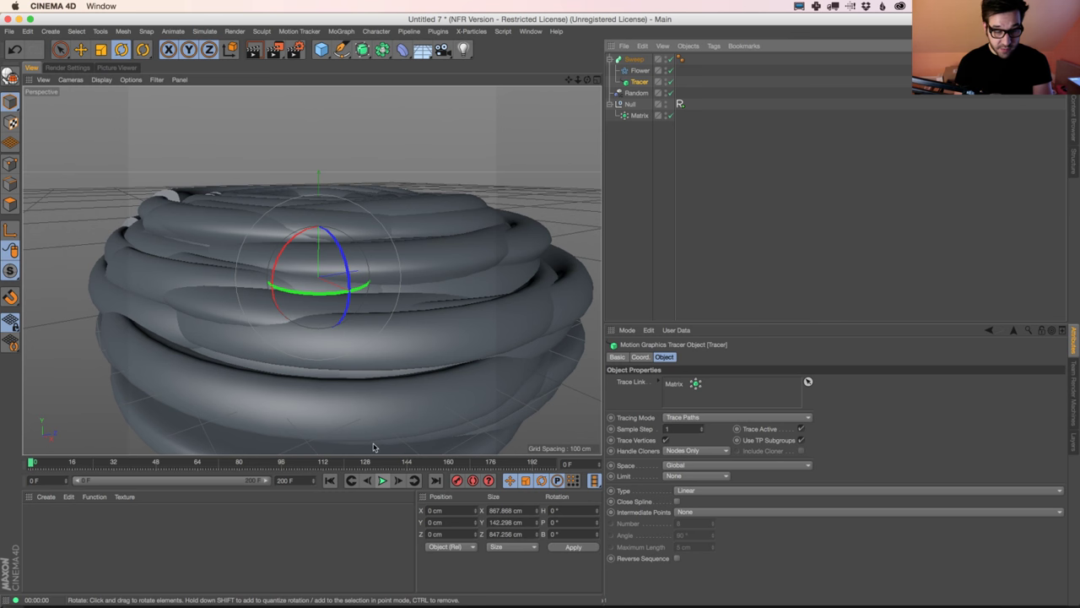
pyautogui.click(382, 481)
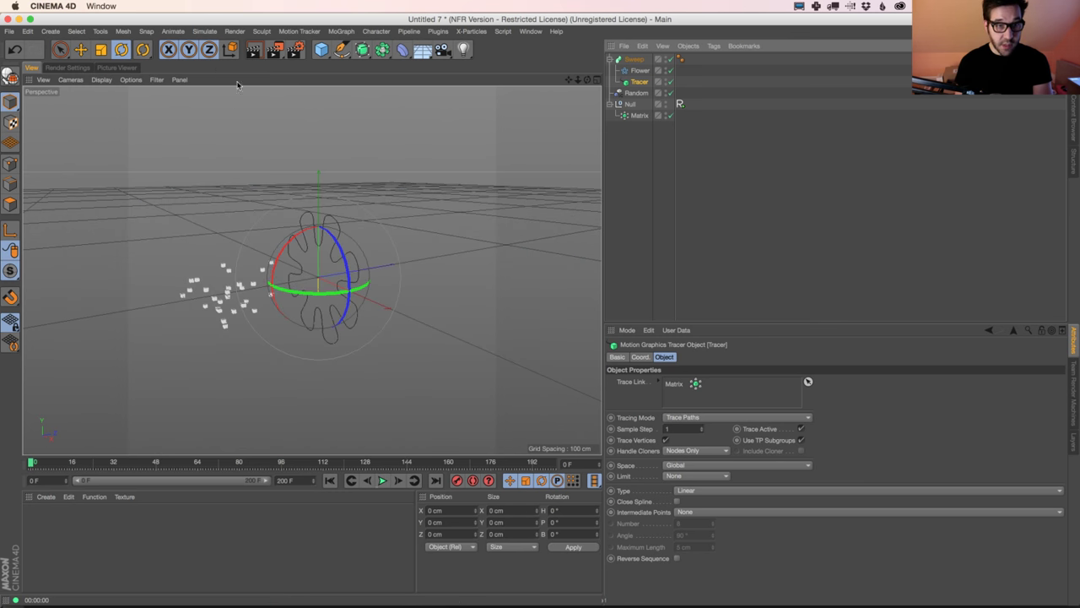
pyautogui.click(382, 480)
pyautogui.click(638, 70)
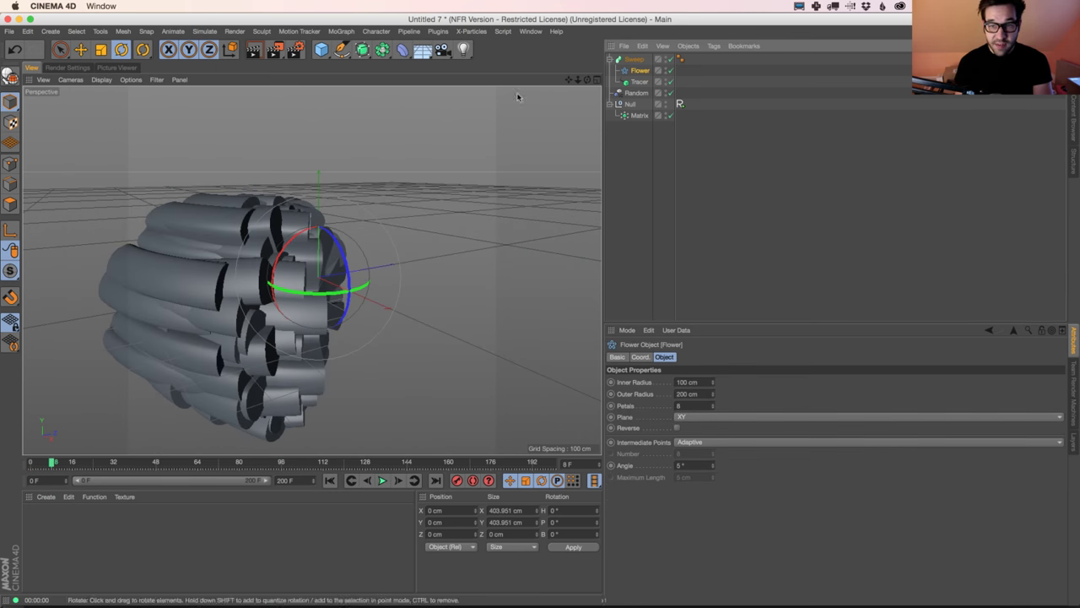
pyautogui.press('t')
pyautogui.moveTo(338, 237); pyautogui.dragTo(148, 356)
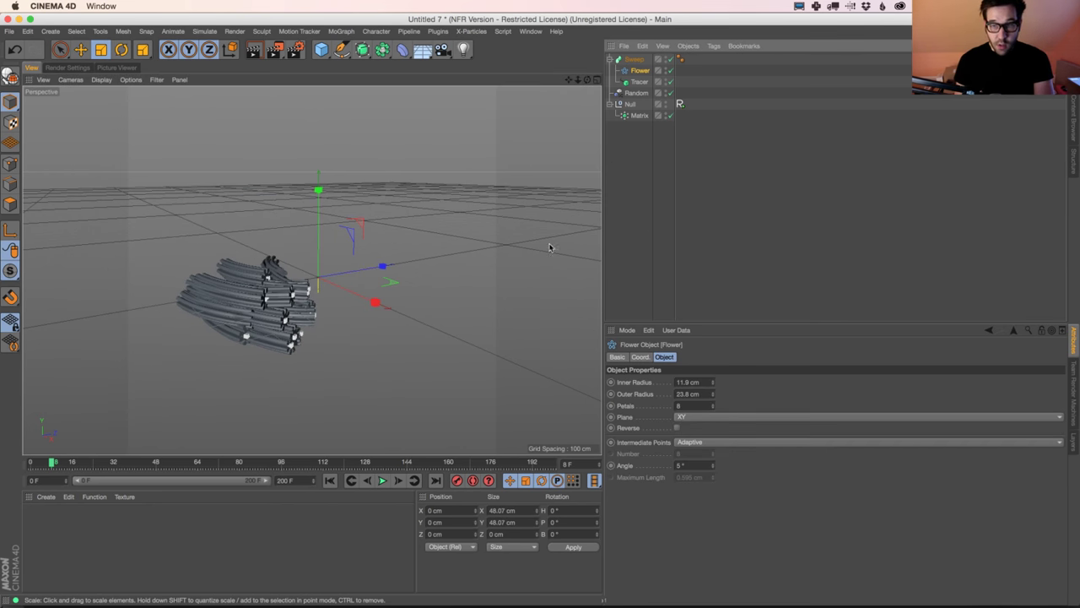
# Disable the Flower spline while playing the animation to frame 190, and re-enable it to inspect the swept ring from above
pyautogui.click(670, 71)
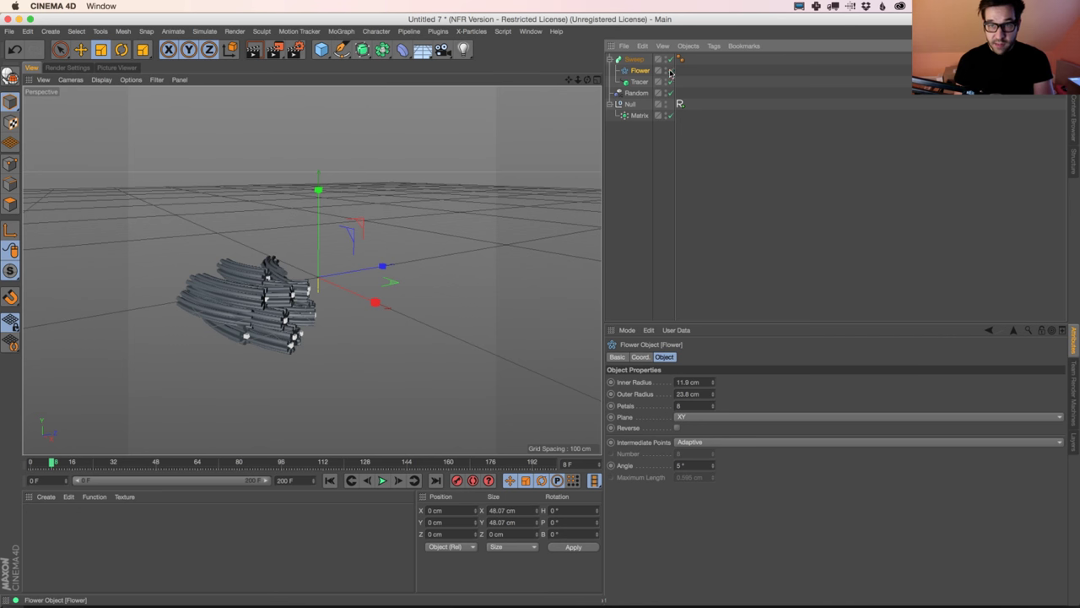
pyautogui.click(382, 480)
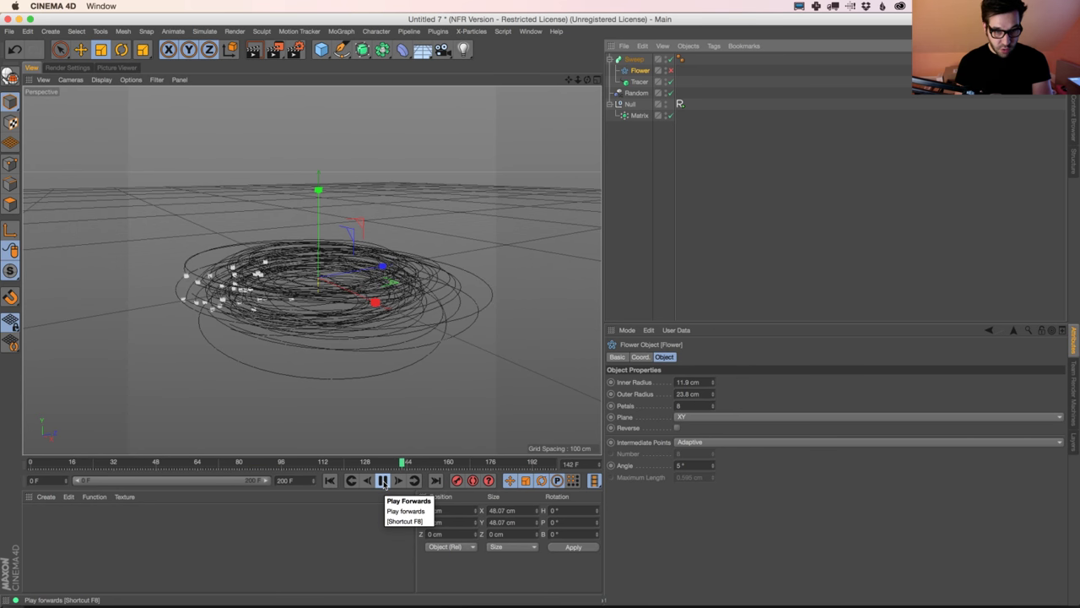
pyautogui.click(382, 480)
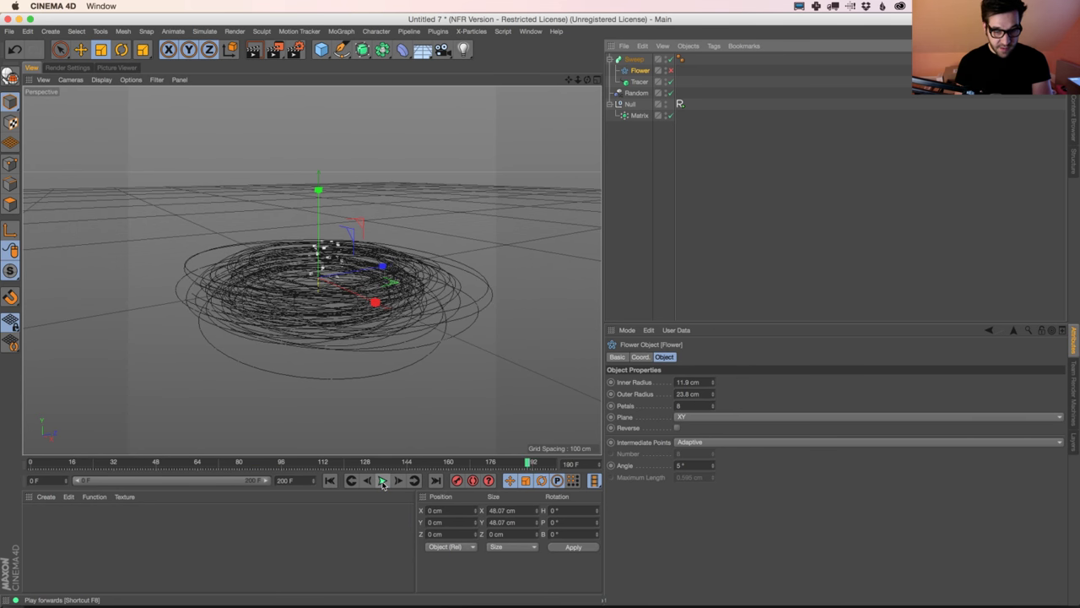
pyautogui.click(670, 59)
pyautogui.click(552, 143)
pyautogui.keyDown('alt'); pyautogui.moveTo(356, 312); pyautogui.dragTo(370, 258); pyautogui.keyUp('alt')
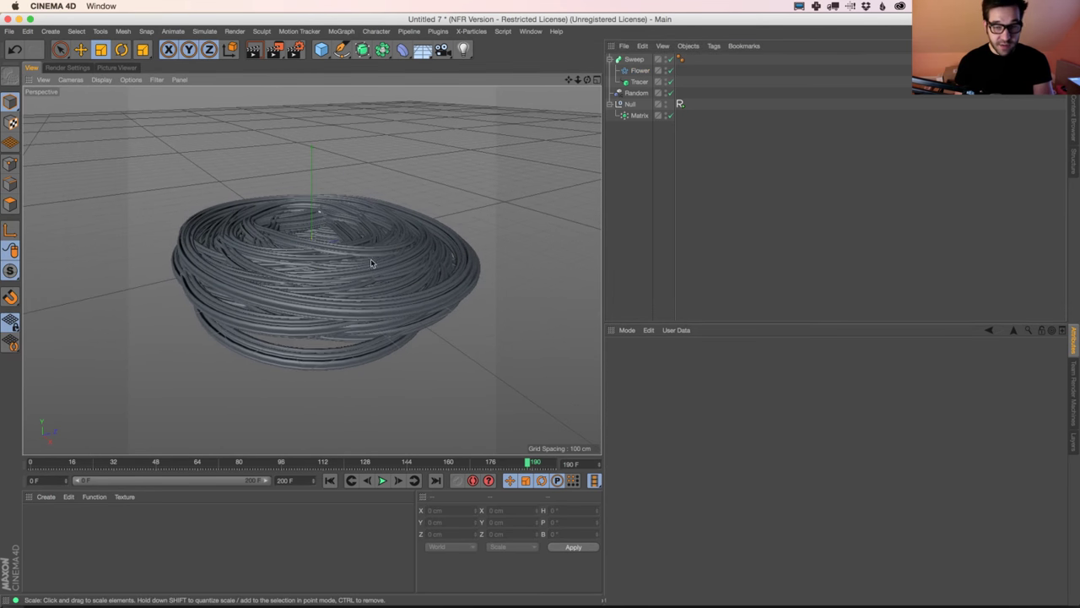
# Shape the Sweep's Scale curve to rise from 0 at the start to full scale midway and fall to 0 at the end
pyautogui.click(640, 70)
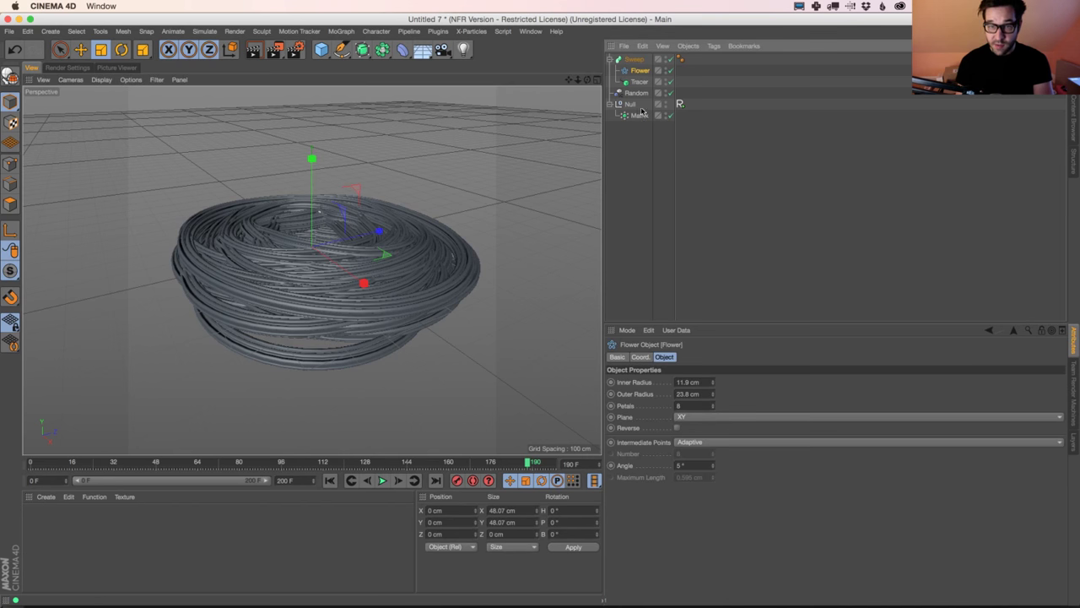
pyautogui.click(633, 59)
pyautogui.click(664, 357)
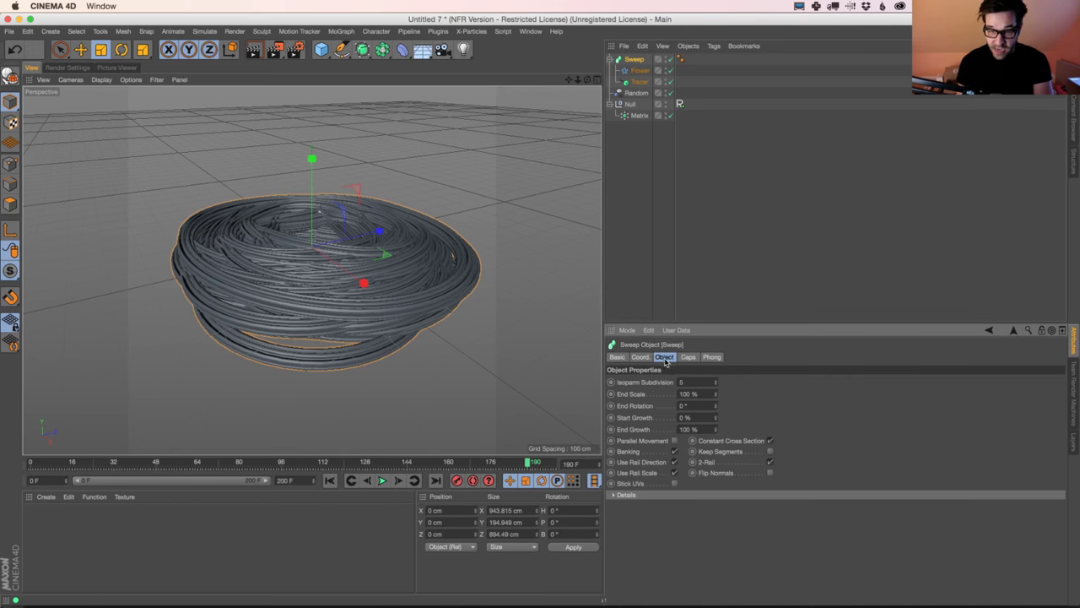
pyautogui.click(613, 495)
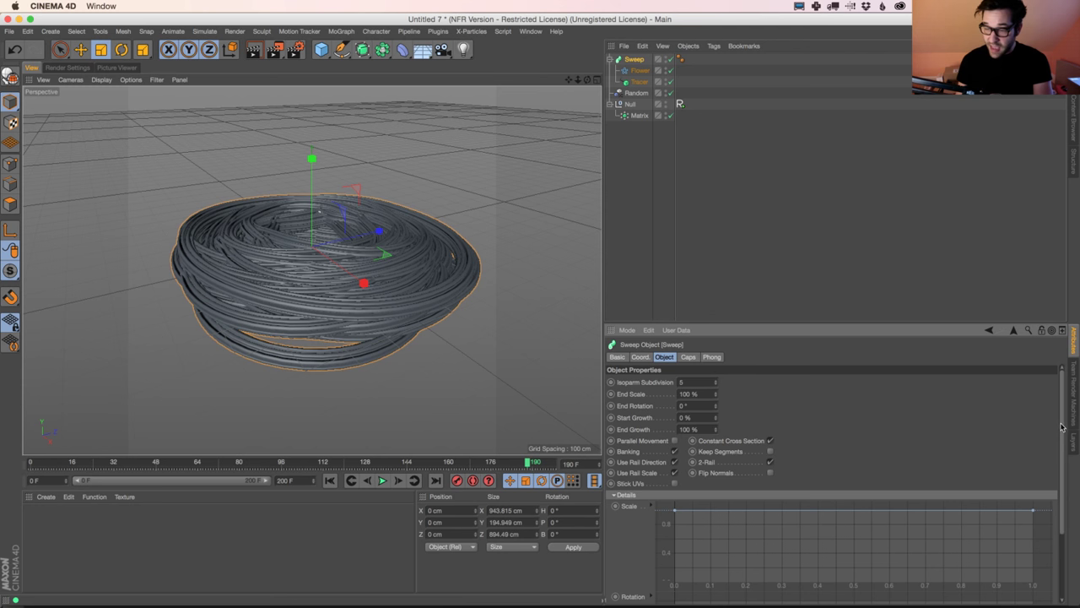
pyautogui.scroll(-2, 1061, 427)
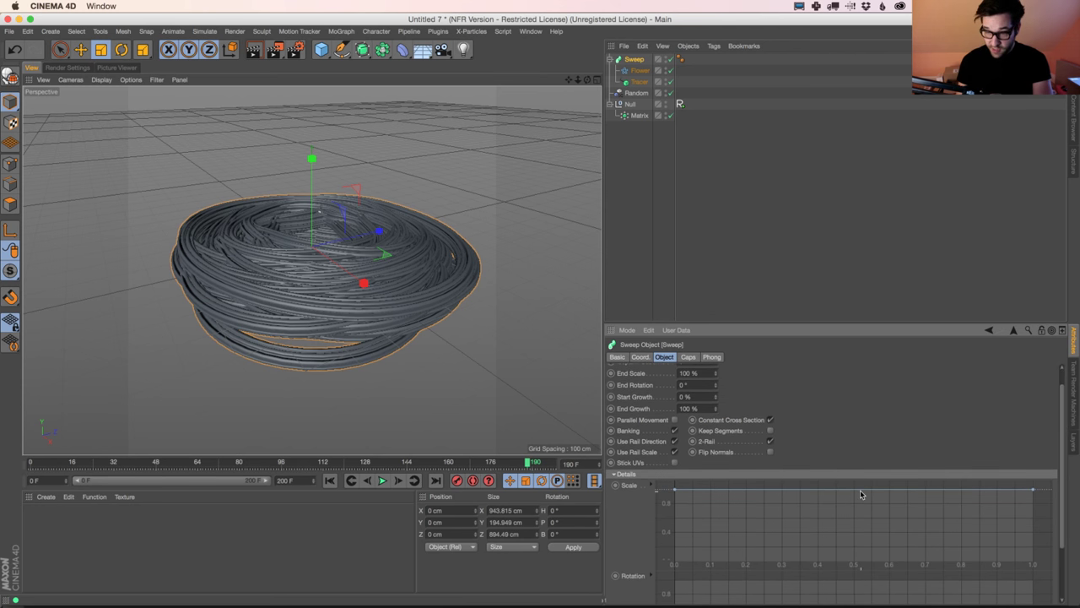
pyautogui.moveTo(675, 491); pyautogui.dragTo(659, 581)
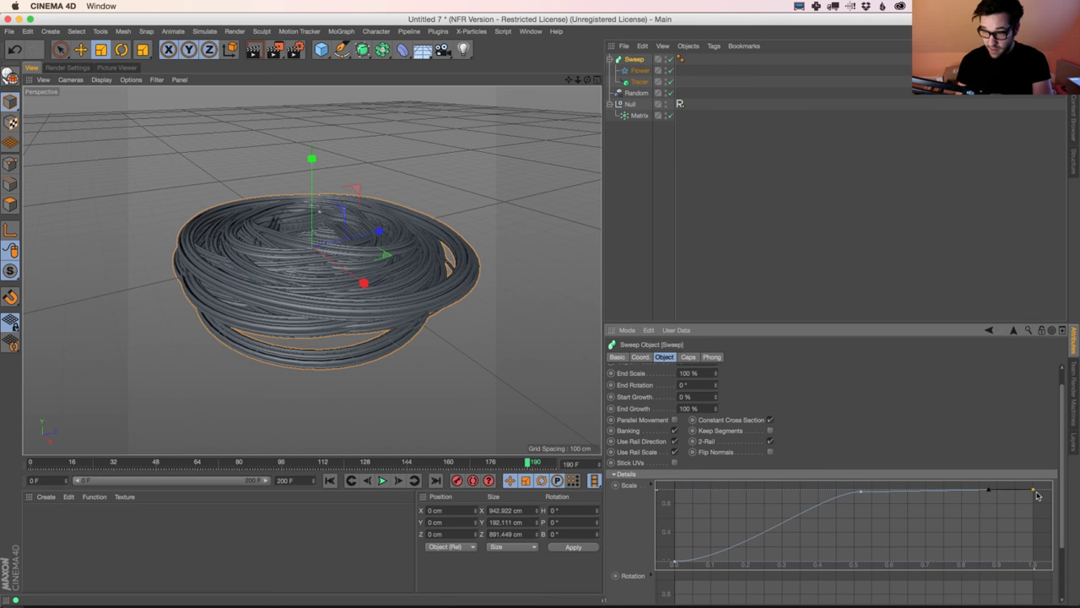
pyautogui.moveTo(1034, 491); pyautogui.dragTo(1036, 562)
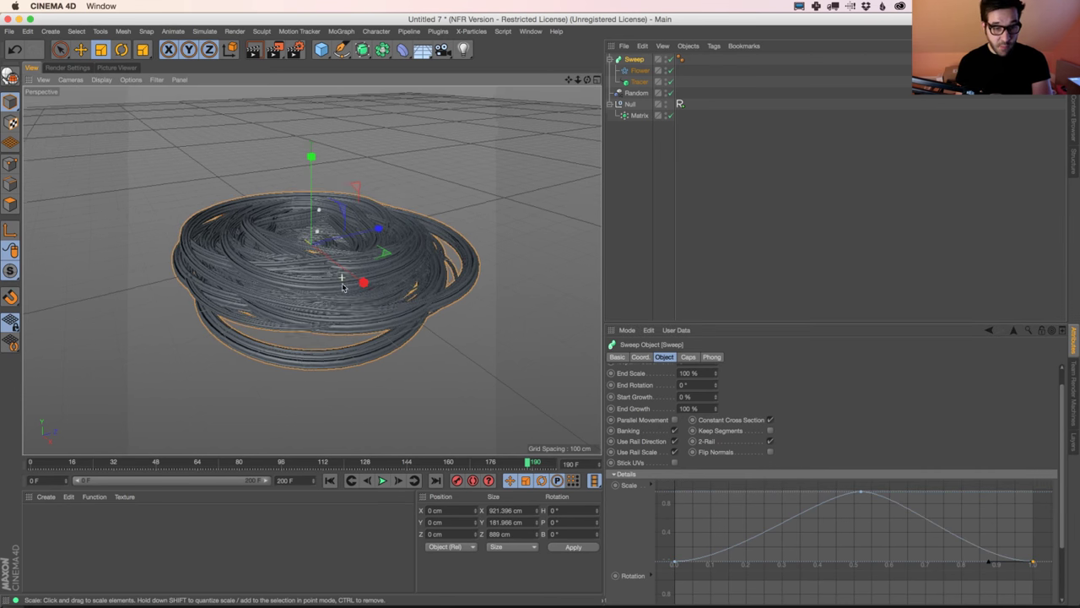
# Set the Random effector's Z position to 50 cm
pyautogui.moveTo(342, 282)
pyautogui.keyDown('alt'); pyautogui.mouseDown()
pyautogui.moveTo(344, 412)
pyautogui.moveTo(330, 376)
pyautogui.moveTo(336, 274)
pyautogui.mouseUp(); pyautogui.keyUp('alt')
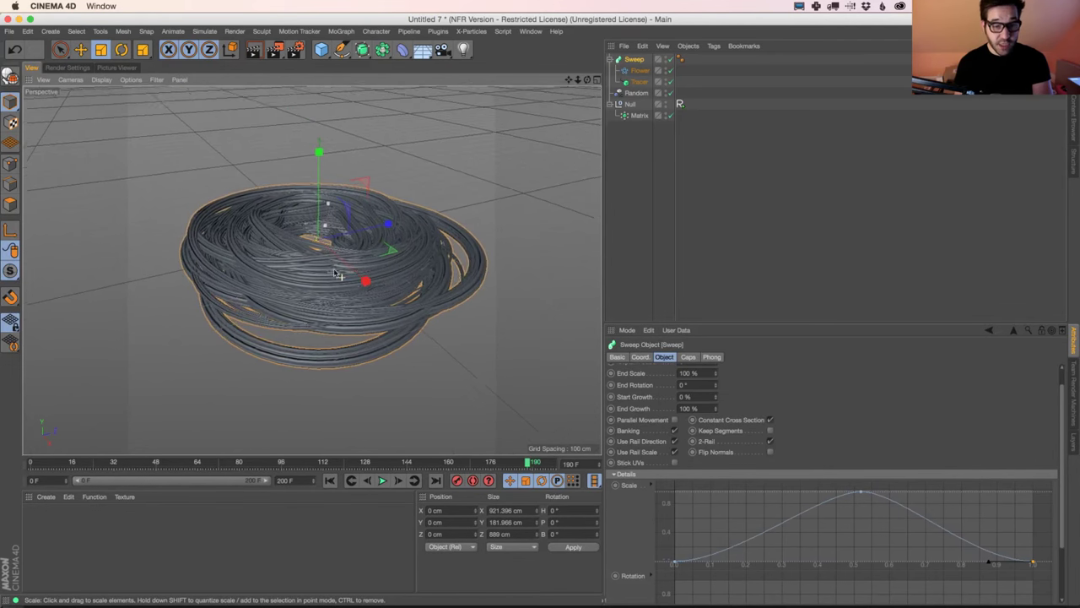
pyautogui.click(638, 92)
pyautogui.click(662, 437)
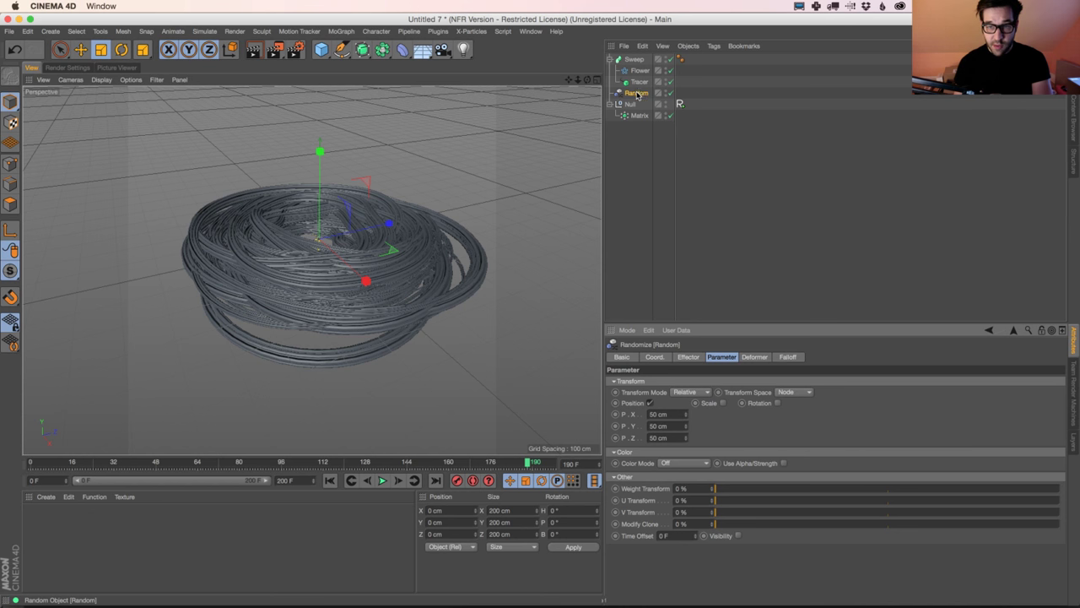
# Disable the Flower spline, replay the animation from frame 0 to frame 172, and re-enable the Flower to inspect the swept ring
pyautogui.click(670, 71)
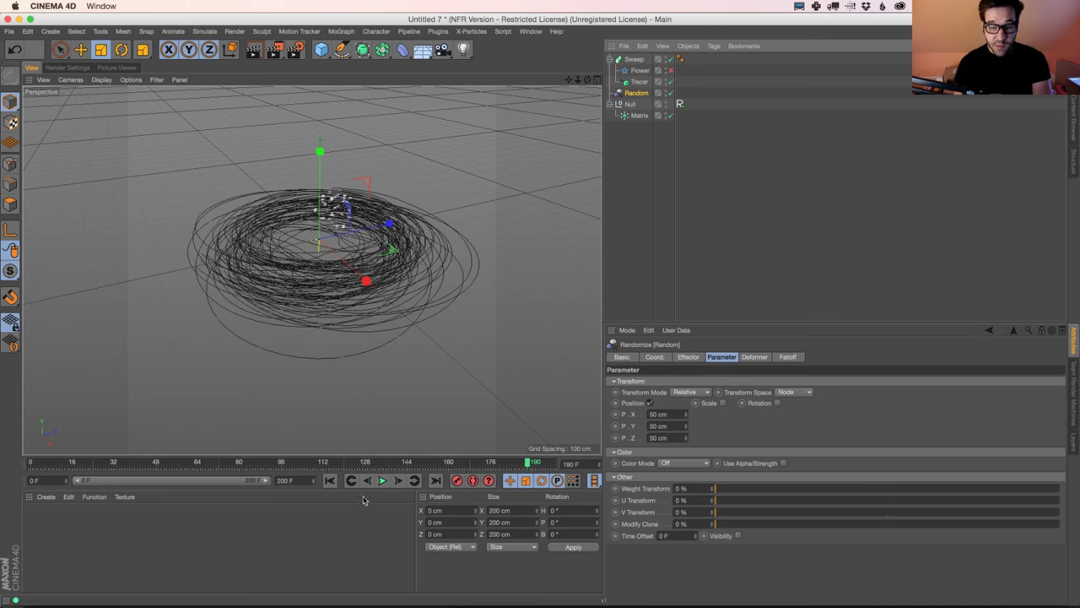
pyautogui.click(330, 480)
pyautogui.click(382, 481)
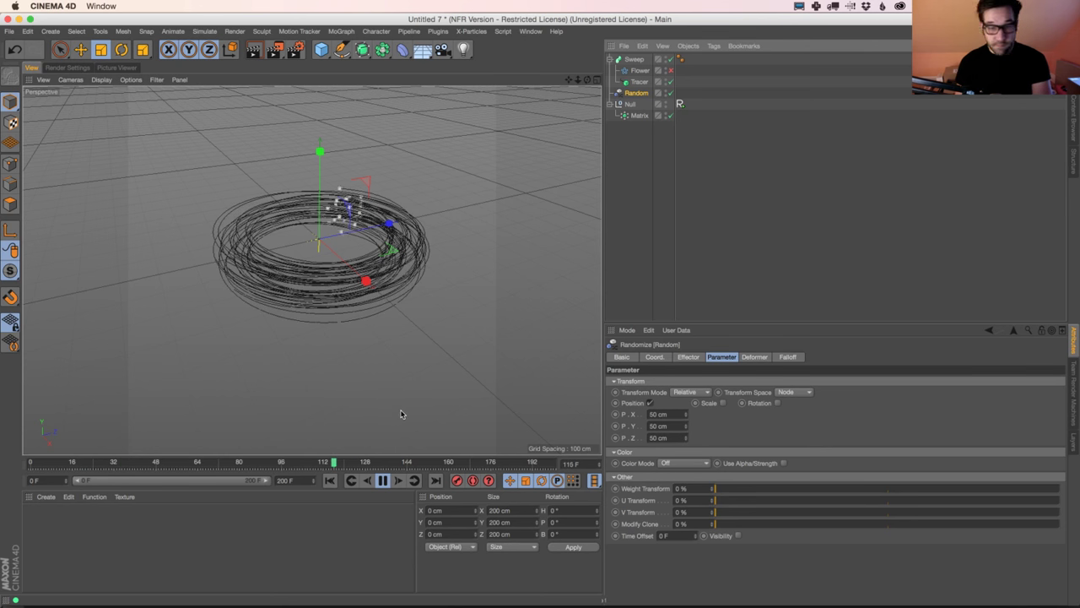
pyautogui.click(382, 480)
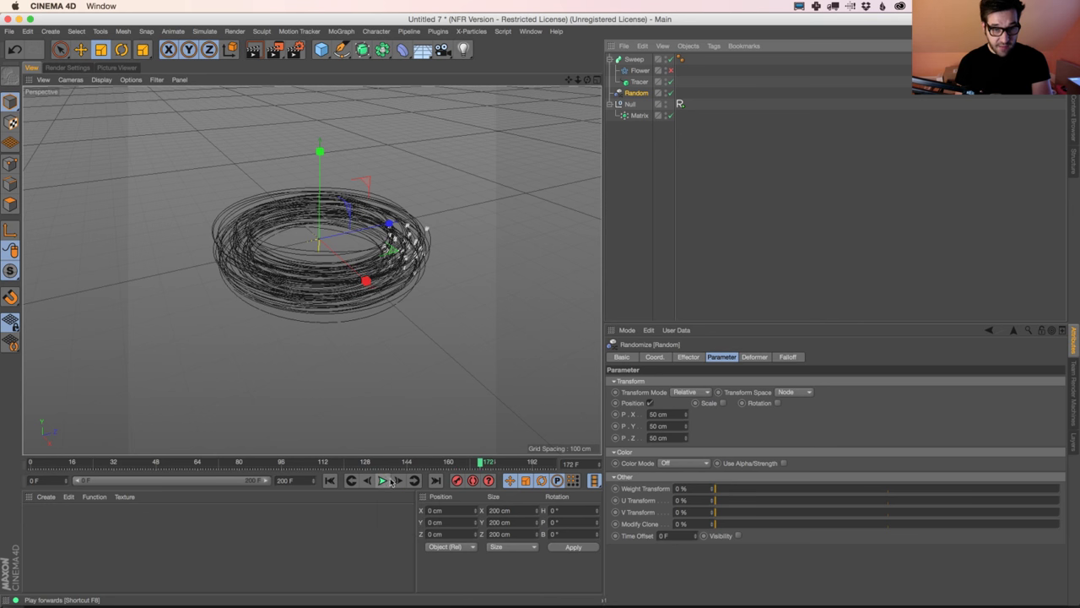
pyautogui.click(670, 71)
pyautogui.moveTo(571, 140)
pyautogui.keyDown('alt'); pyautogui.mouseDown()
pyautogui.moveTo(355, 390)
pyautogui.moveTo(354, 292)
pyautogui.moveTo(356, 321)
pyautogui.mouseUp(); pyautogui.keyUp('alt')
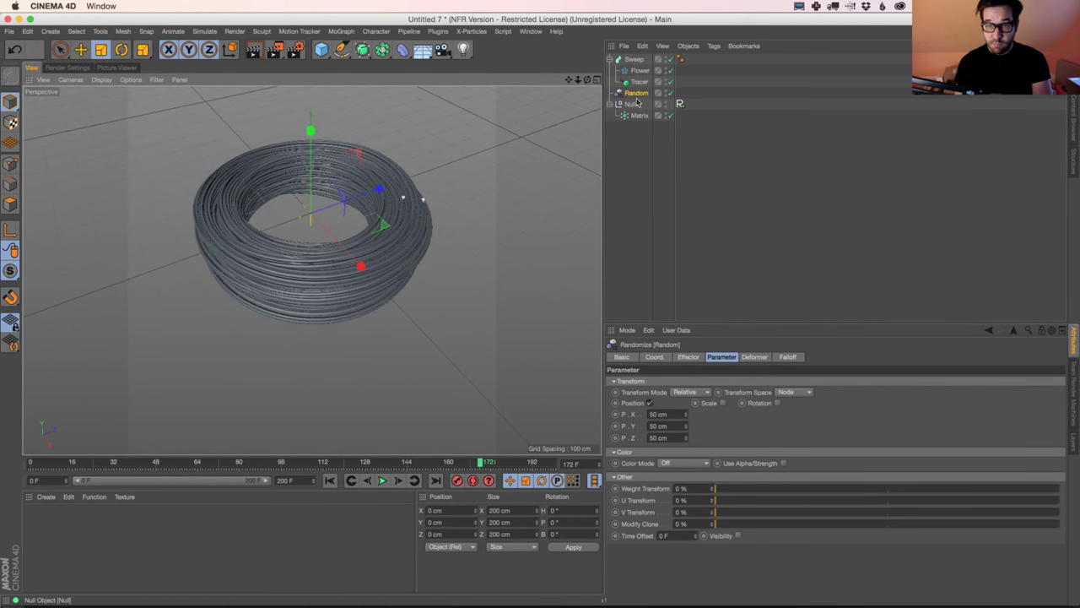
# Shape the Sweep's Rotation curve to fall from its maximum at the start to 0 at the end
pyautogui.click(634, 60)
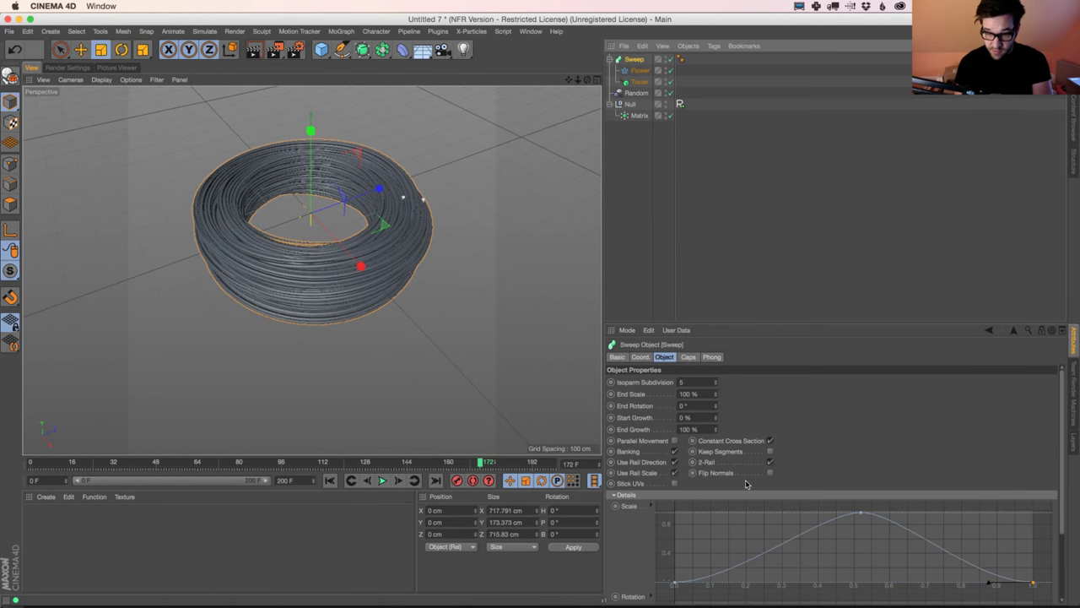
pyautogui.scroll(-3, 792, 536)
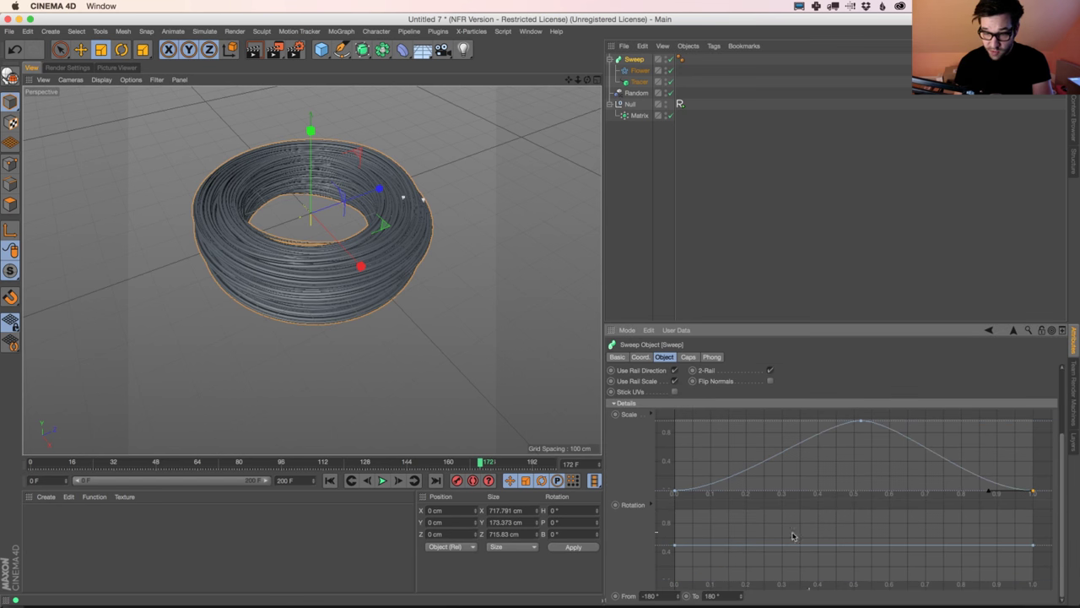
pyautogui.moveTo(679, 547); pyautogui.dragTo(673, 538)
pyautogui.moveTo(669, 492); pyautogui.dragTo(672, 489)
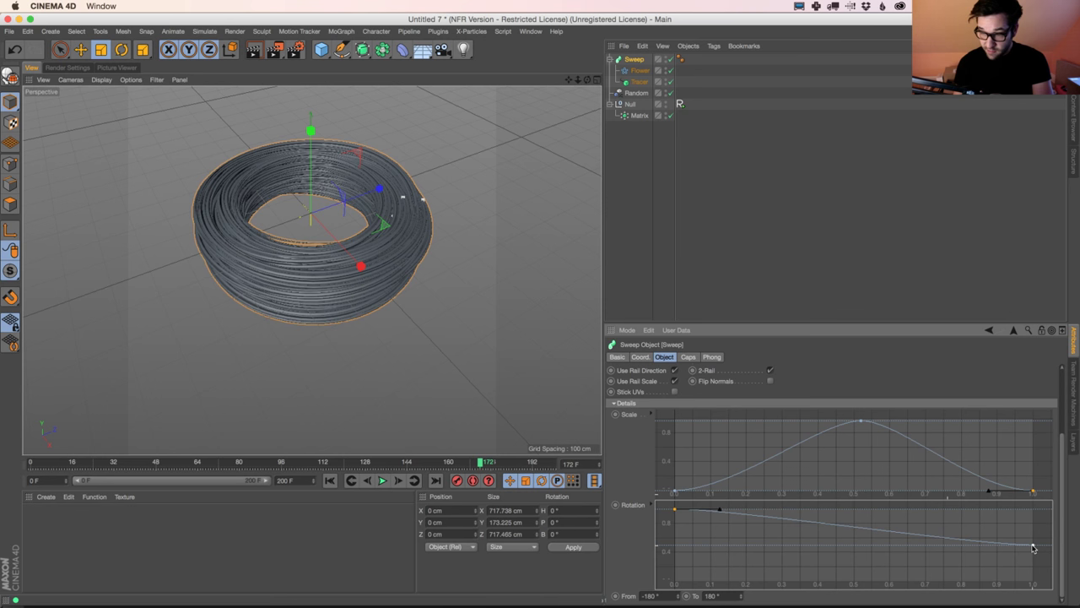
pyautogui.moveTo(1033, 547); pyautogui.dragTo(1033, 582)
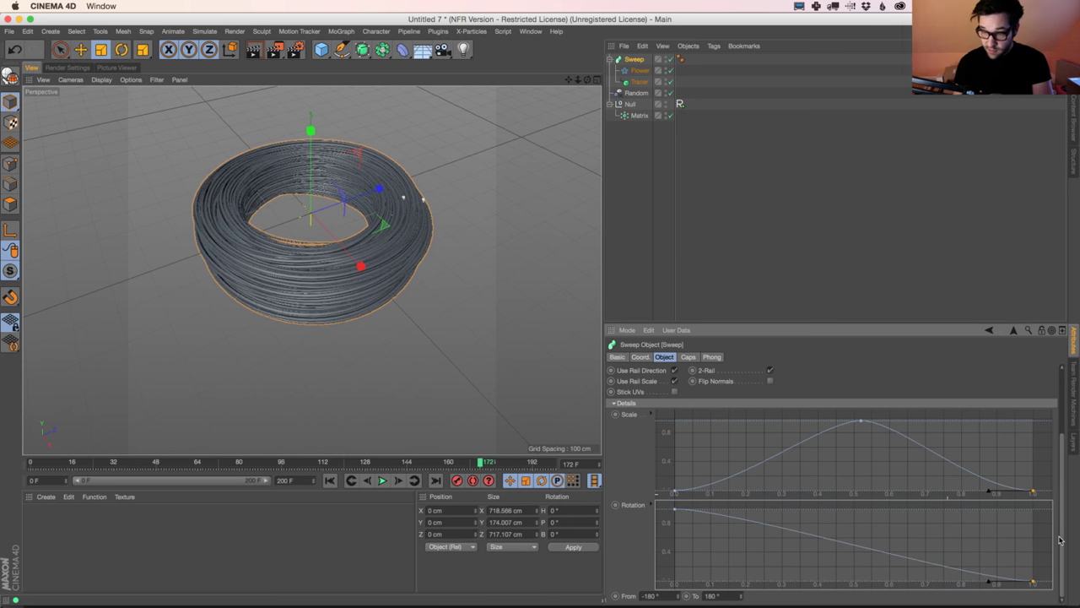
pyautogui.moveTo(1060, 540); pyautogui.dragTo(1066, 428)
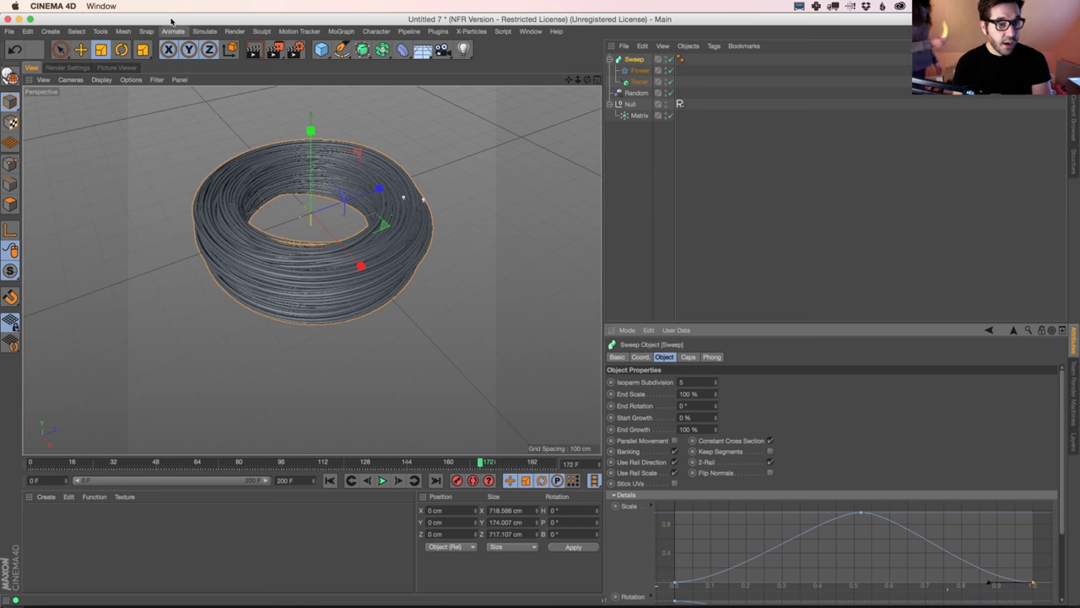
pyautogui.press('super+Tab')
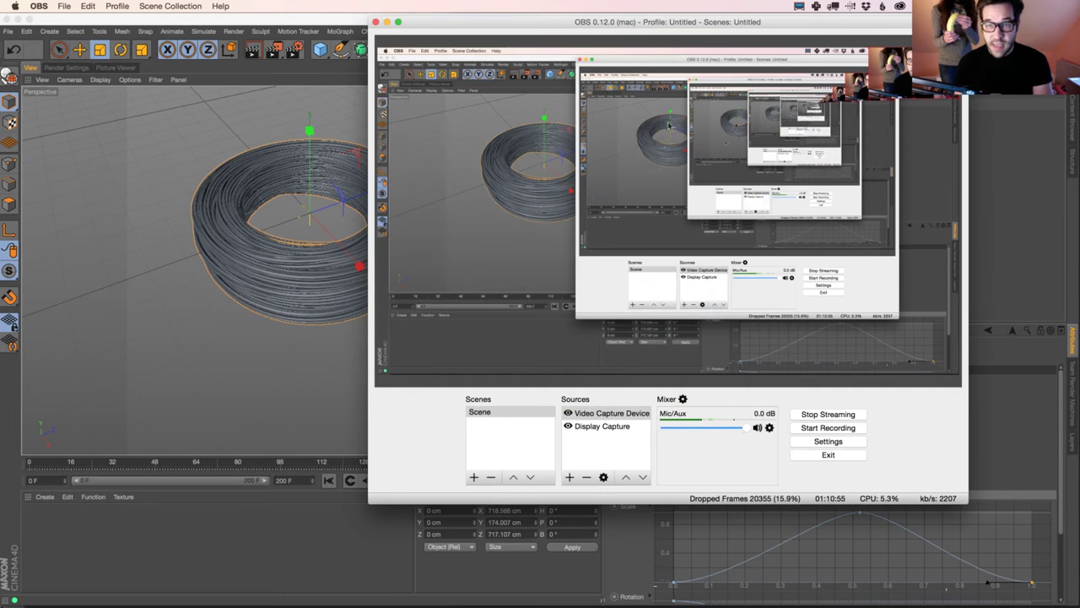
pyautogui.press('super+Tab')
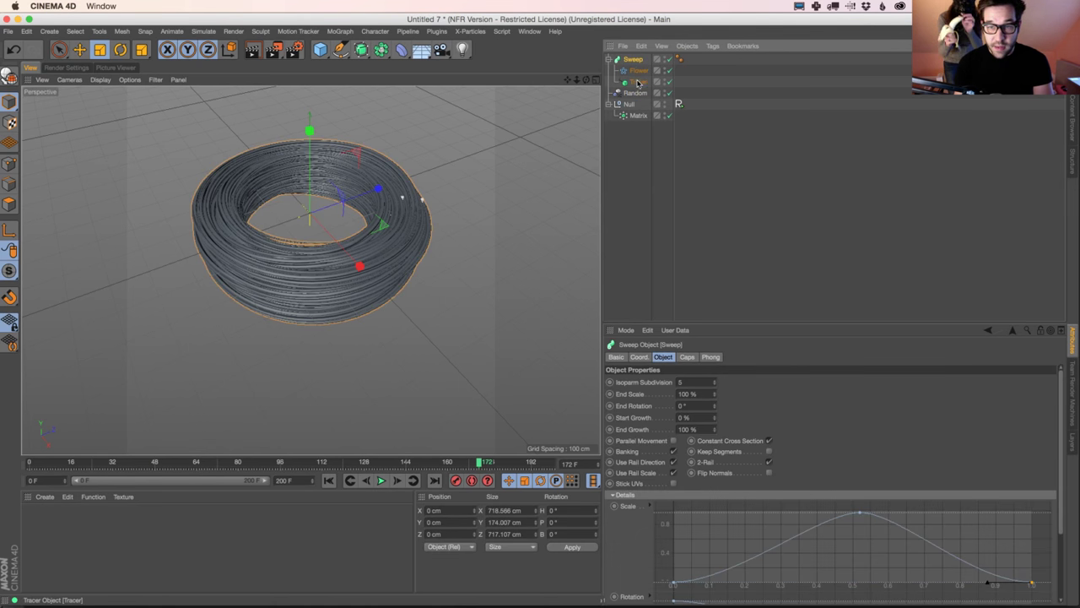
pyautogui.click(277, 54)
pyautogui.click(252, 56)
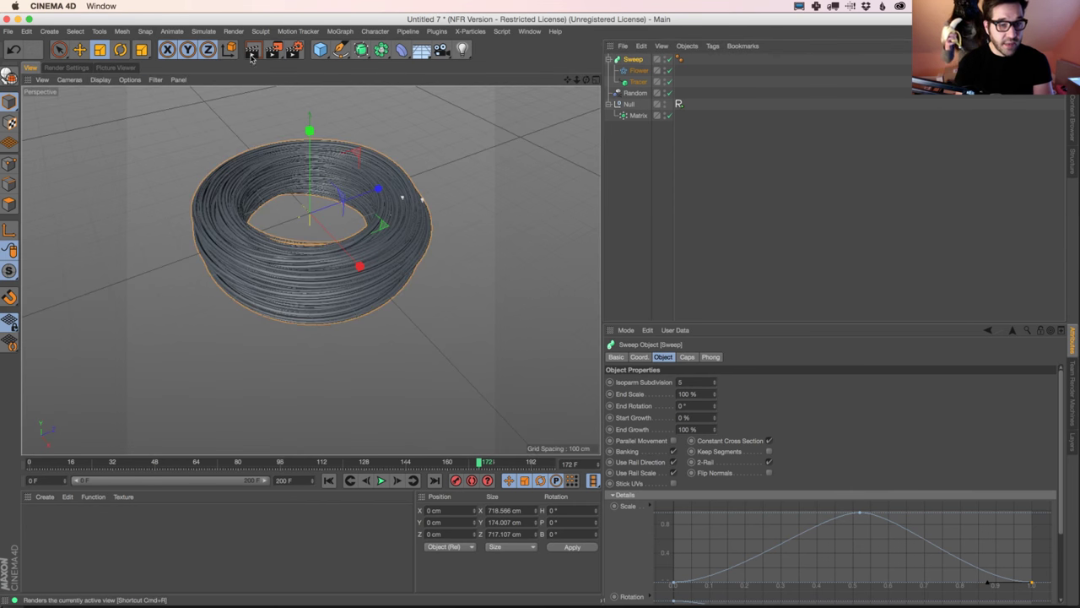
# Tilt the Sweep to a pitch of about 25° with the Rotate tool
pyautogui.press('r')
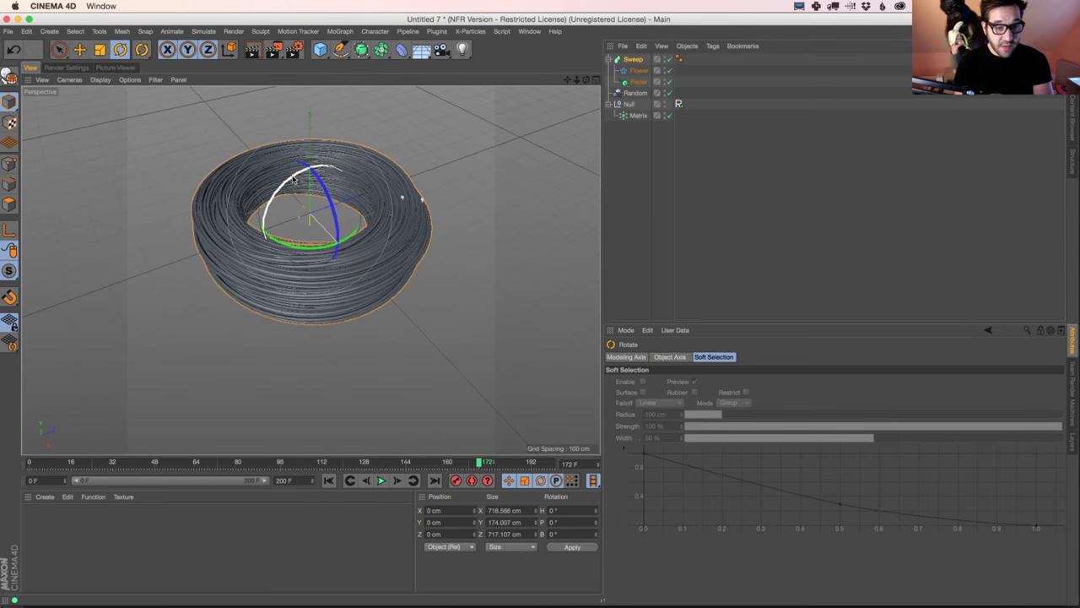
pyautogui.moveTo(294, 179); pyautogui.dragTo(350, 262)
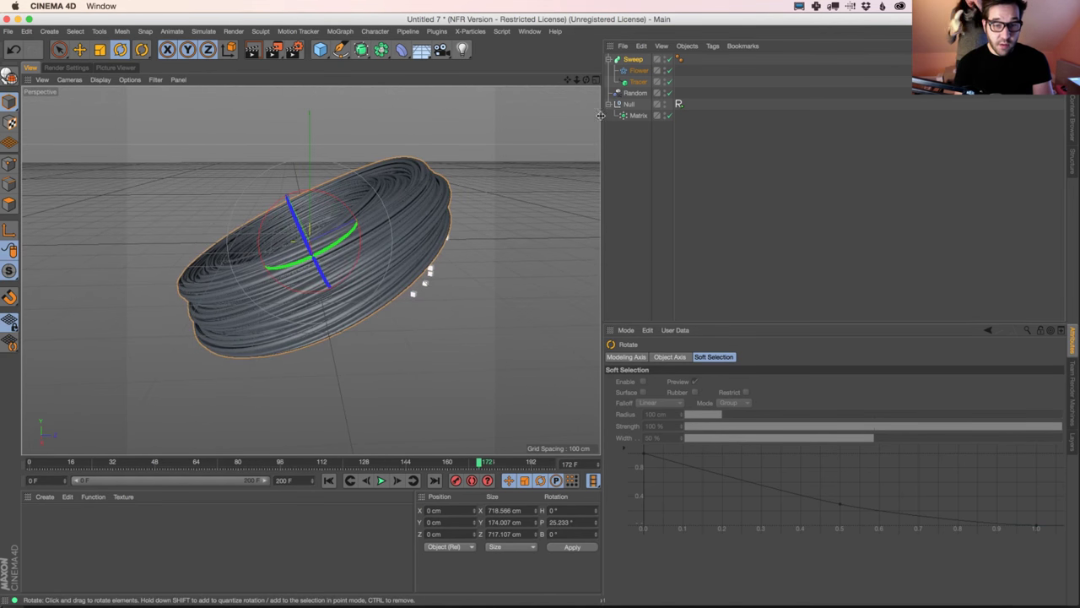
# Set the Flower profile's inner radius to 8 cm and outer radius to 15 cm, and inspect the thinner wires
pyautogui.click(643, 73)
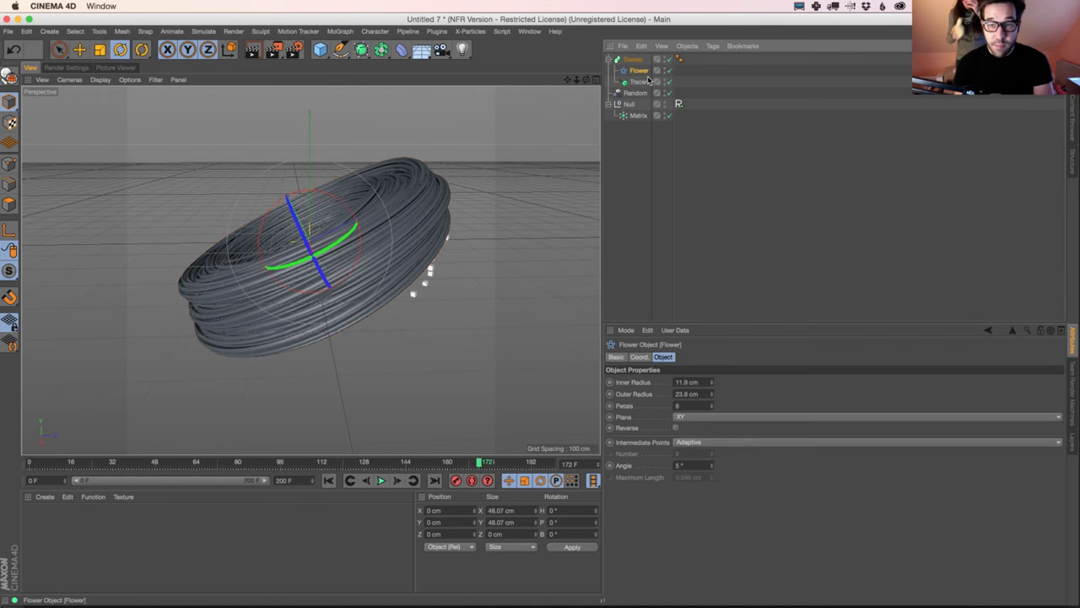
pyautogui.click(700, 394)
pyautogui.write('45')
pyautogui.press('Return')
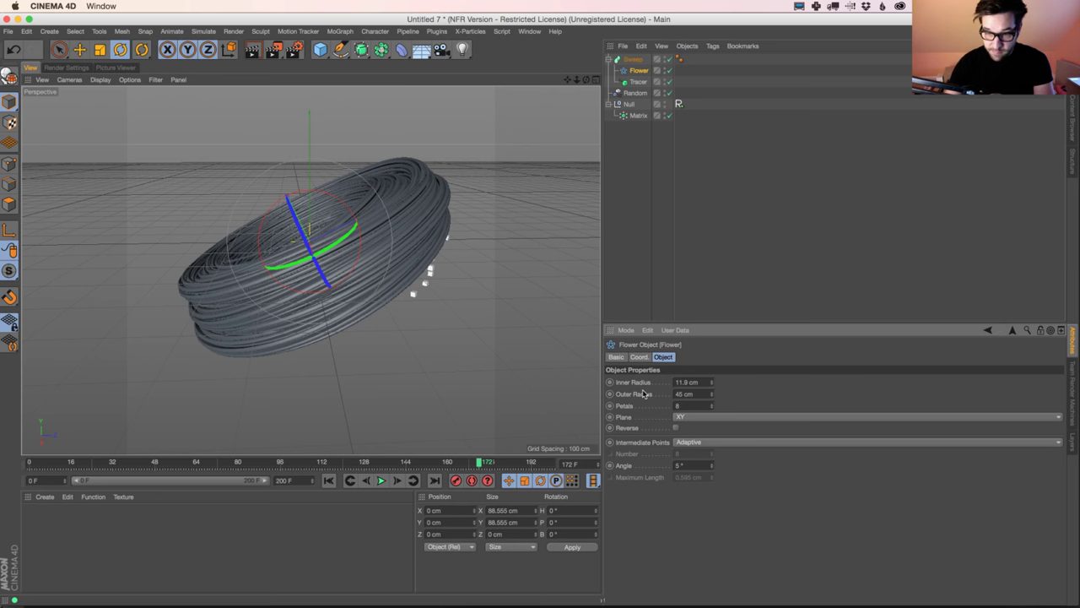
pyautogui.click(706, 395)
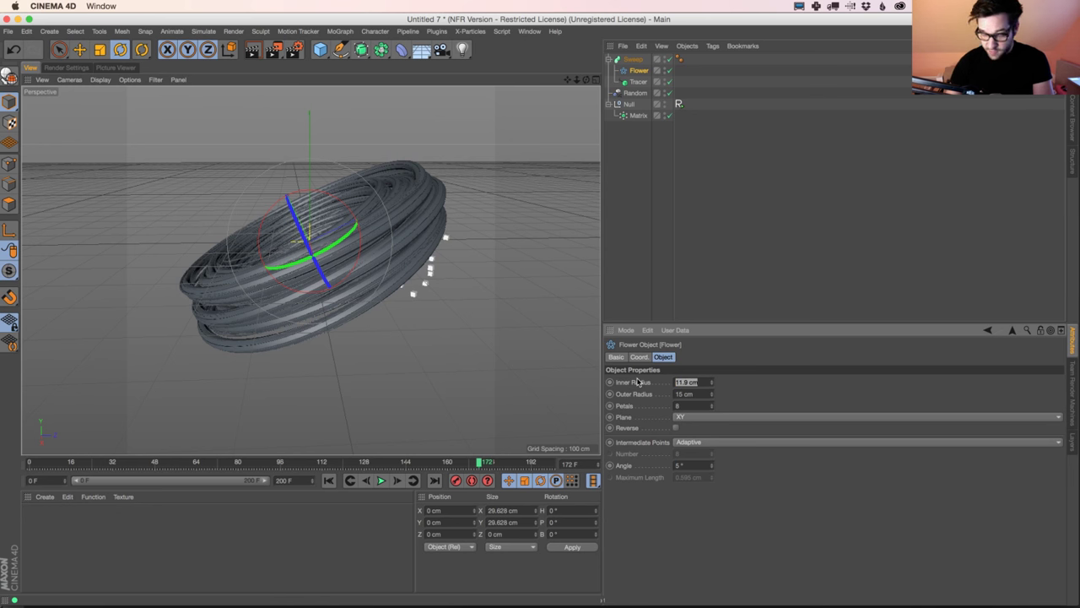
pyautogui.keyDown('alt'); pyautogui.moveTo(400, 241); pyautogui.dragTo(363, 275); pyautogui.keyUp('alt')
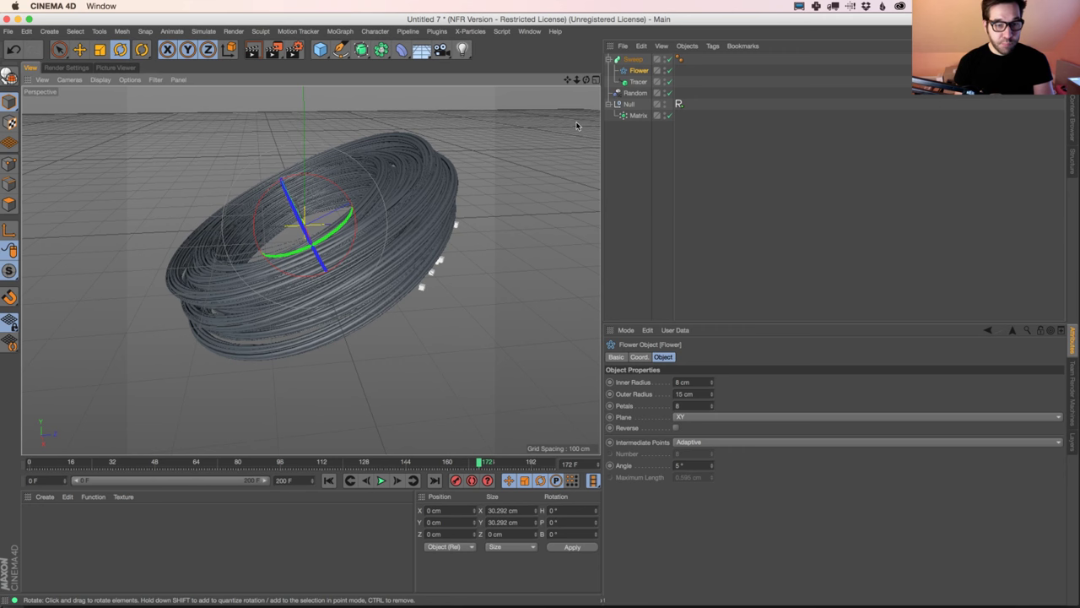
# Switch to Chrome to view the Instagram wrapped ring reference and the Twitch chat, and return to Cinema 4D
pyautogui.press('super+Tab')
pyautogui.press('super+Tab')
pyautogui.press('super+Tab')
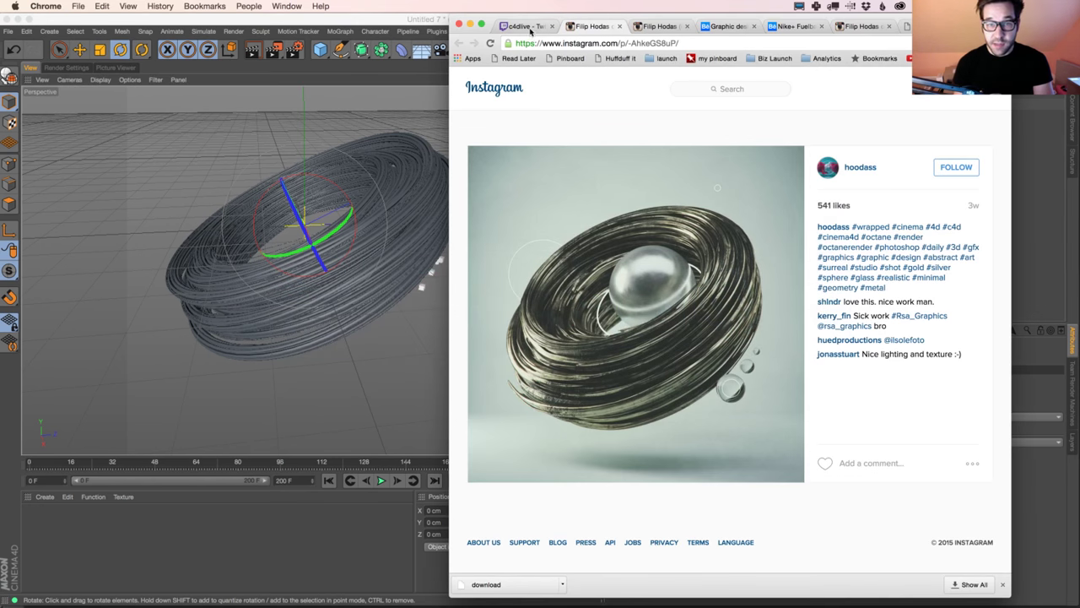
pyautogui.click(532, 27)
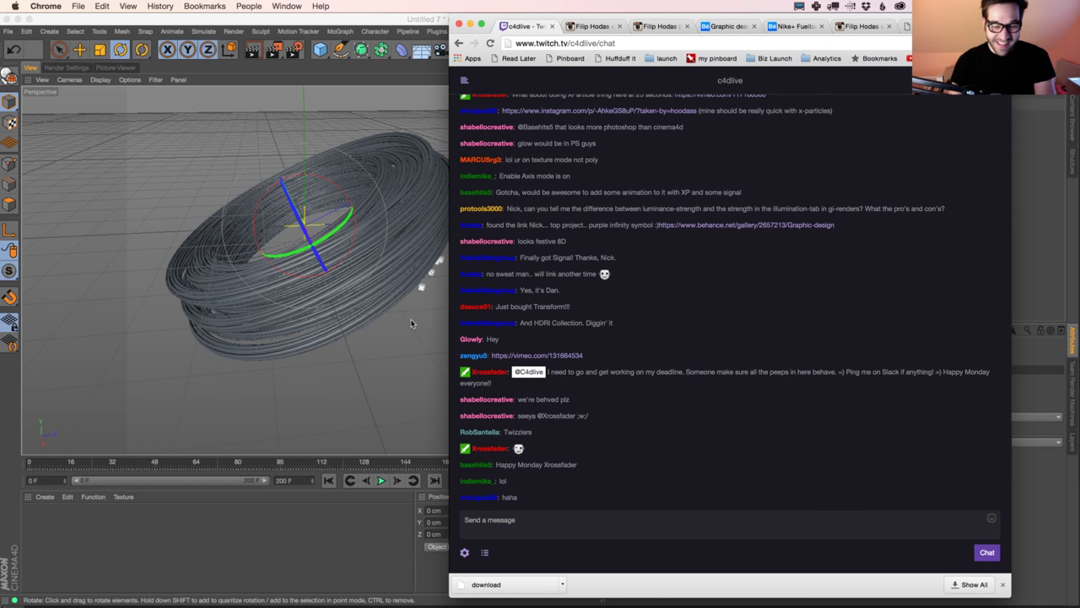
pyautogui.click(411, 323)
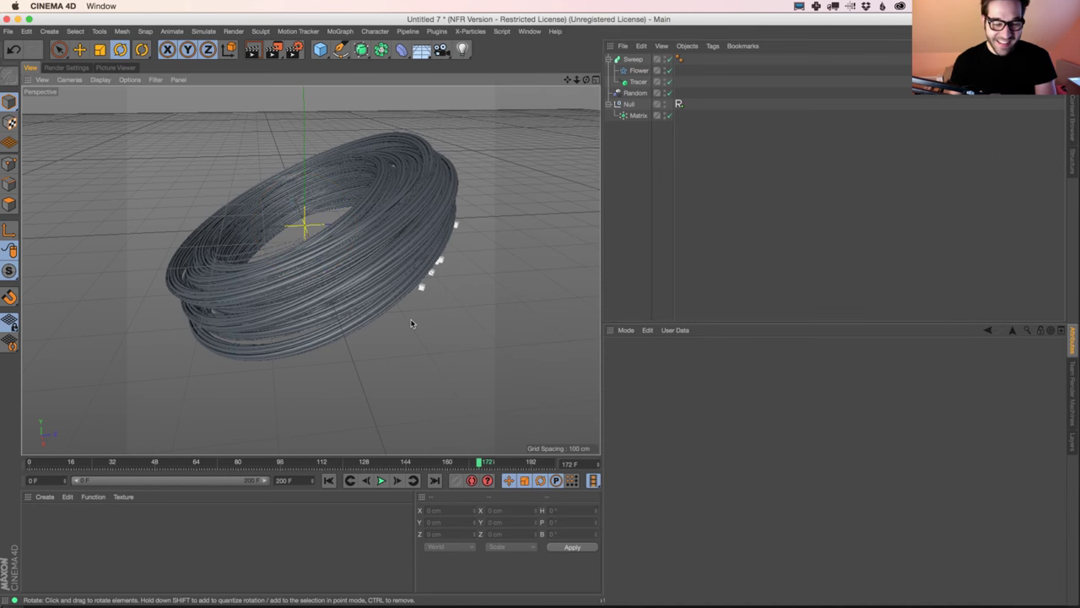
# Create a polygon copy of the Sweep with Current State to Object and hide the original Sweep
pyautogui.click(637, 60)
pyautogui.rightClick(638, 61)
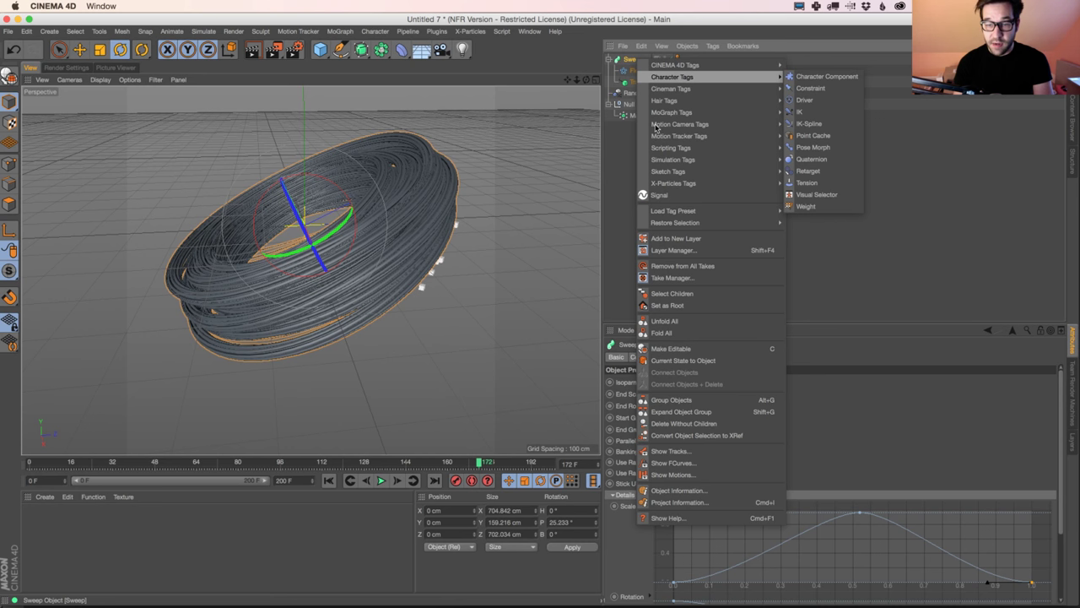
pyautogui.click(683, 360)
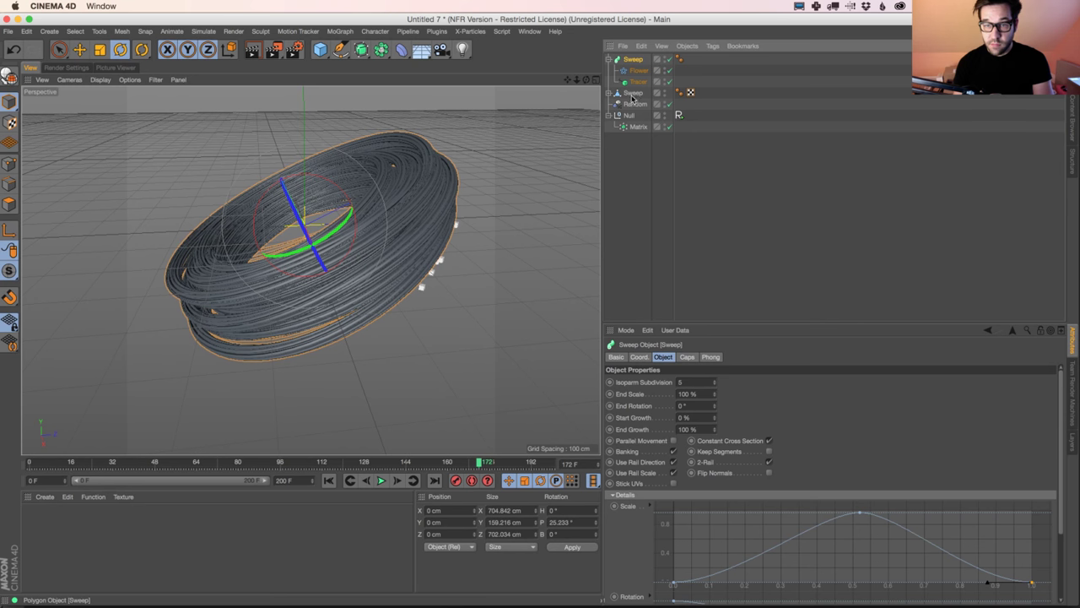
pyautogui.click(665, 61)
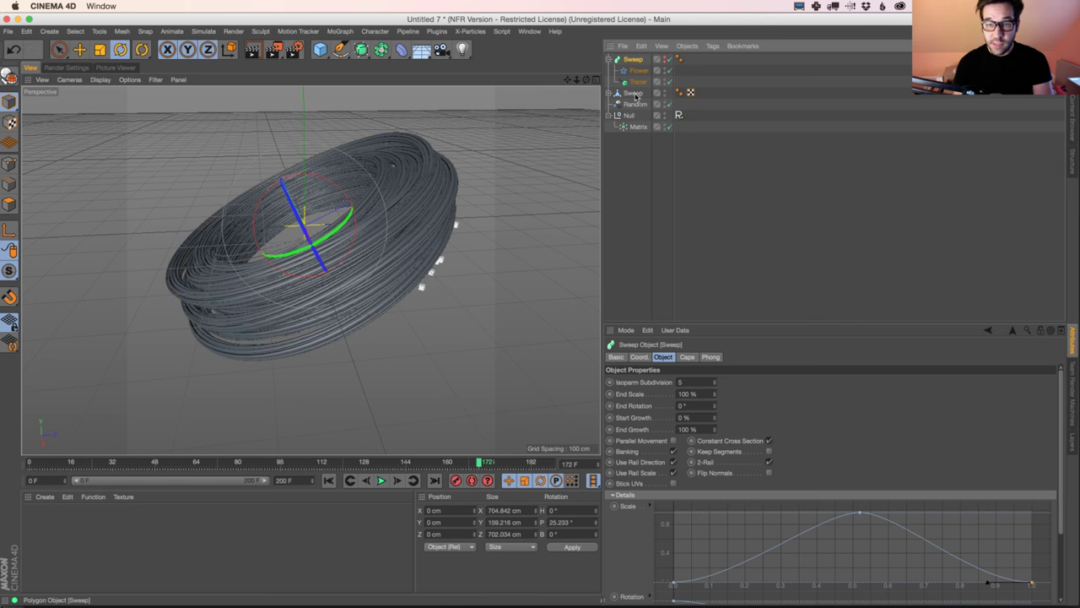
# Try moving the polygon copy of the Sweep about 41 cm along its Y axis, and undo the move
pyautogui.click(634, 94)
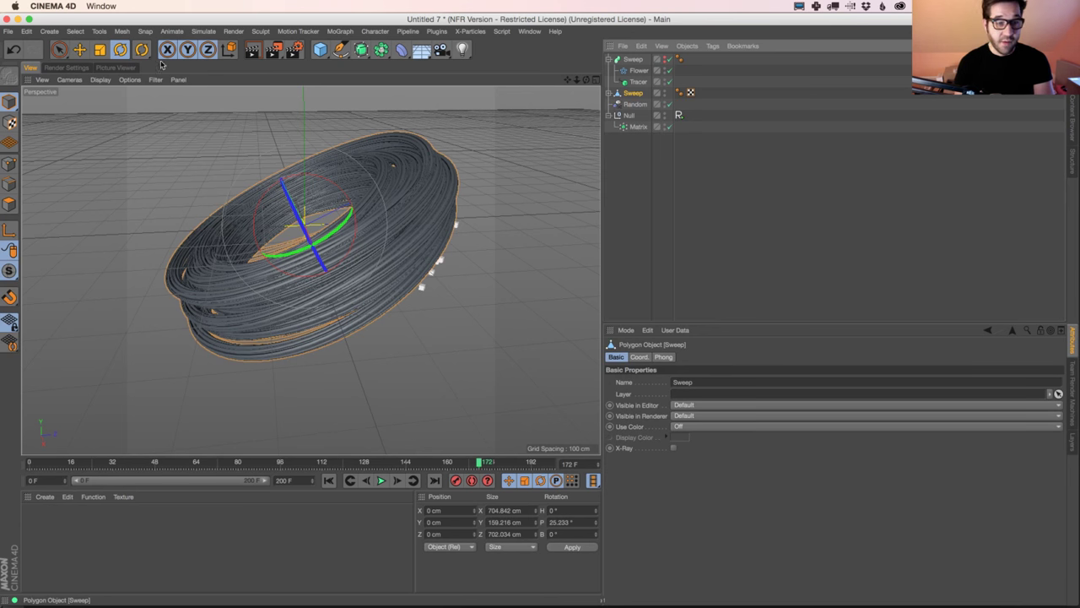
pyautogui.click(79, 49)
pyautogui.moveTo(285, 201); pyautogui.dragTo(267, 173)
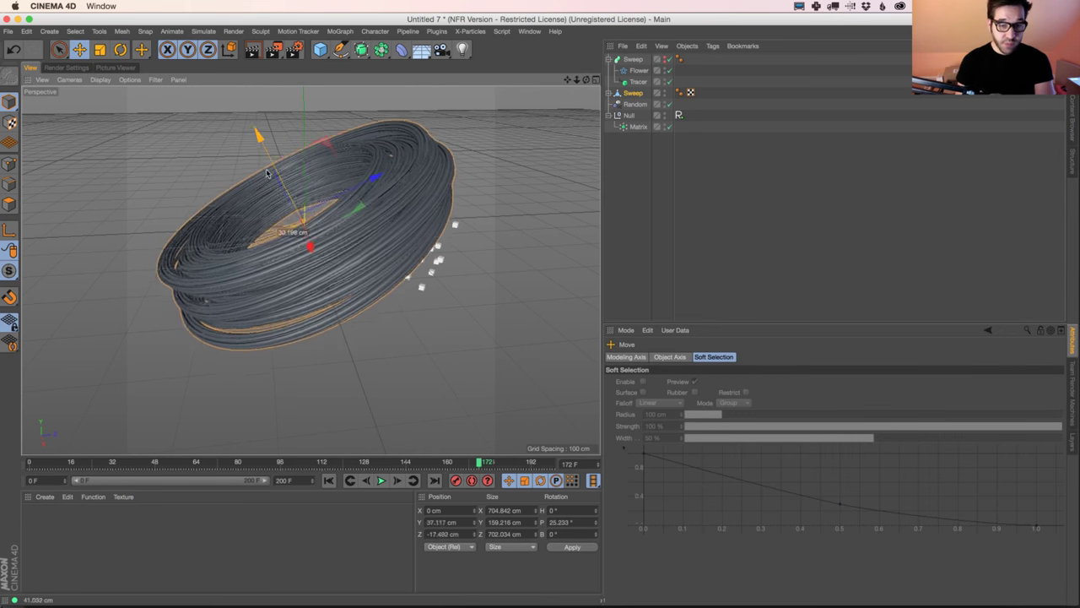
pyautogui.hotkey('ctrl', 'z')
pyautogui.hotkey('ctrl', 'z')
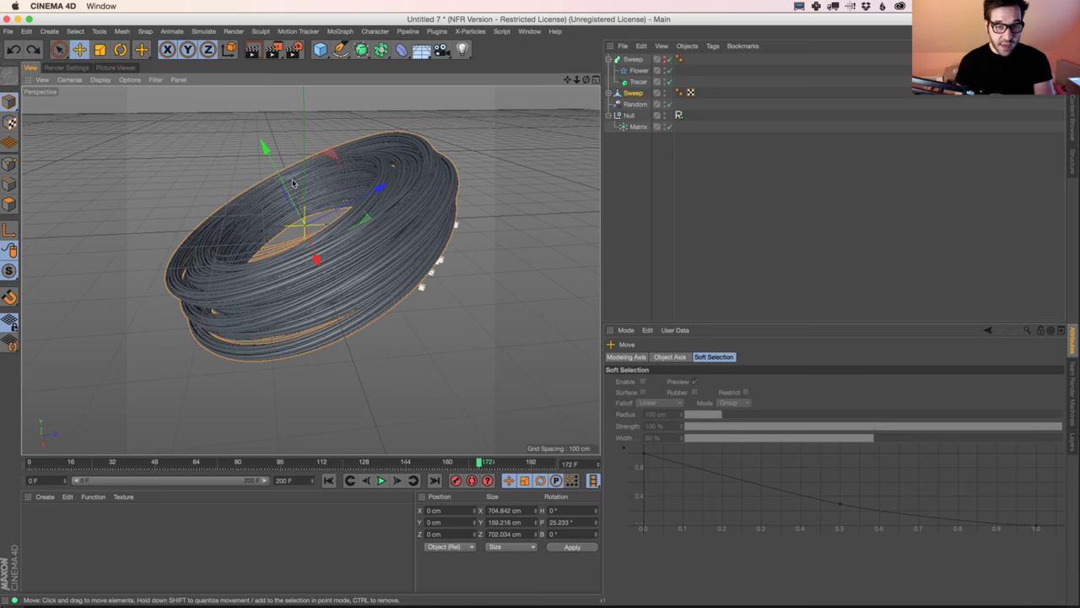
# Rewind the animation to frame 0 and inspect the polygon ring from a lower angle
pyautogui.click(328, 480)
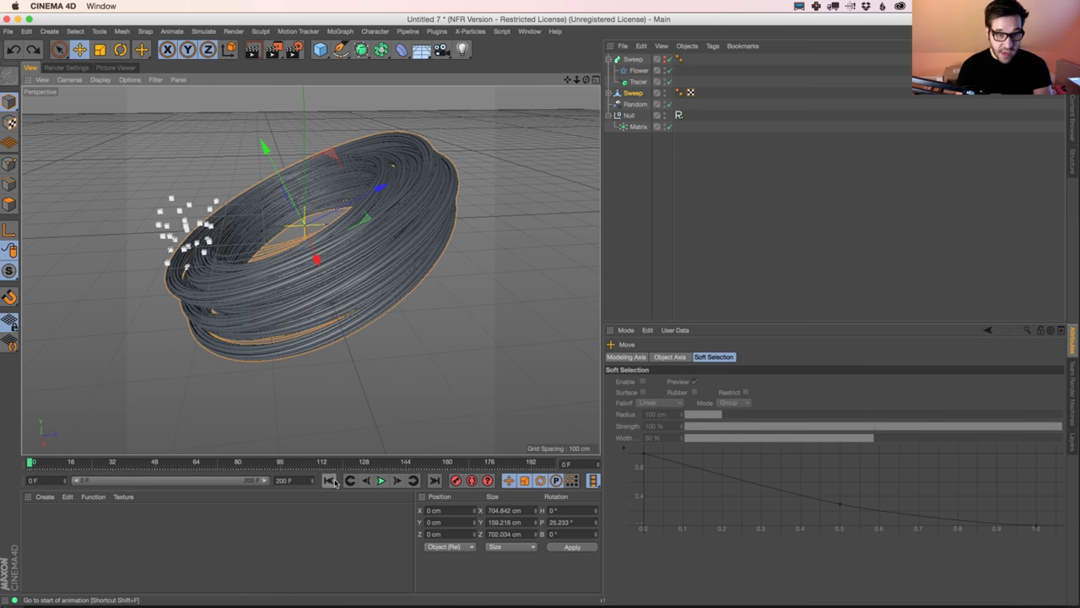
pyautogui.keyDown('alt'); pyautogui.moveTo(339, 236); pyautogui.dragTo(336, 260); pyautogui.keyUp('alt')
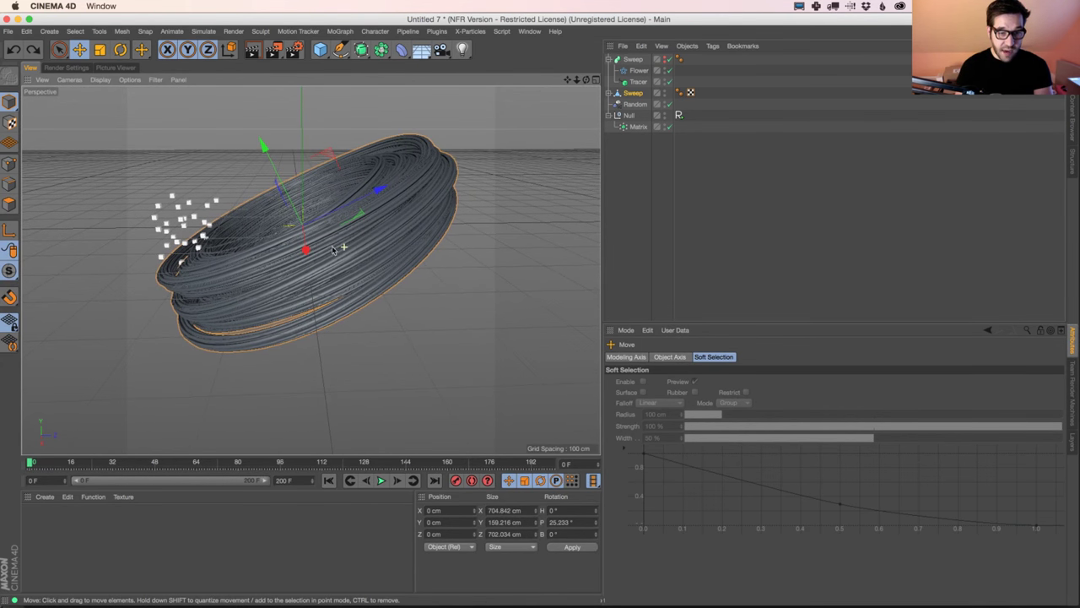
# Switch to Chrome to compare the ring with the Instagram reference image, and return to Cinema 4D
pyautogui.press('super+Tab')
pyautogui.press('super+Tab')
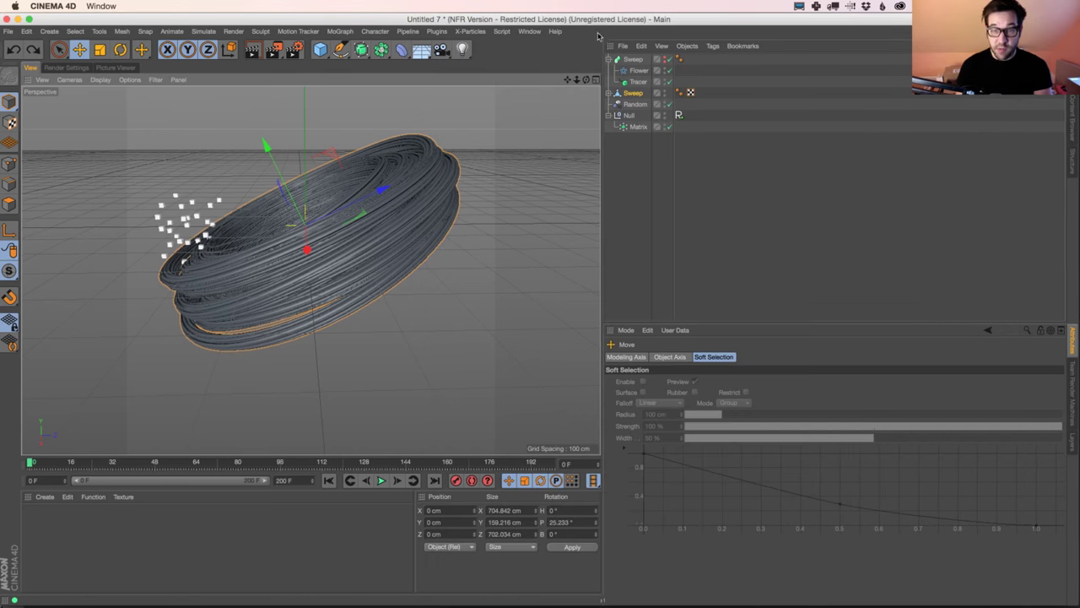
pyautogui.press('super+Tab')
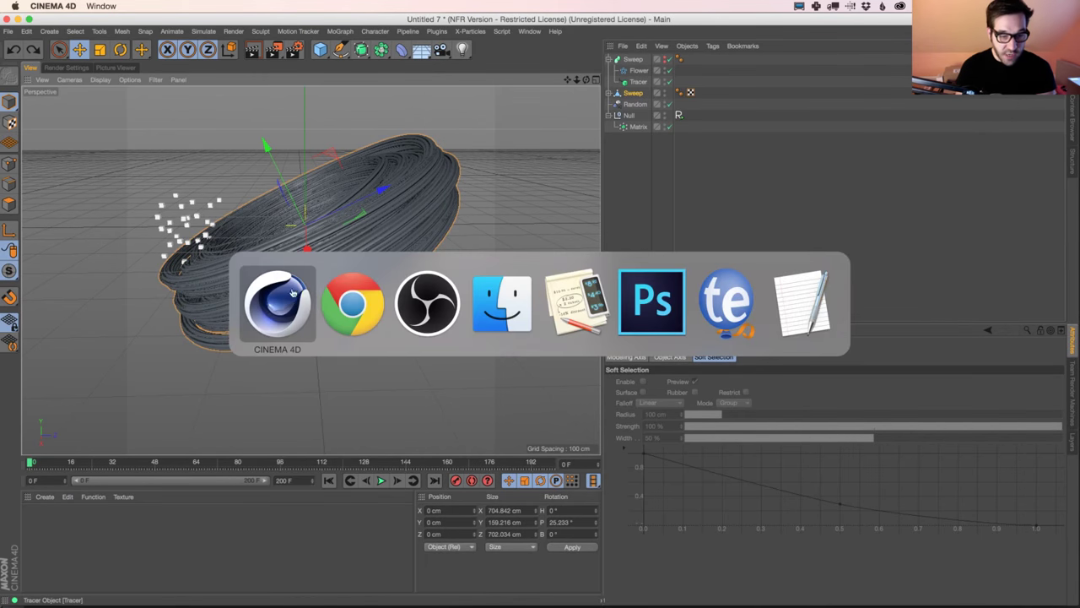
pyautogui.click(601, 27)
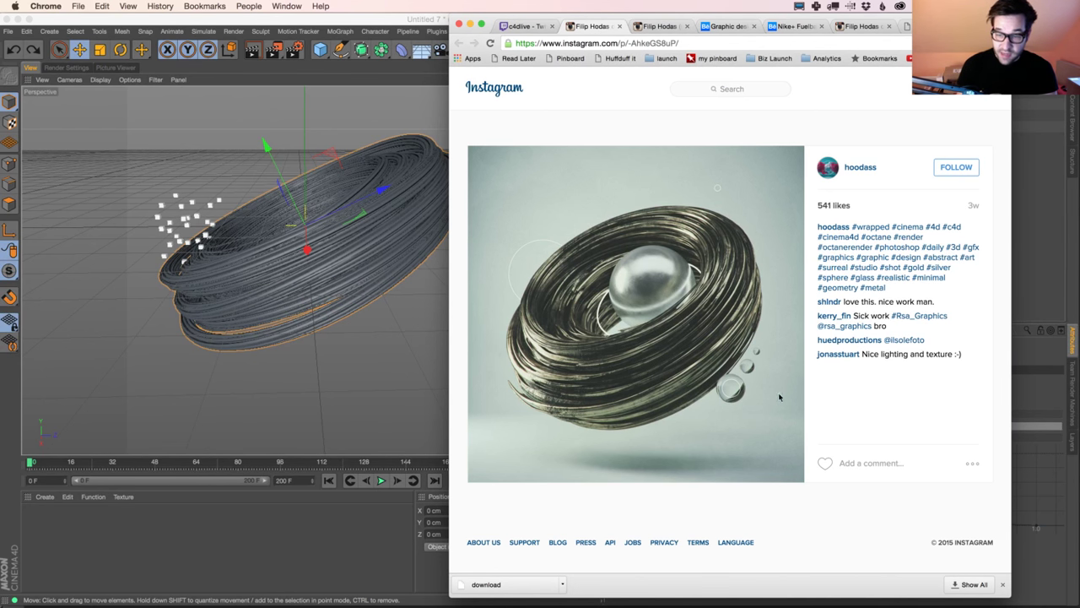
pyautogui.press('super+Tab')
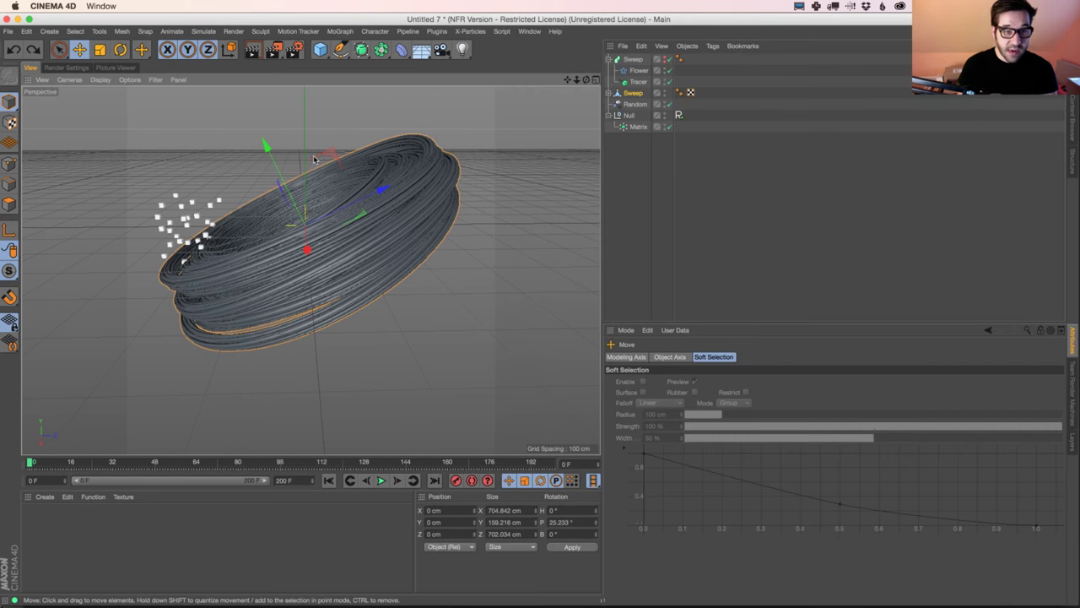
# Add a Sphere primitive at the centre of the wire ring
pyautogui.moveTo(320, 49); pyautogui.dragTo(402, 74)
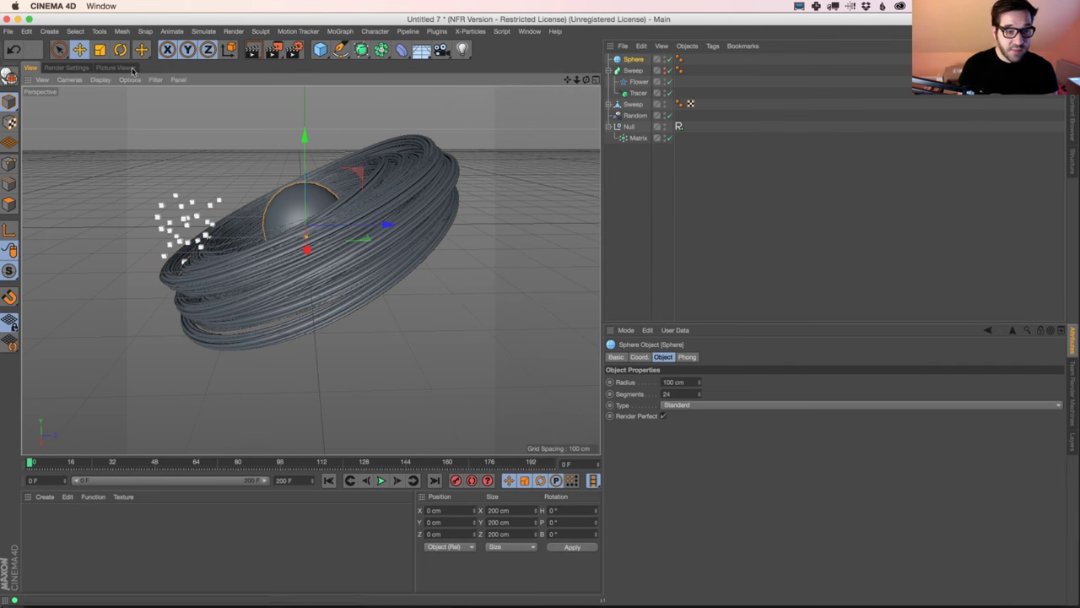
pyautogui.moveTo(363, 263)
pyautogui.keyDown('alt'); pyautogui.mouseDown()
pyautogui.moveTo(410, 278)
pyautogui.moveTo(364, 262)
pyautogui.mouseUp(); pyautogui.keyUp('alt')
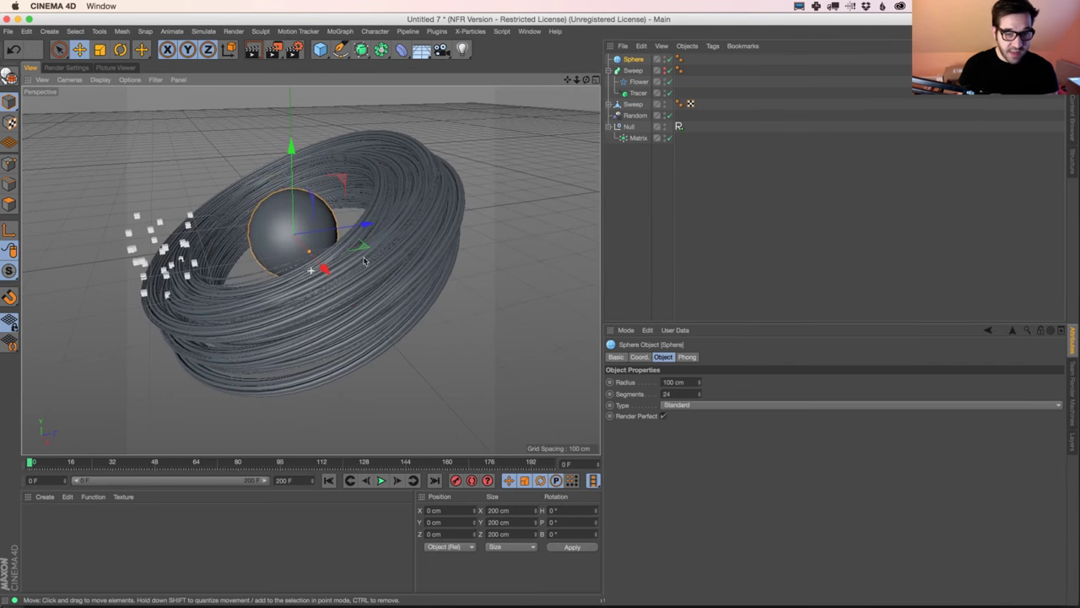
pyautogui.click(320, 51)
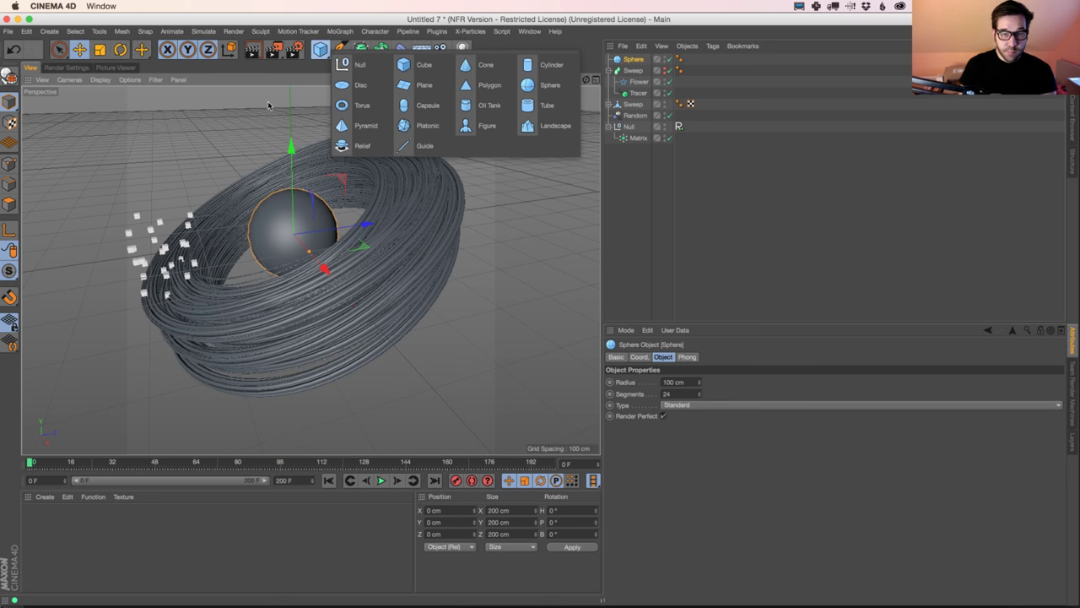
pyautogui.click(339, 51)
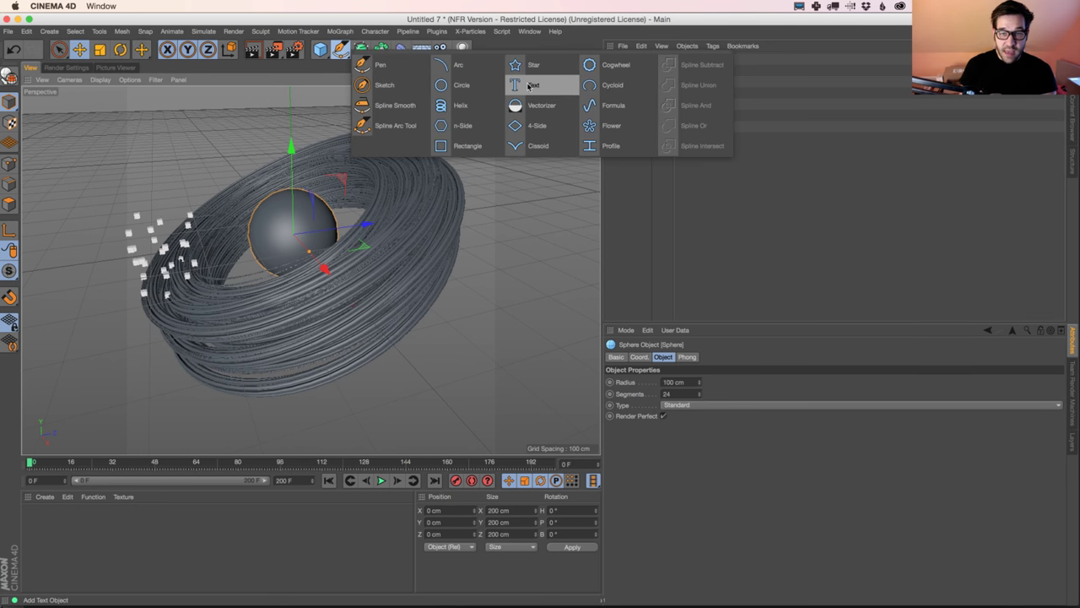
pyautogui.click(454, 88)
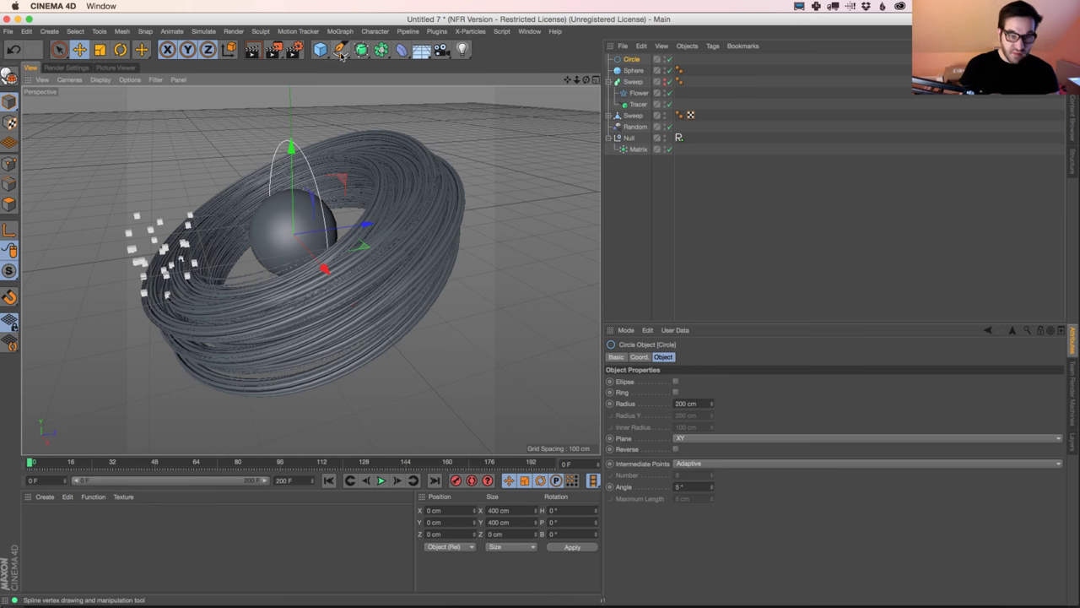
pyautogui.press('super+z')
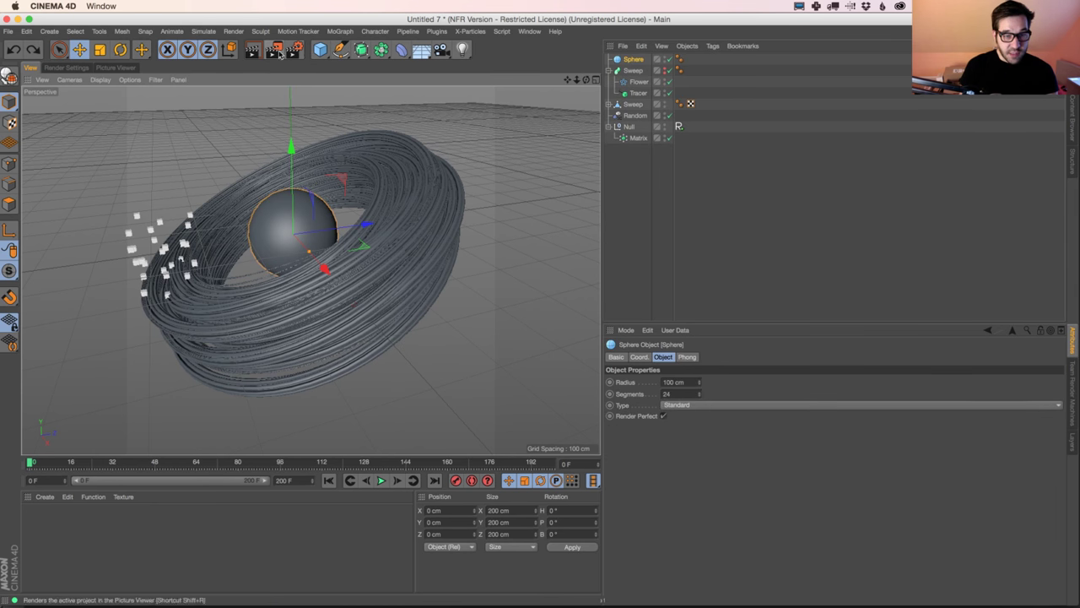
# Add a Torus around the sphere and reshape it into a thin hoop with about 246 cm ring radius and 3 cm pipe radius
pyautogui.click(320, 50)
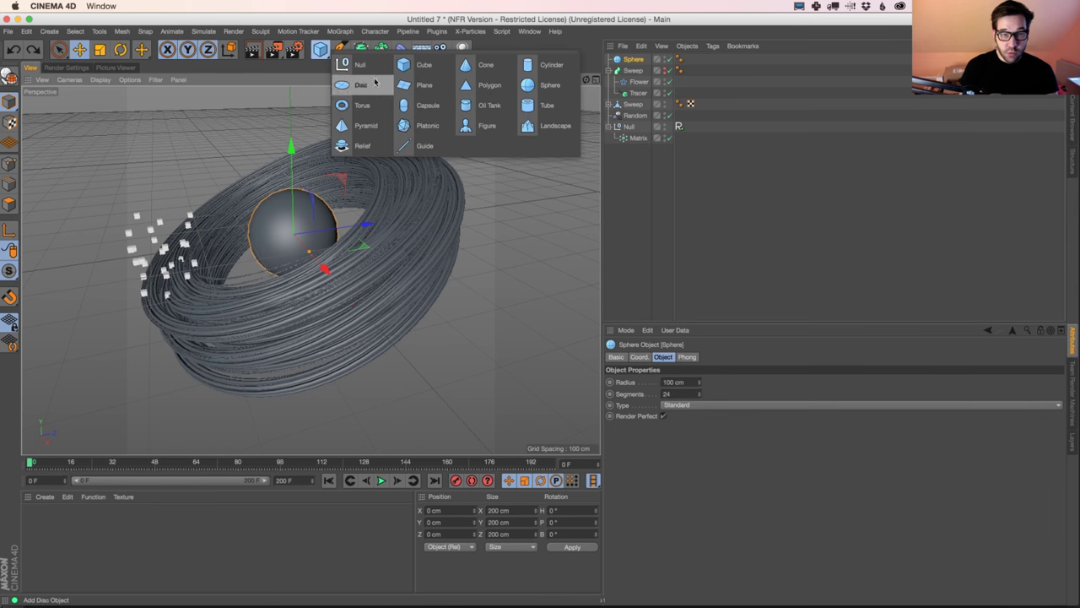
pyautogui.click(362, 105)
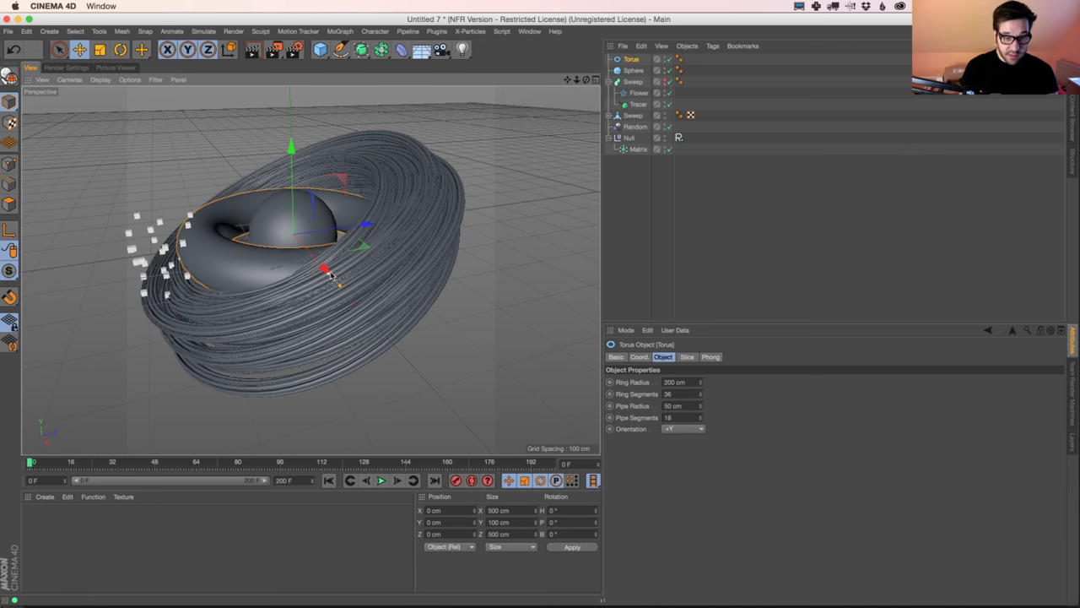
pyautogui.moveTo(331, 275); pyautogui.dragTo(340, 288)
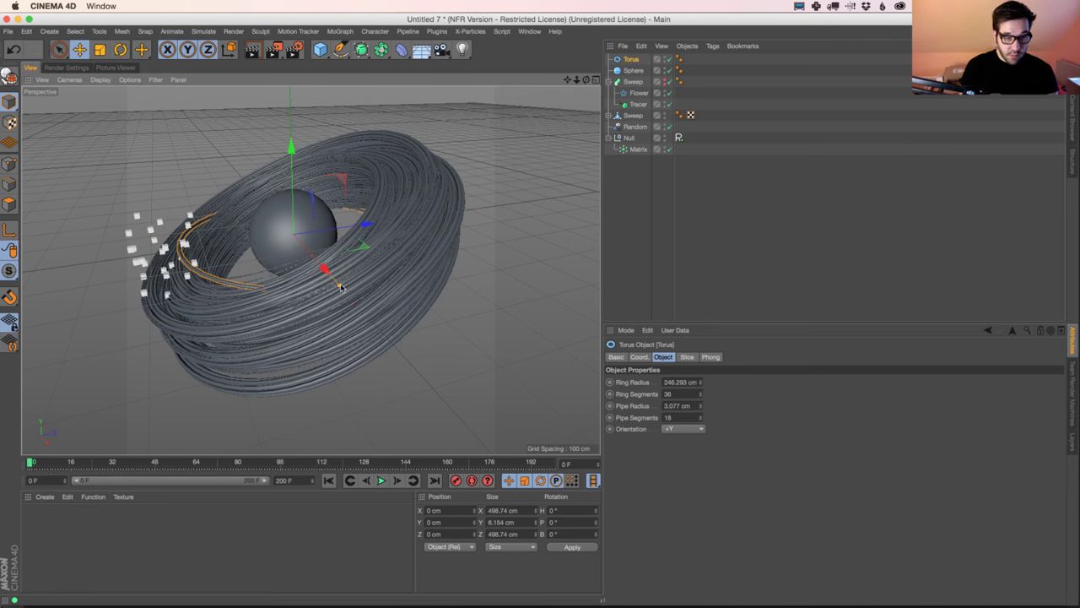
# Create a pure white material with only the Luminance channel enabled and assign it to the Torus
pyautogui.click(44, 496)
pyautogui.click(59, 393)
pyautogui.moveTo(32, 519); pyautogui.dragTo(640, 63)
pyautogui.doubleClick(34, 521)
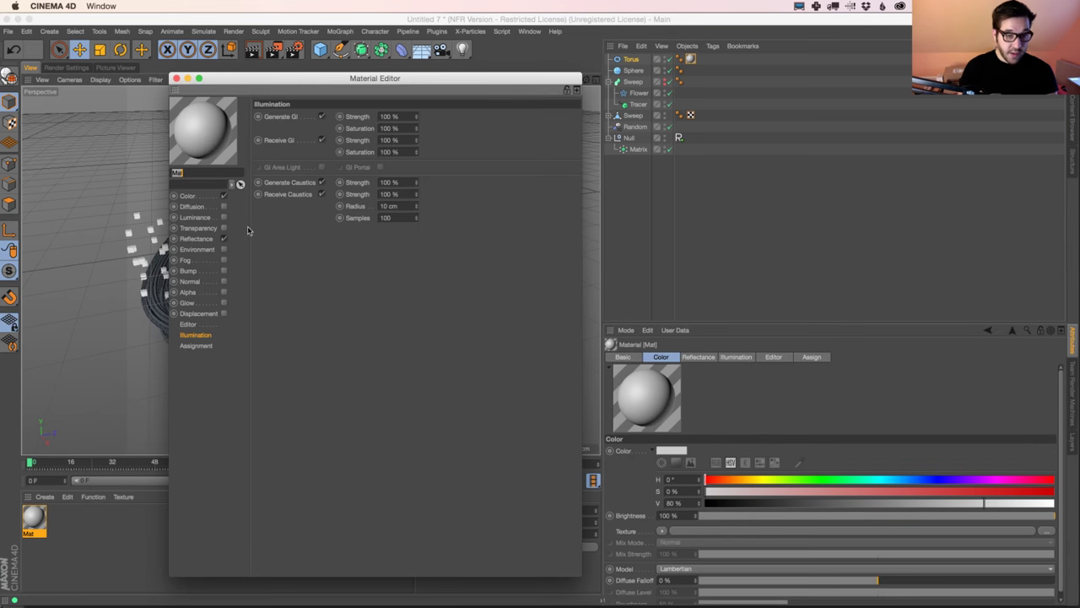
pyautogui.click(224, 217)
pyautogui.click(224, 195)
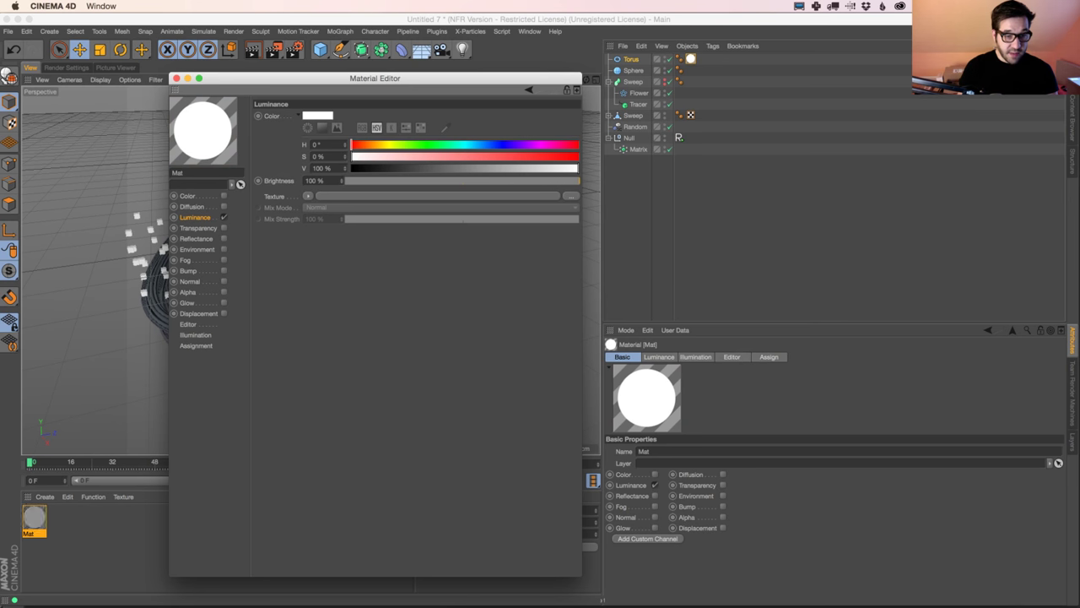
pyautogui.click(176, 77)
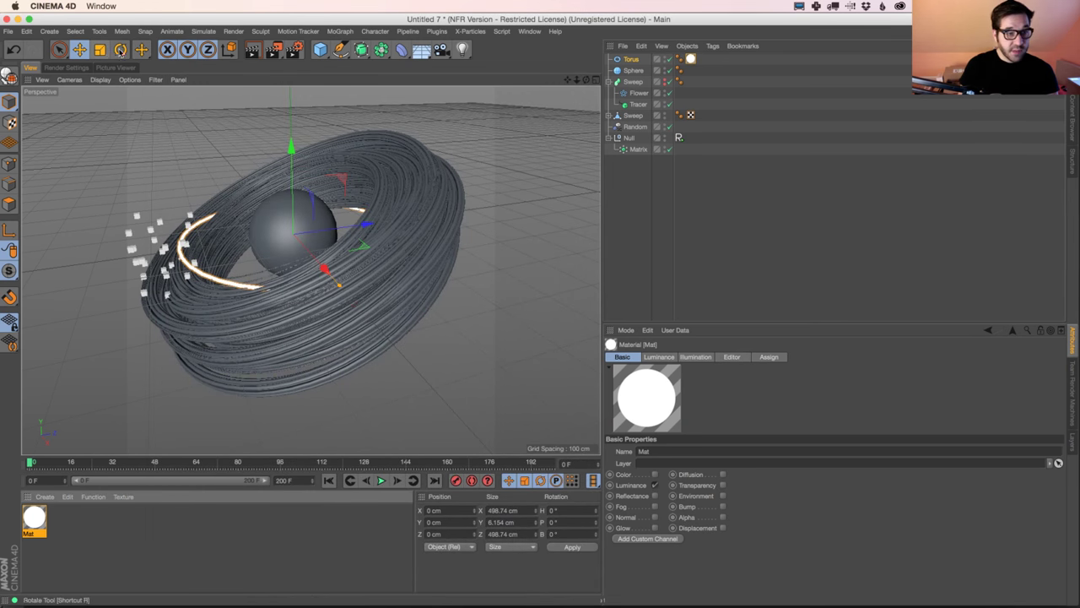
# Rotate the Torus to a 100° bank and scale it uniformly down to about 336 cm across
pyautogui.press('r')
pyautogui.moveTo(328, 245); pyautogui.dragTo(295, 304)
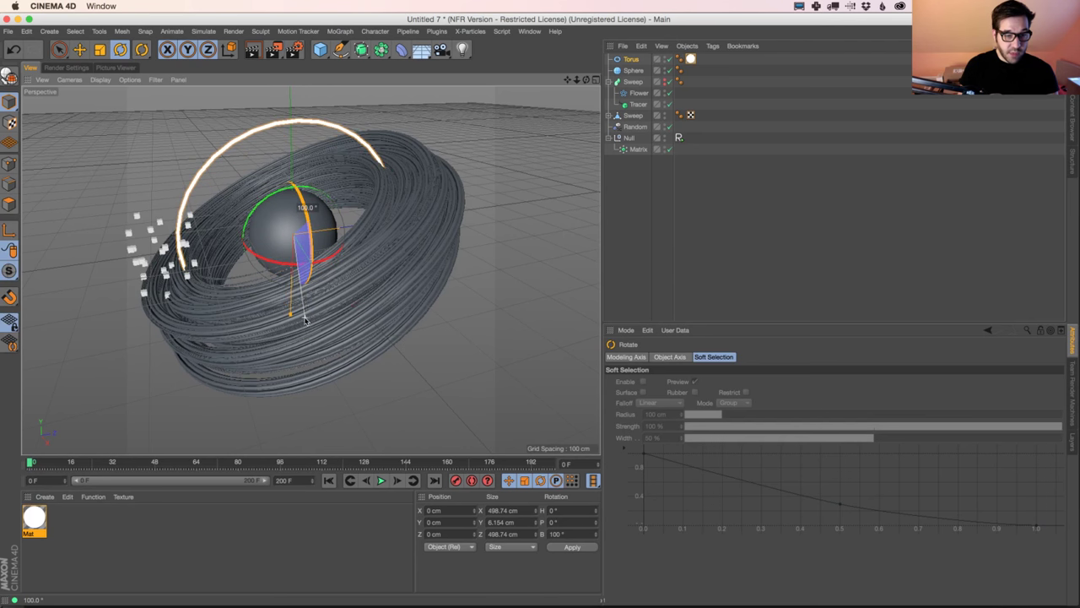
pyautogui.click(631, 59)
pyautogui.moveTo(703, 399); pyautogui.dragTo(705, 345)
pyautogui.click(100, 50)
pyautogui.moveTo(540, 207); pyautogui.dragTo(481, 207)
# Reduce the bank angle of the Torus so the hoop leans around the sphere
pyautogui.press('e')
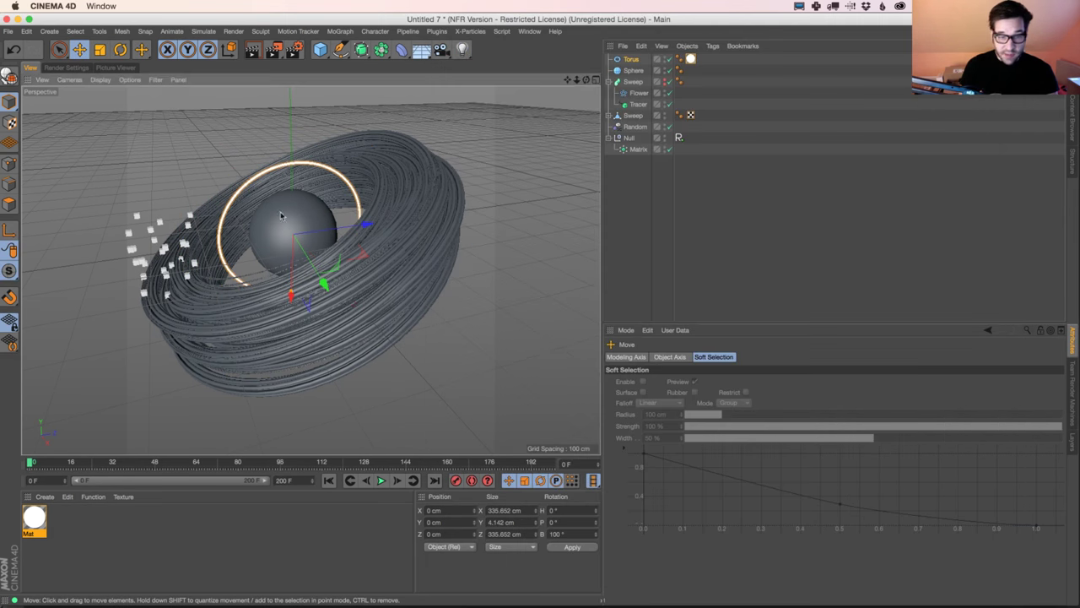
pyautogui.press('r')
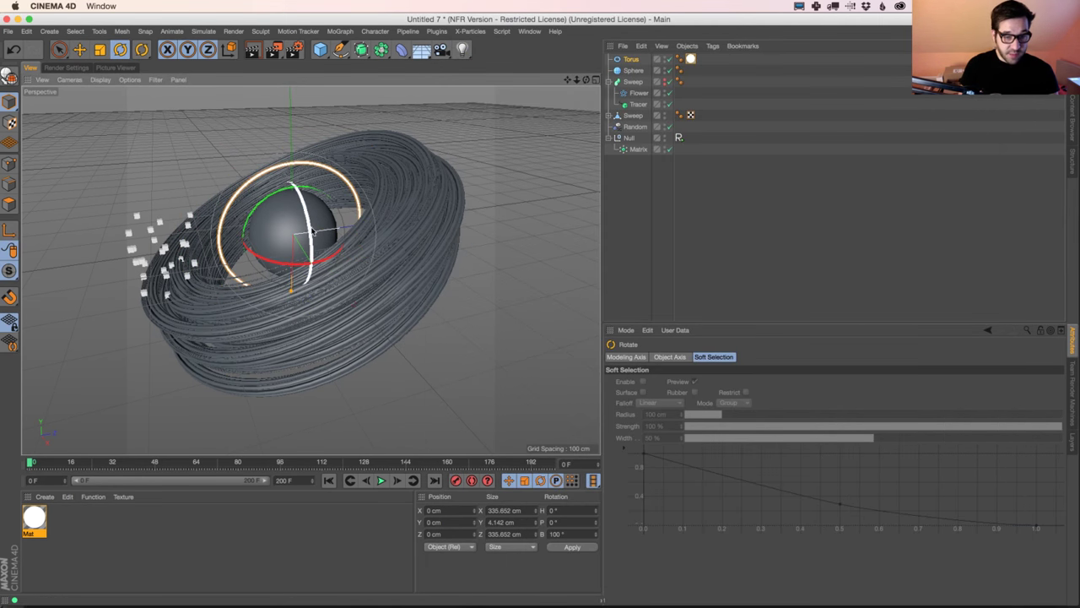
pyautogui.moveTo(355, 202); pyautogui.dragTo(329, 270)
# Switch to Chrome to compare the hoop, sphere and viewing angle with the Instagram reference image, and return to Cinema 4D
pyautogui.press('super+Tab')
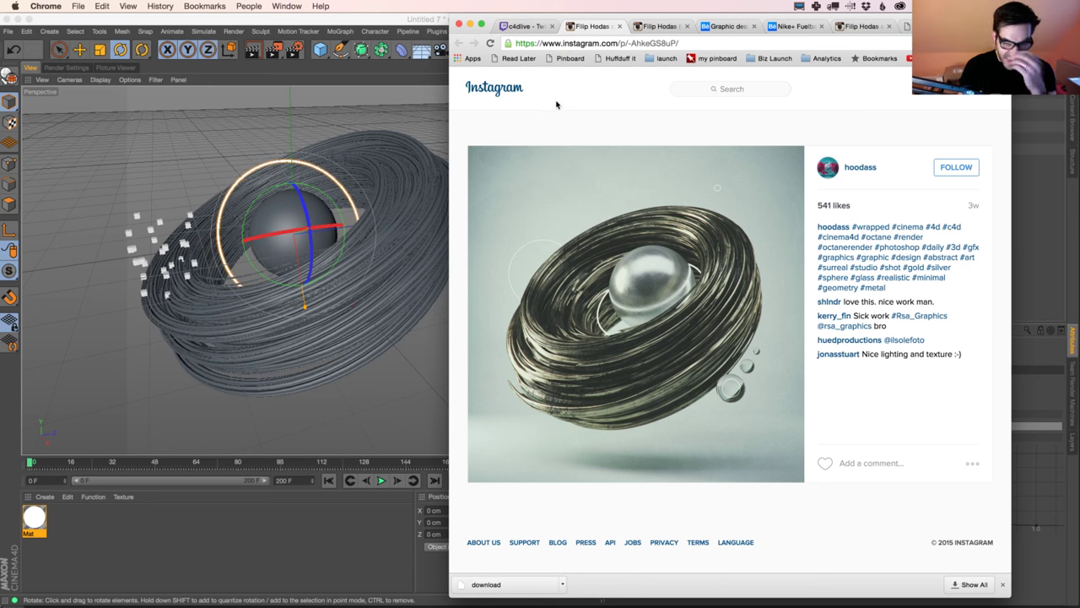
pyautogui.press('super+Tab')
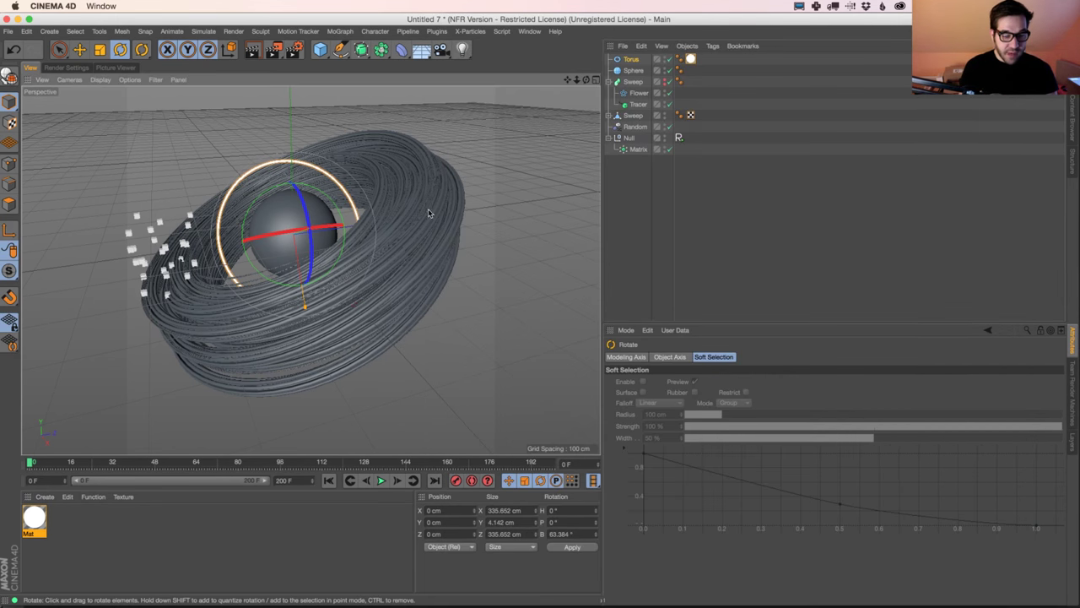
pyautogui.press('super+Tab')
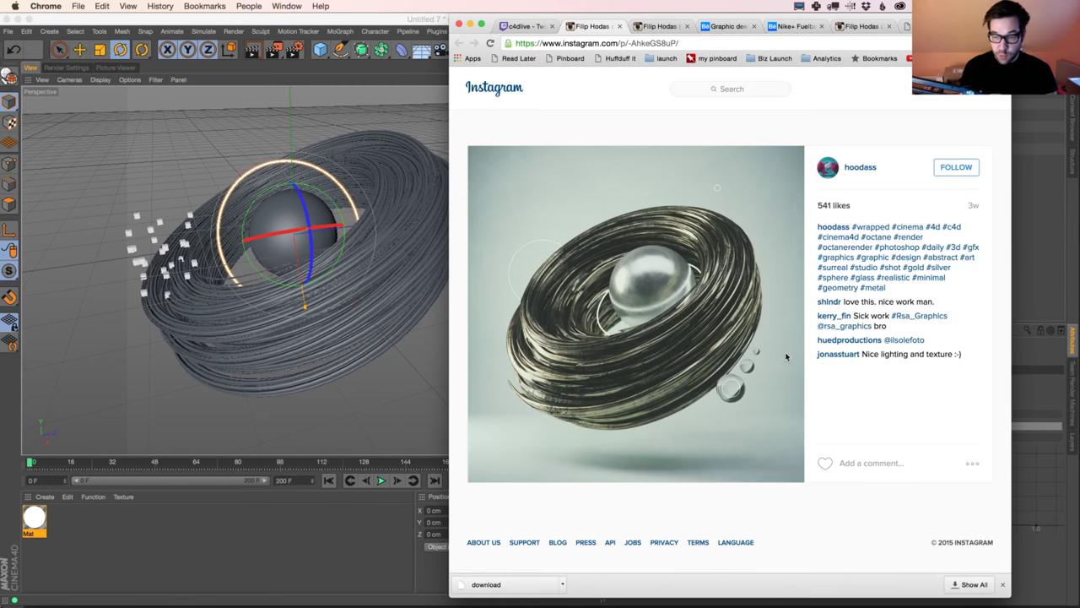
pyautogui.press('super+Tab')
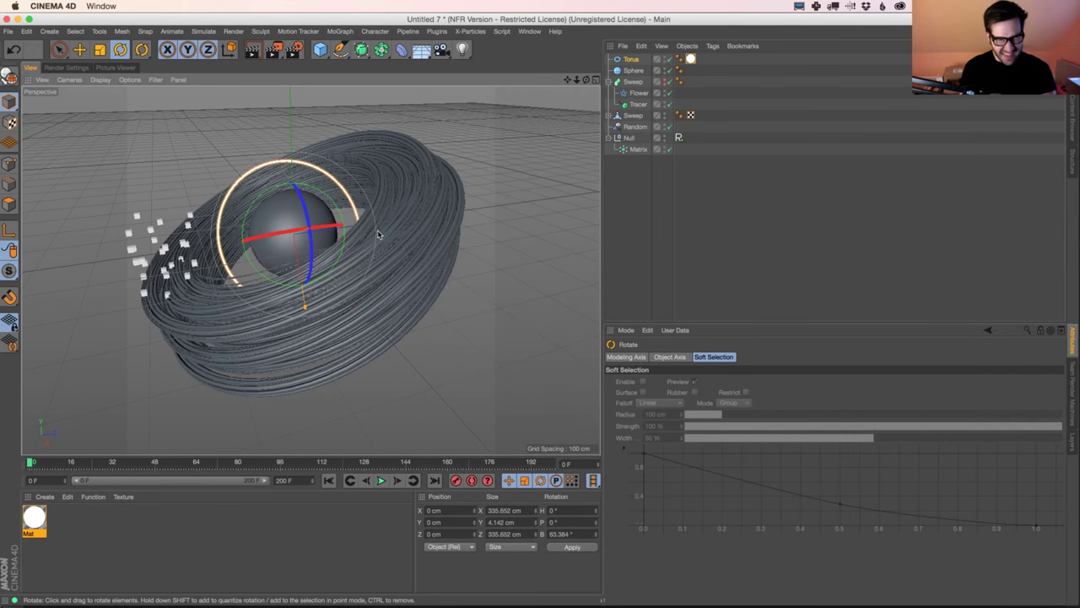
pyautogui.keyDown('alt'); pyautogui.moveTo(376, 253); pyautogui.dragTo(489, 258); pyautogui.keyUp('alt')
pyautogui.press('super+Tab')
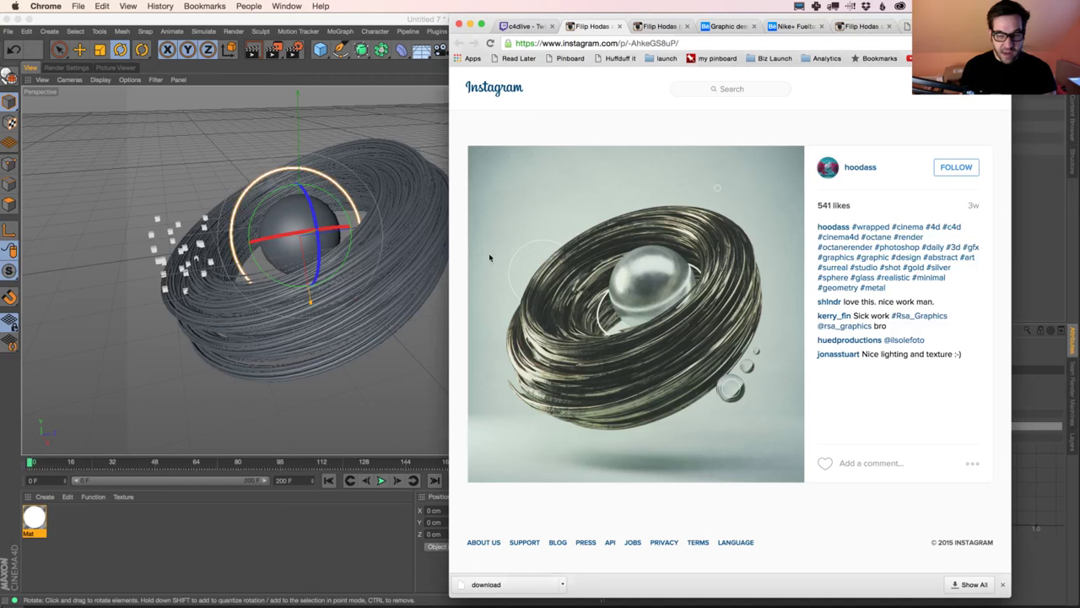
pyautogui.press('super+Tab')
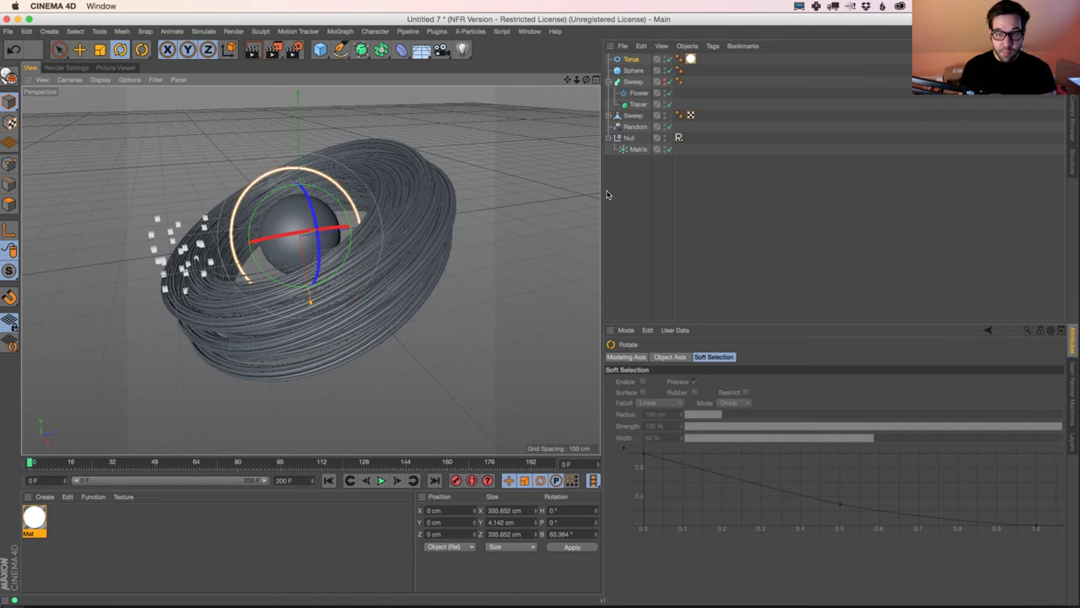
pyautogui.press('super+Tab')
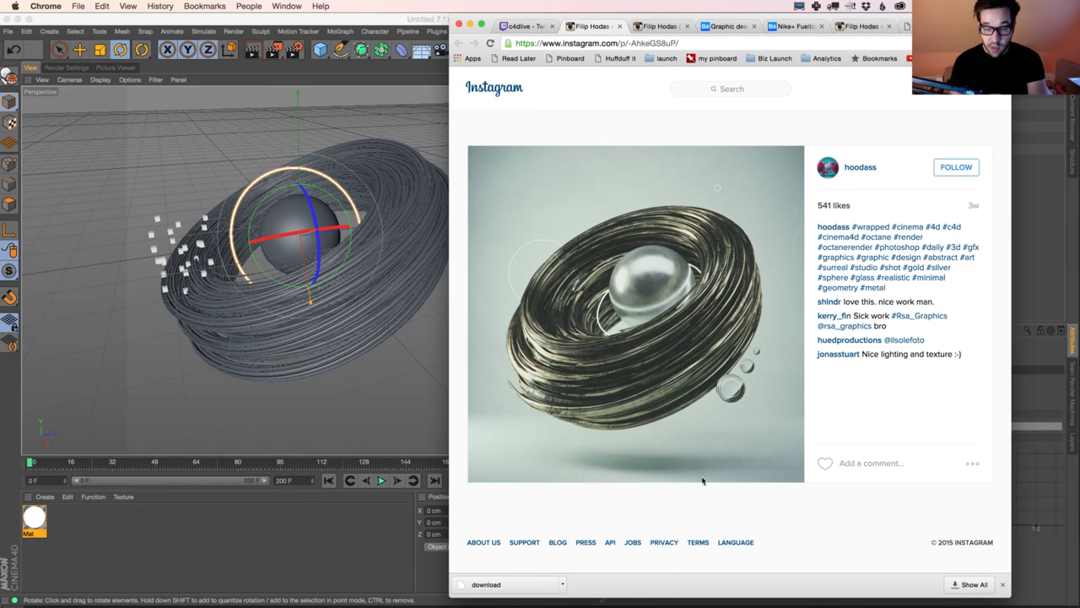
pyautogui.click(349, 29)
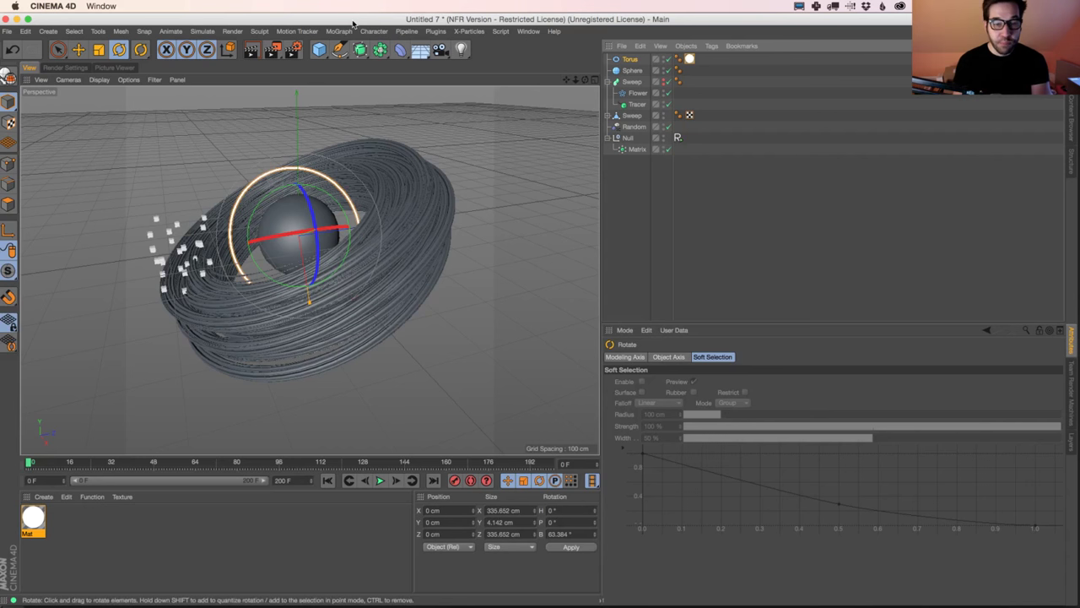
# Load StudioS.c4d from the _Studios preset folder and lower the studio backdrop to about -210 cm in Y
pyautogui.click(1070, 113)
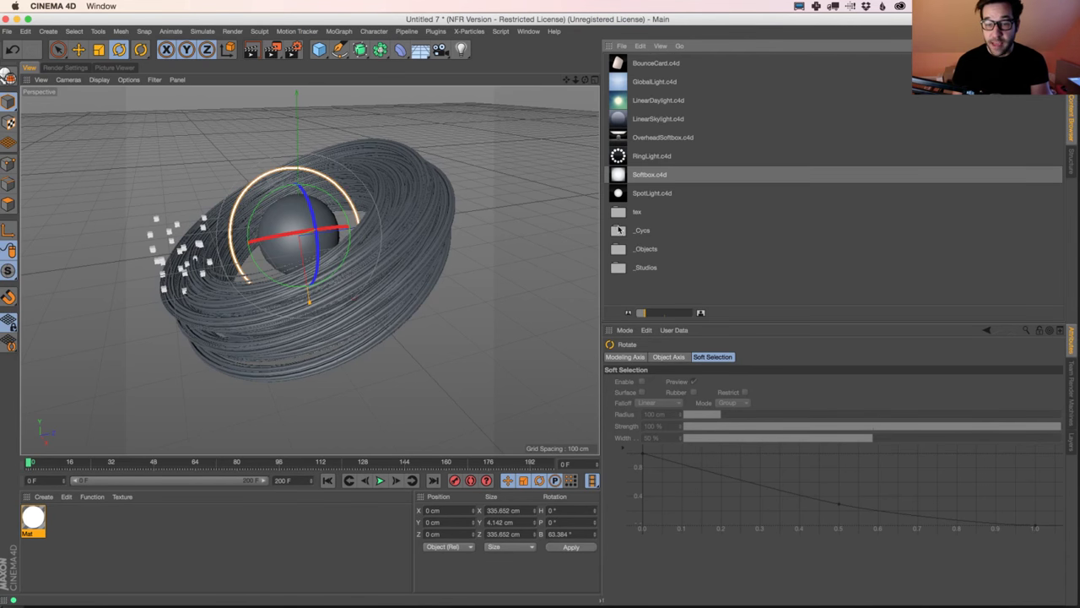
pyautogui.doubleClick(621, 248)
pyautogui.moveTo(621, 110); pyautogui.dragTo(379, 265)
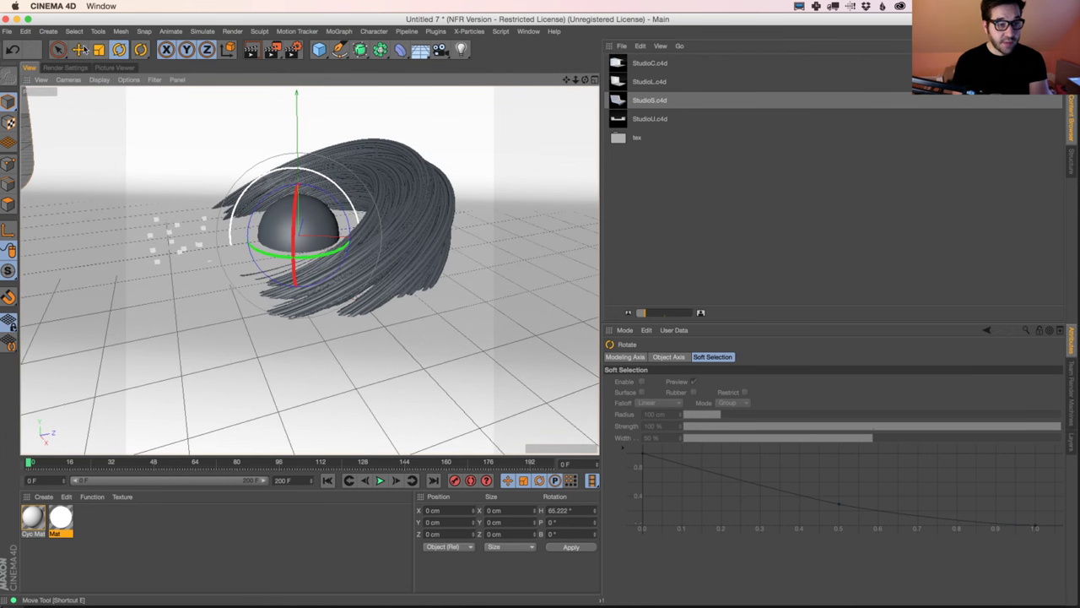
pyautogui.press('e')
pyautogui.moveTo(296, 173); pyautogui.dragTo(878, 30)
pyautogui.press('t')
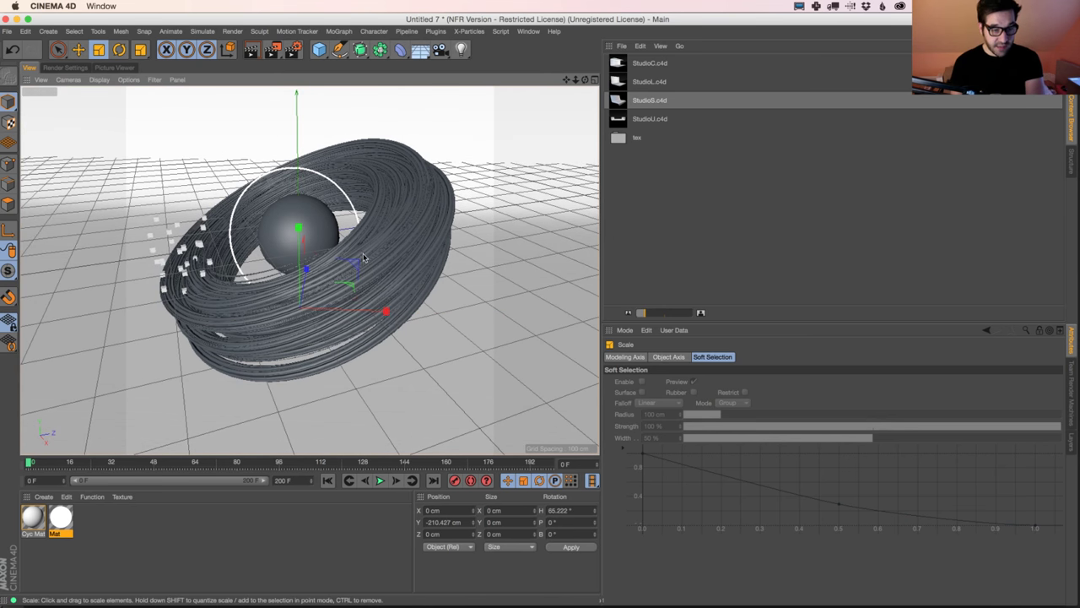
# Add a Camera with a 60 mm focal length and reframe the wire ring through it
pyautogui.click(440, 49)
pyautogui.hotkey('shift', 'F1')
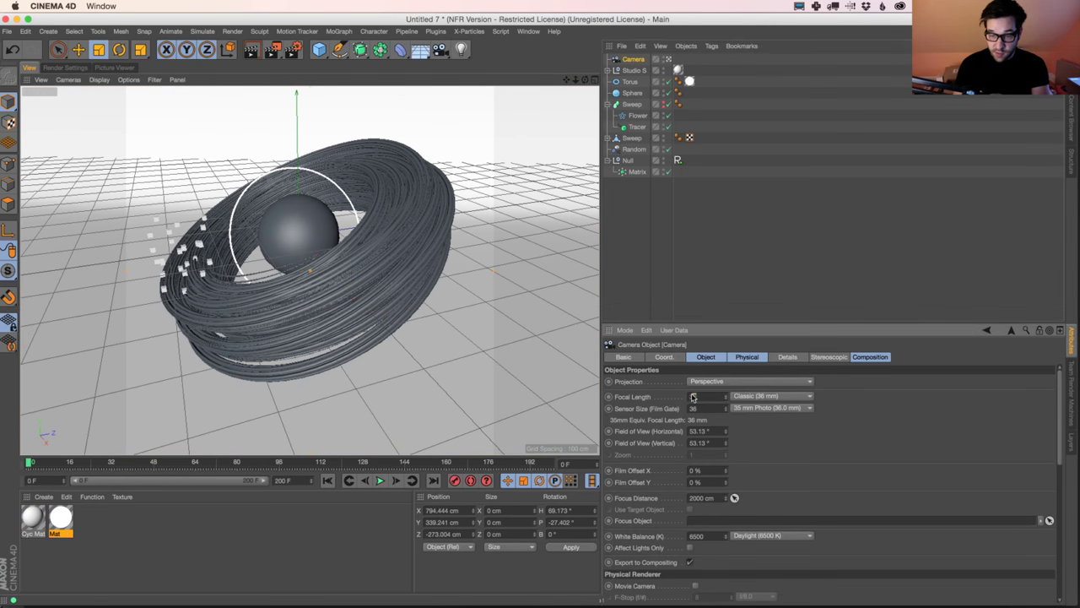
pyautogui.write('60')
pyautogui.press('Return')
pyautogui.scroll(-5, 351, 261)
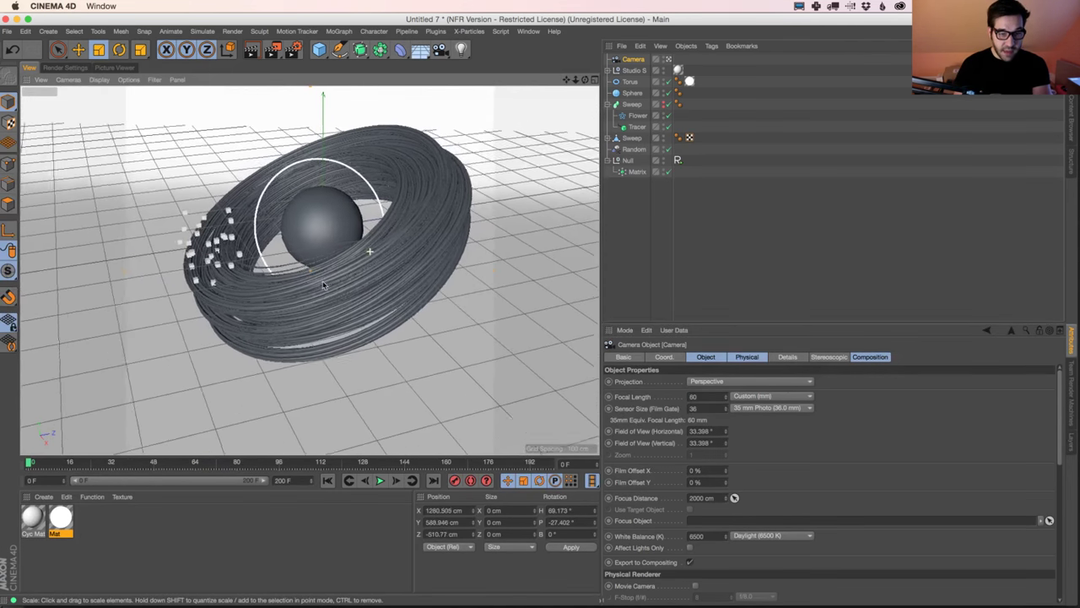
pyautogui.keyDown('alt'); pyautogui.moveTo(323, 285); pyautogui.dragTo(261, 382); pyautogui.keyUp('alt')
# Create a new default material and assign it to the polygon copy of the Sweep
pyautogui.rightClick(30, 506)
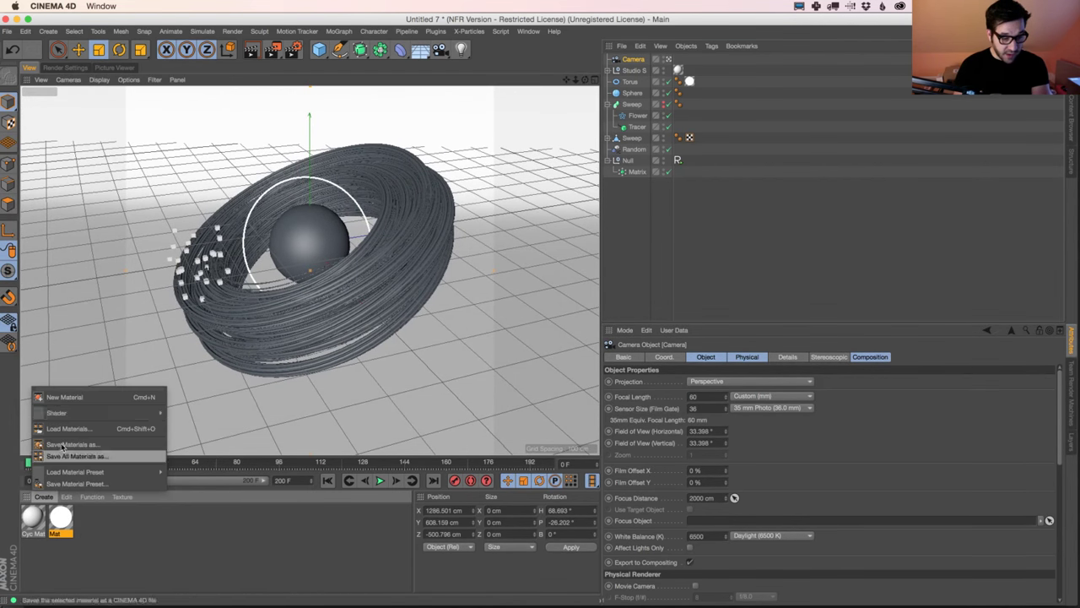
pyautogui.click(51, 393)
pyautogui.moveTo(32, 516); pyautogui.dragTo(638, 139)
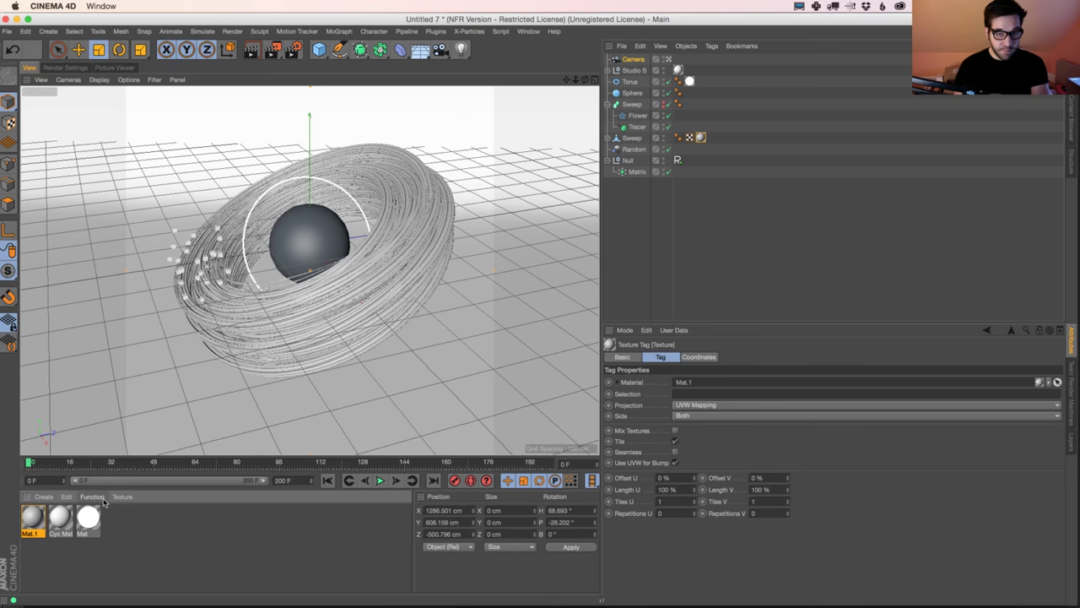
# Add two Softbox.c4d preset lights and set the X rotation of the newest one to -12°
pyautogui.click(1072, 127)
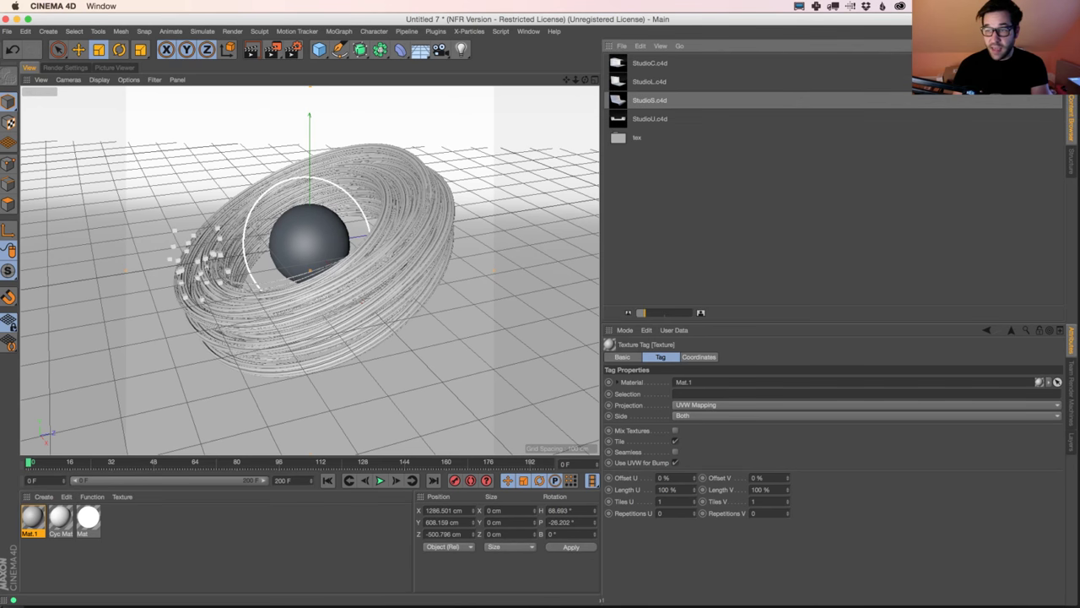
pyautogui.doubleClick(649, 174)
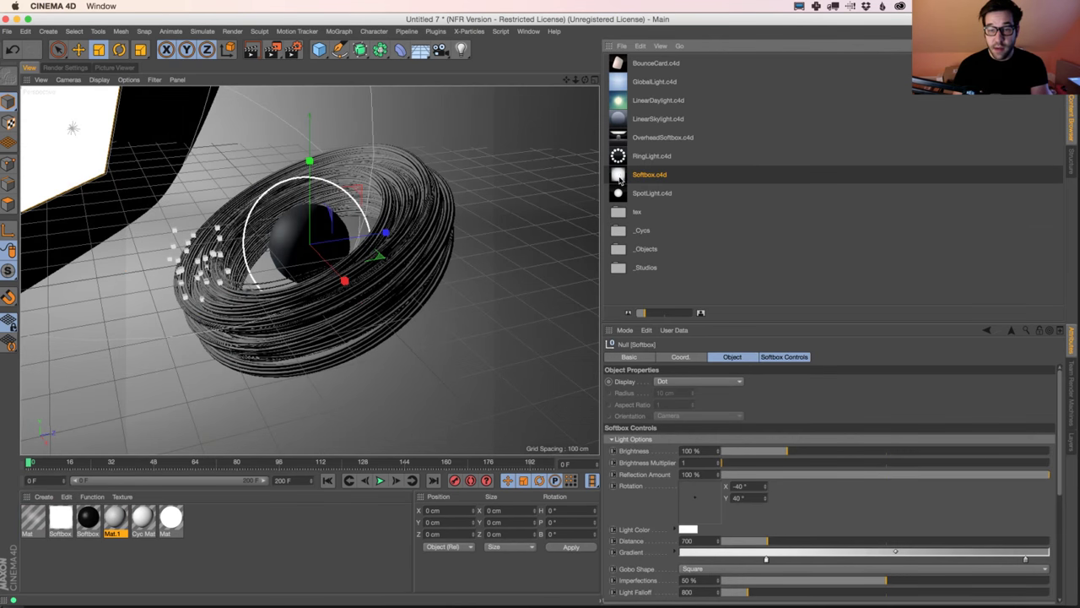
pyautogui.click(1073, 71)
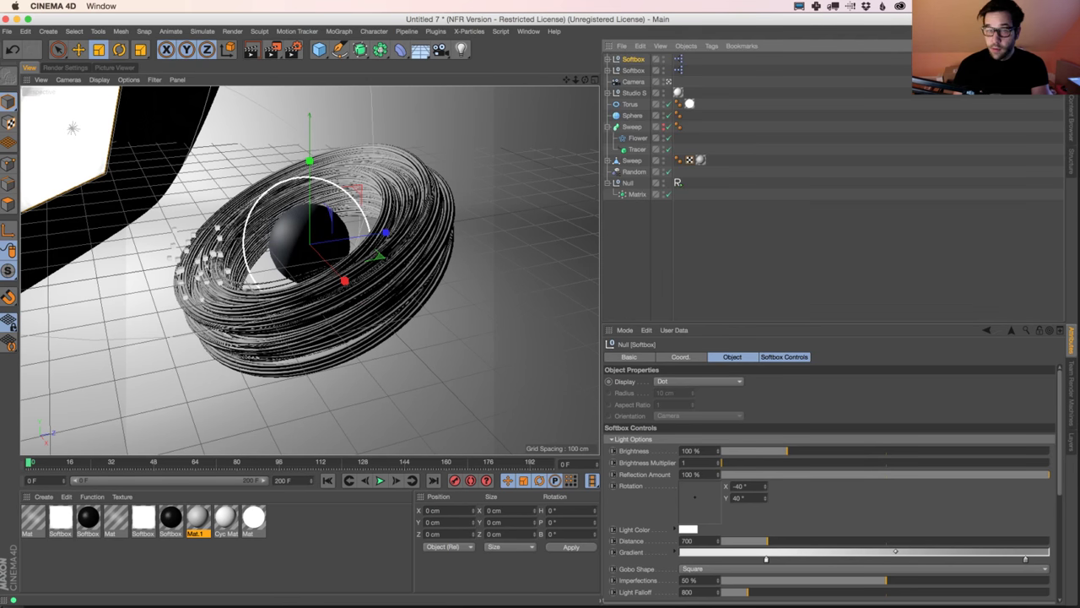
pyautogui.keyDown('alt'); pyautogui.moveTo(346, 270); pyautogui.dragTo(472, 252); pyautogui.keyUp('alt')
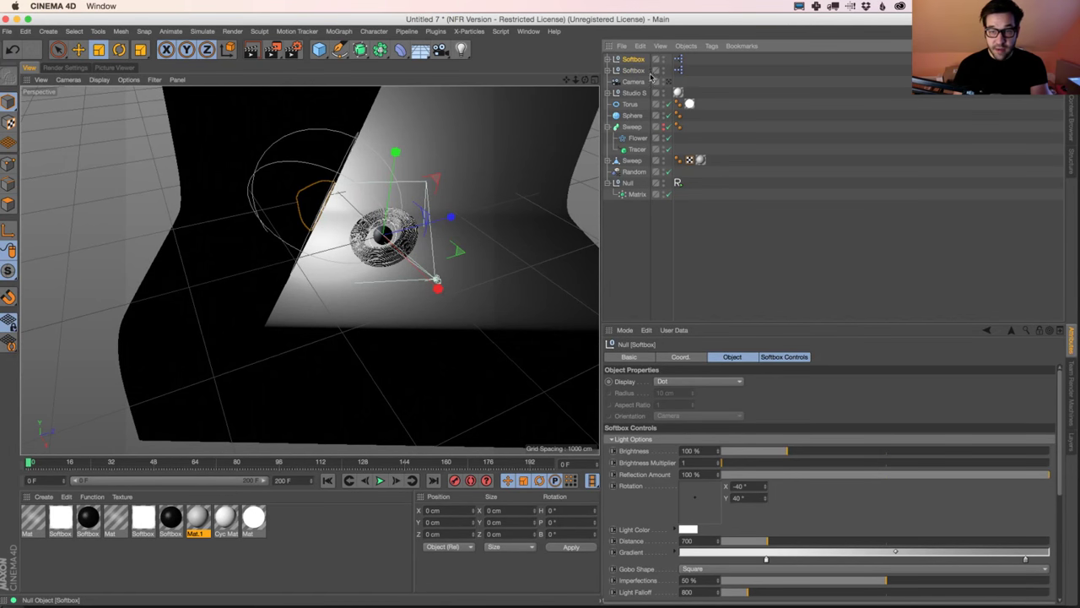
pyautogui.moveTo(765, 488); pyautogui.dragTo(790, 331)
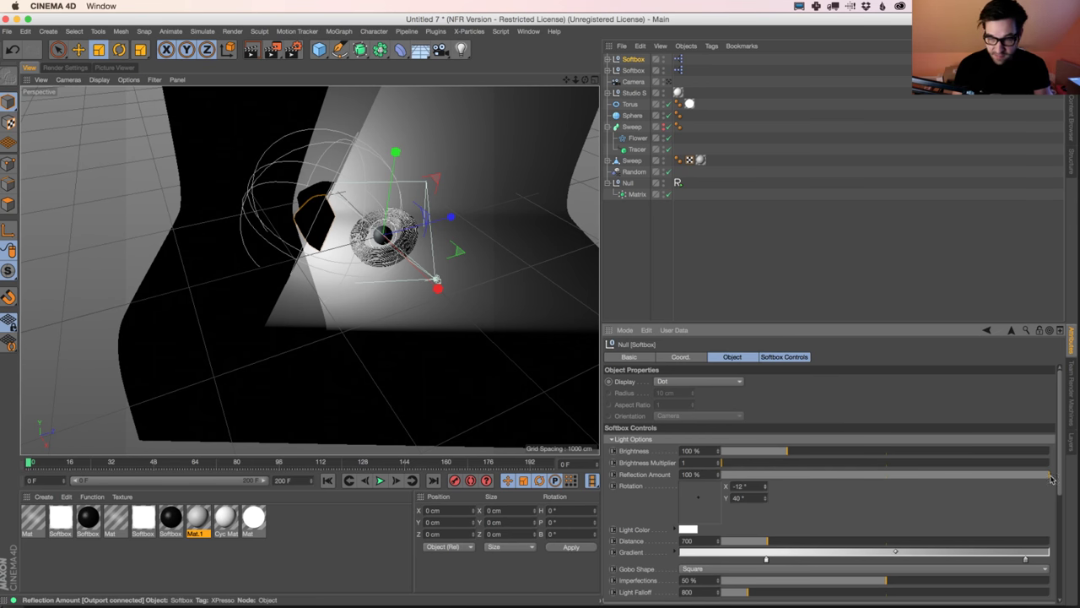
# Set the newest Softbox's overall scale to 167 % and its distance to 1132
pyautogui.scroll(-5, 817, 518)
pyautogui.moveTo(851, 493); pyautogui.dragTo(895, 492)
pyautogui.moveTo(767, 415); pyautogui.dragTo(799, 417)
pyautogui.press('super+z')
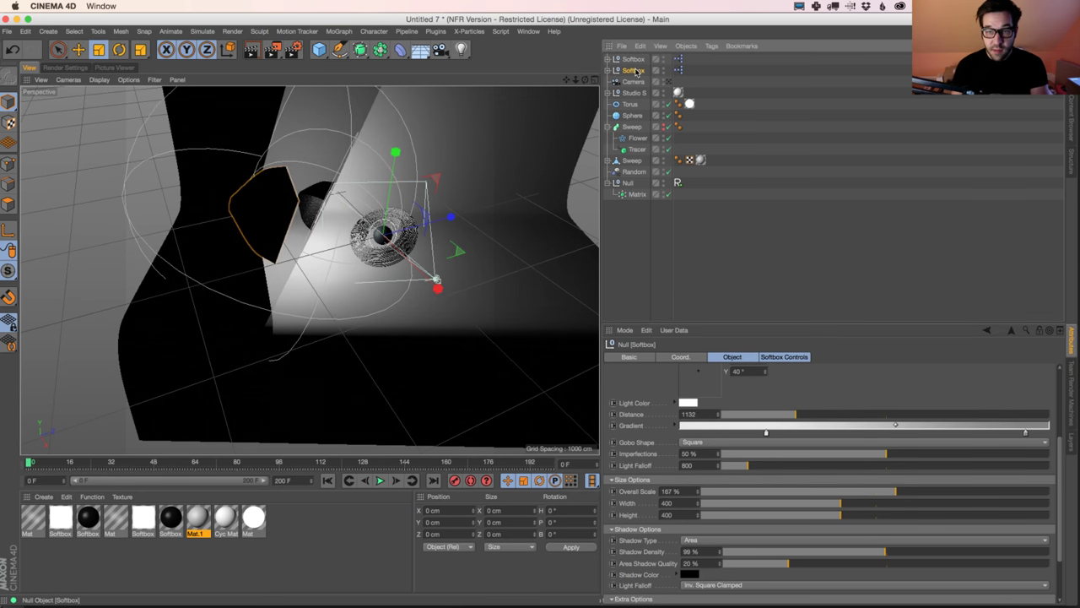
# Rotate the other Softbox to X 132° and Y 40.8° so it lights from the opposite side, and set its width to 221
pyautogui.press('super+z')
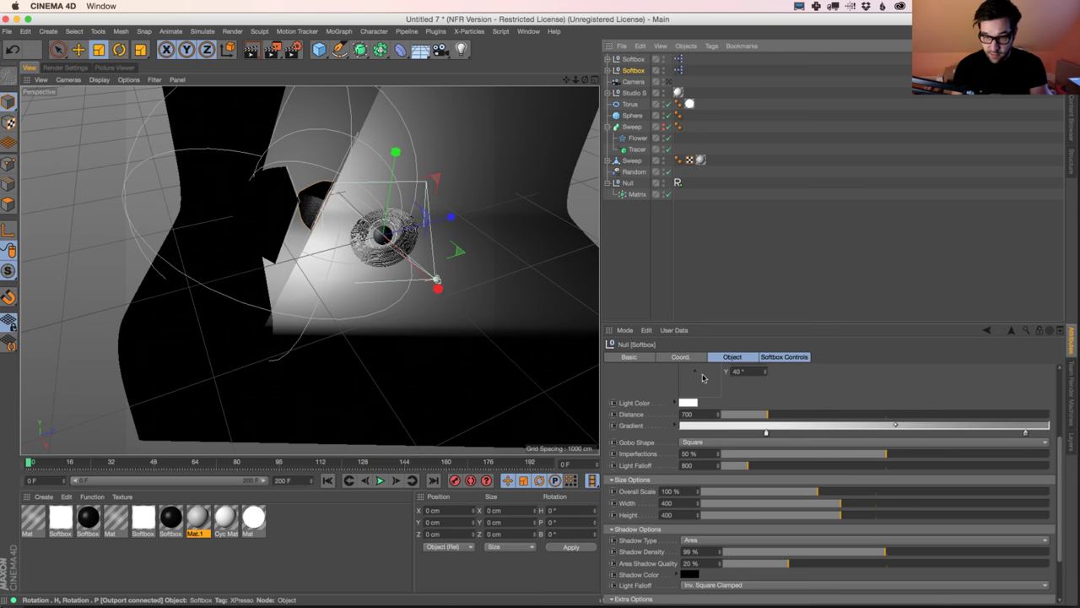
pyautogui.moveTo(764, 371); pyautogui.dragTo(715, 373)
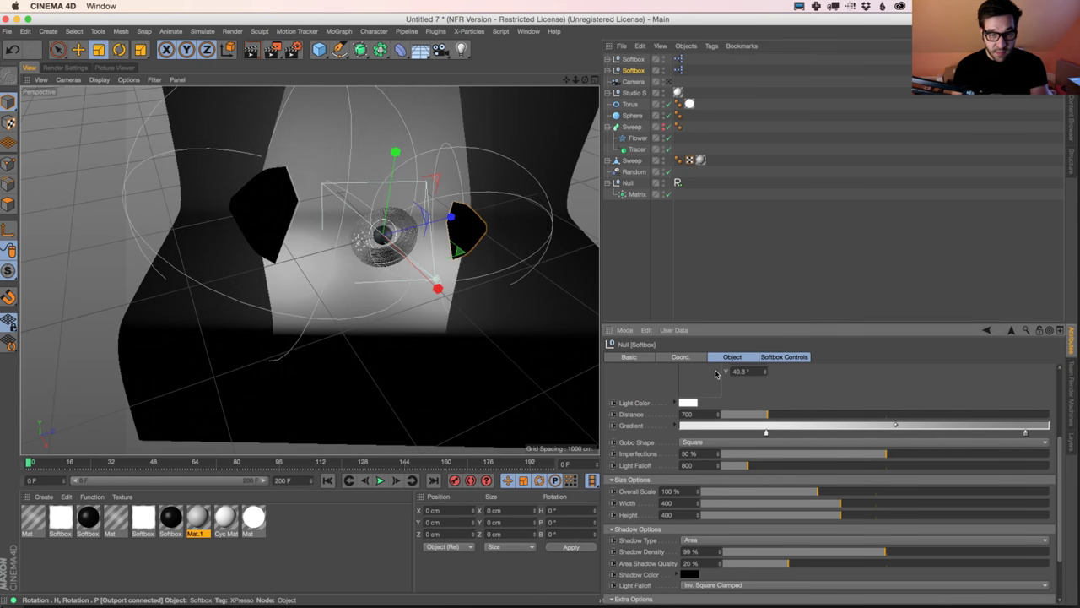
pyautogui.scroll(-3, 825, 440)
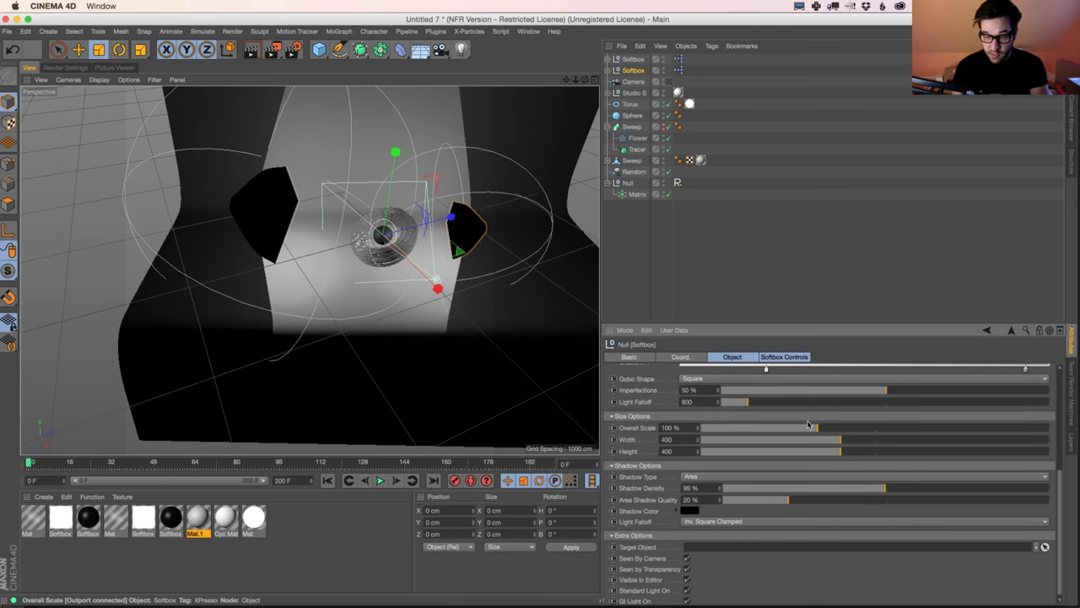
pyautogui.moveTo(825, 439); pyautogui.dragTo(777, 441)
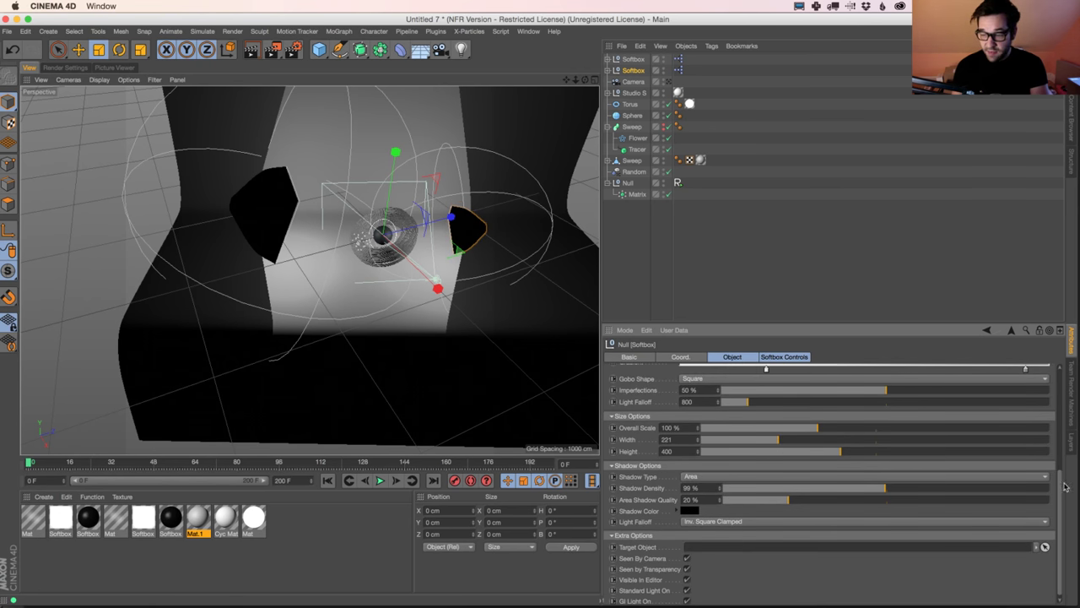
# Give the Softbox with width 221 a pale orange light color with a hue of 29°
pyautogui.moveTo(1062, 486); pyautogui.dragTo(1061, 372)
pyautogui.click(688, 521)
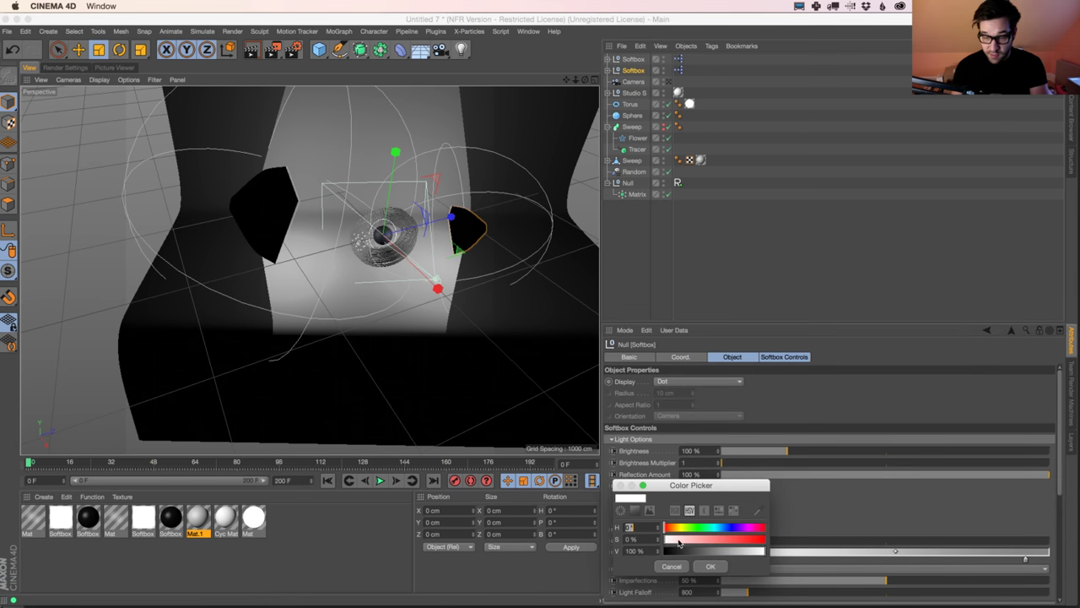
pyautogui.moveTo(671, 533); pyautogui.dragTo(692, 545)
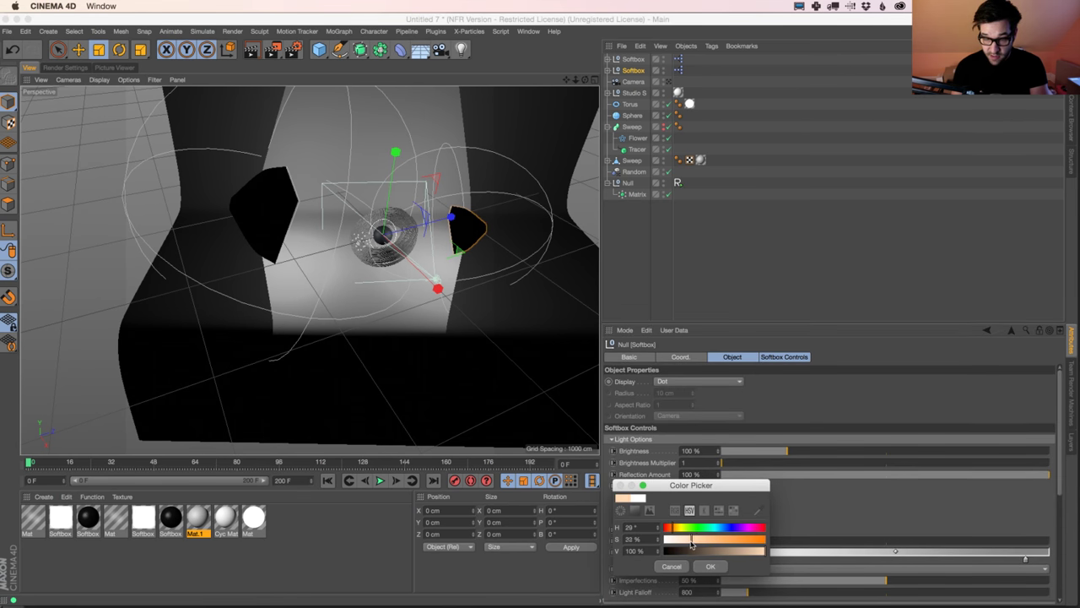
pyautogui.click(711, 567)
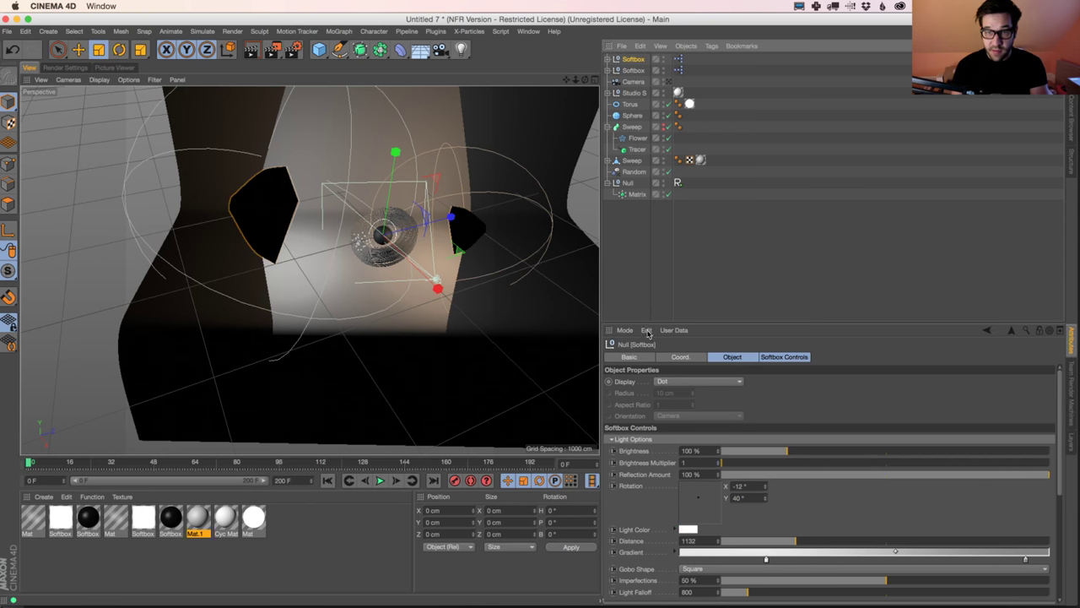
# Give the larger Softbox at distance 1132 a pale blue light color
pyautogui.click(682, 530)
pyautogui.click(714, 529)
pyautogui.moveTo(713, 541); pyautogui.dragTo(687, 545)
pyautogui.click(704, 568)
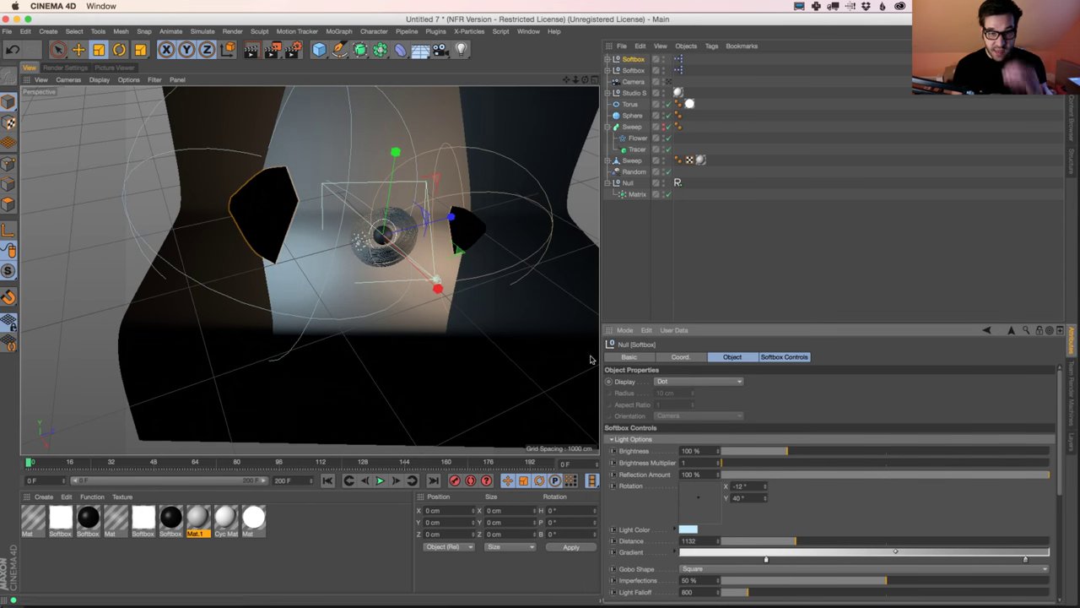
# Look through the Camera, and open the TopCoat plugin docked between the object list and the attributes
pyautogui.click(670, 81)
pyautogui.click(670, 81)
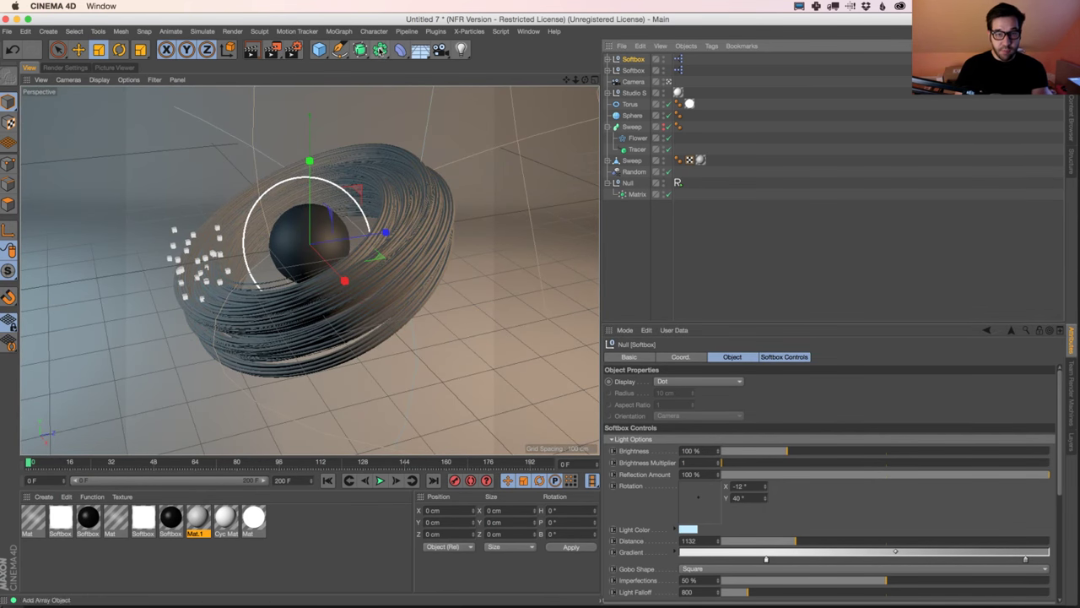
pyautogui.click(408, 31)
pyautogui.click(460, 100)
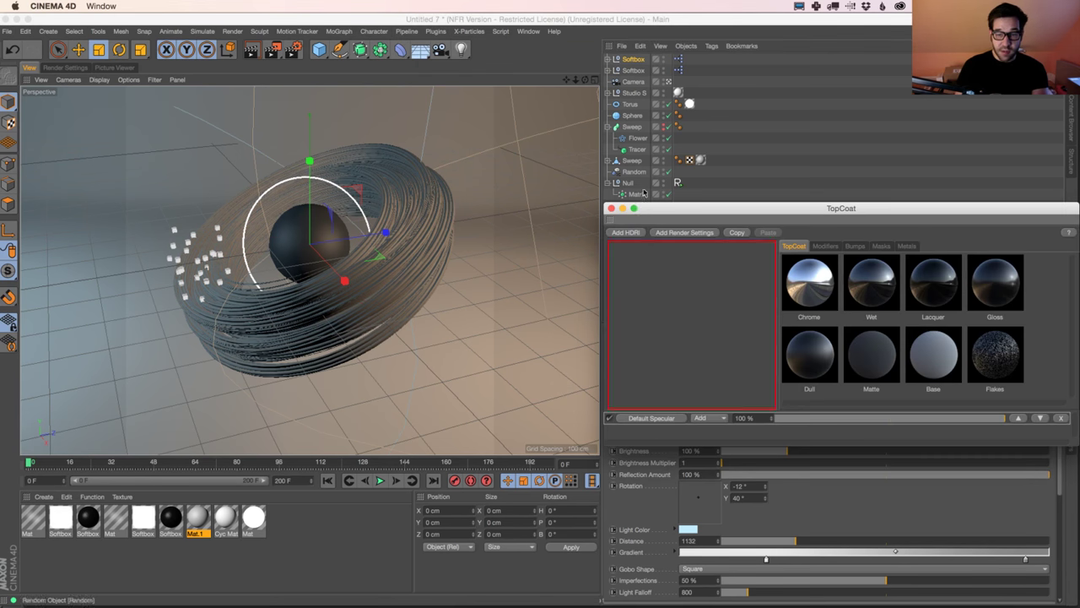
pyautogui.moveTo(670, 207); pyautogui.dragTo(697, 327)
# Start an Interactive Render Region in the viewport and resize it to enclose the whole wire ring
pyautogui.moveTo(268, 49); pyautogui.dragTo(337, 378)
pyautogui.moveTo(456, 178); pyautogui.dragTo(491, 87)
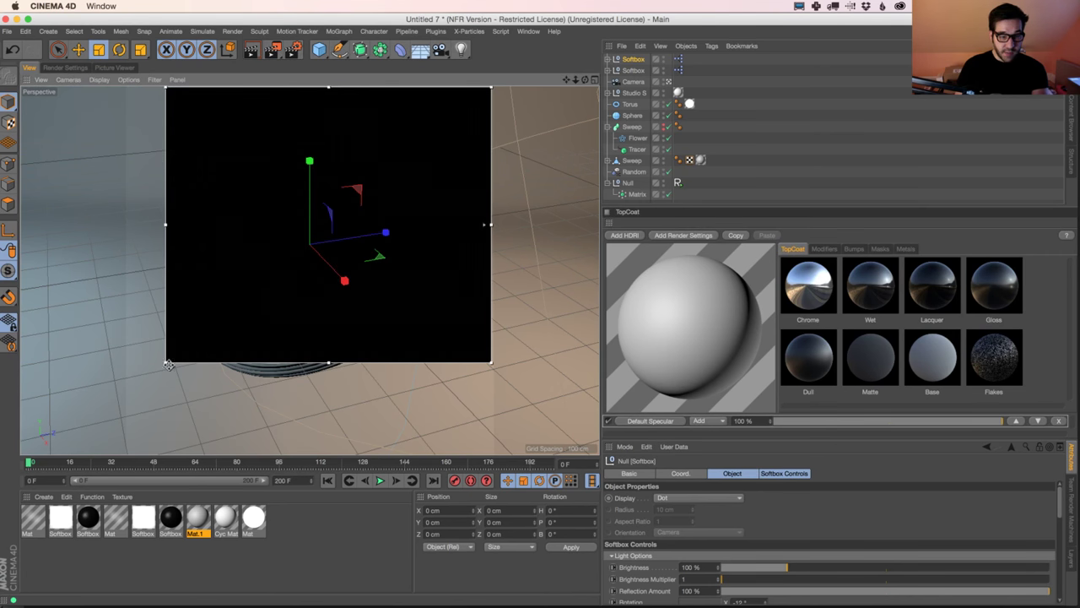
pyautogui.moveTo(167, 363); pyautogui.dragTo(130, 451)
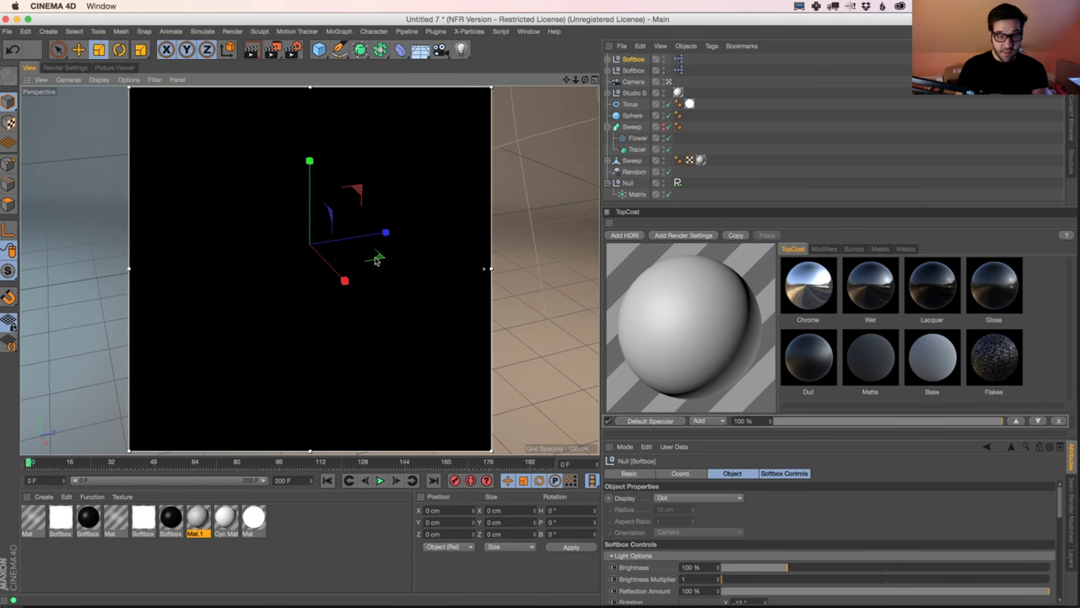
# Save the scene as HoodassScene1.c4d in the Twitch folder
pyautogui.press('super+s')
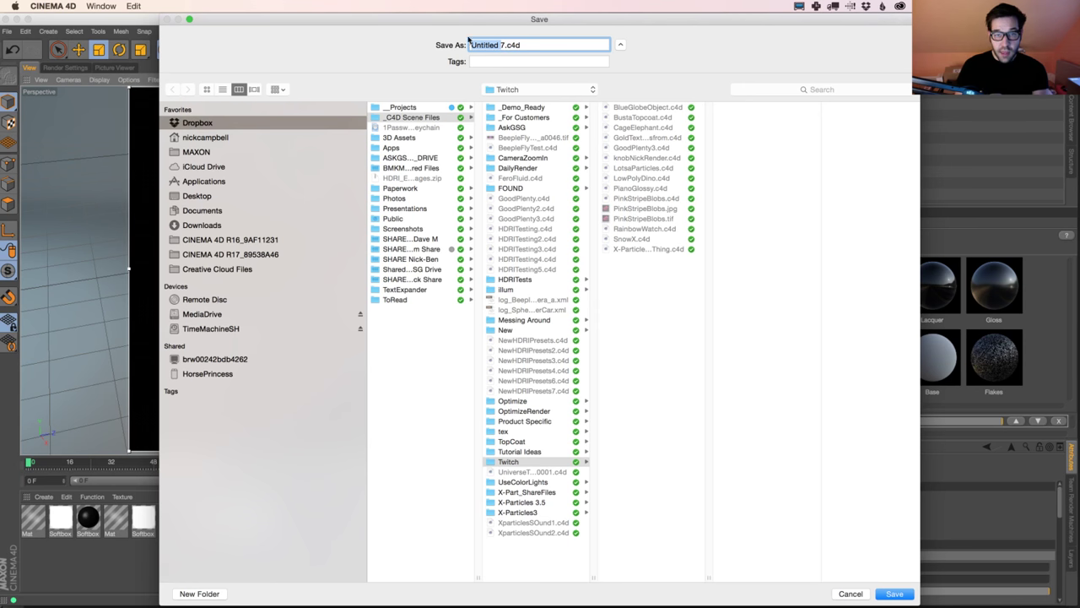
pyautogui.press('super+Tab')
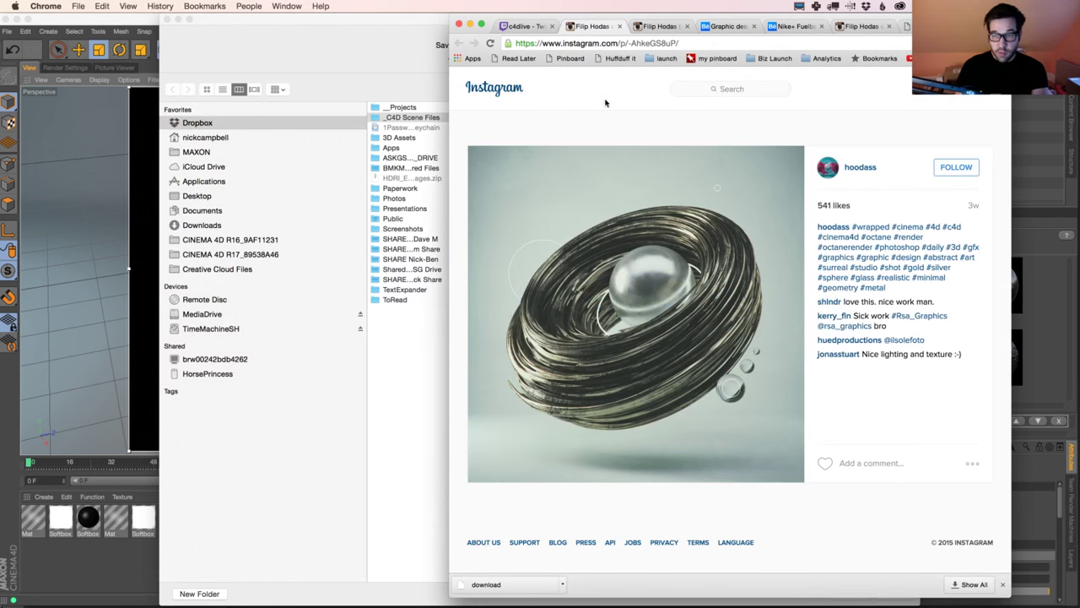
pyautogui.press('super+Tab')
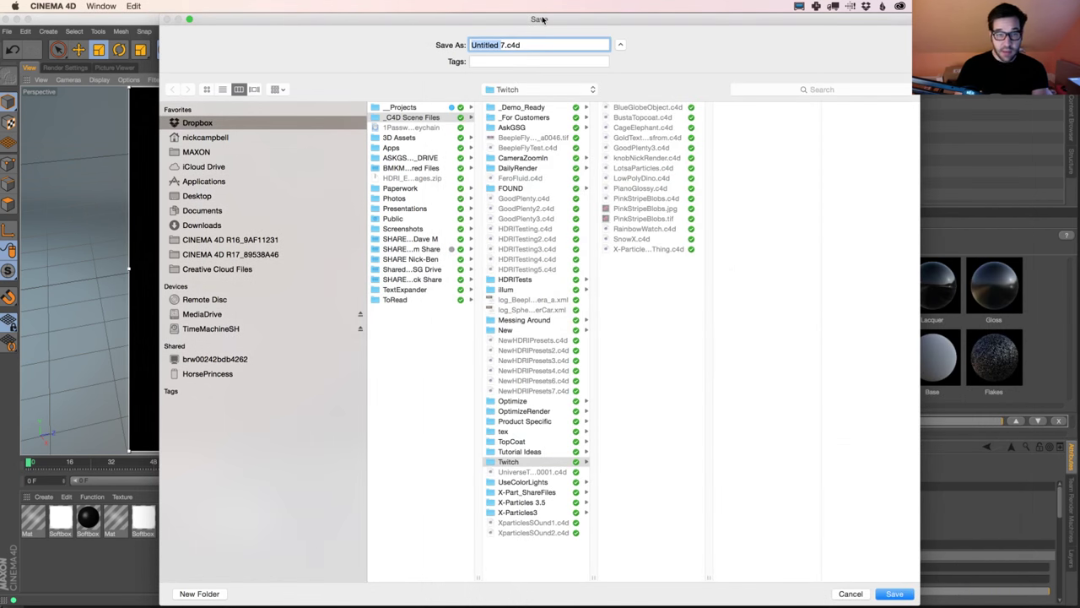
pyautogui.write('Hoodass')
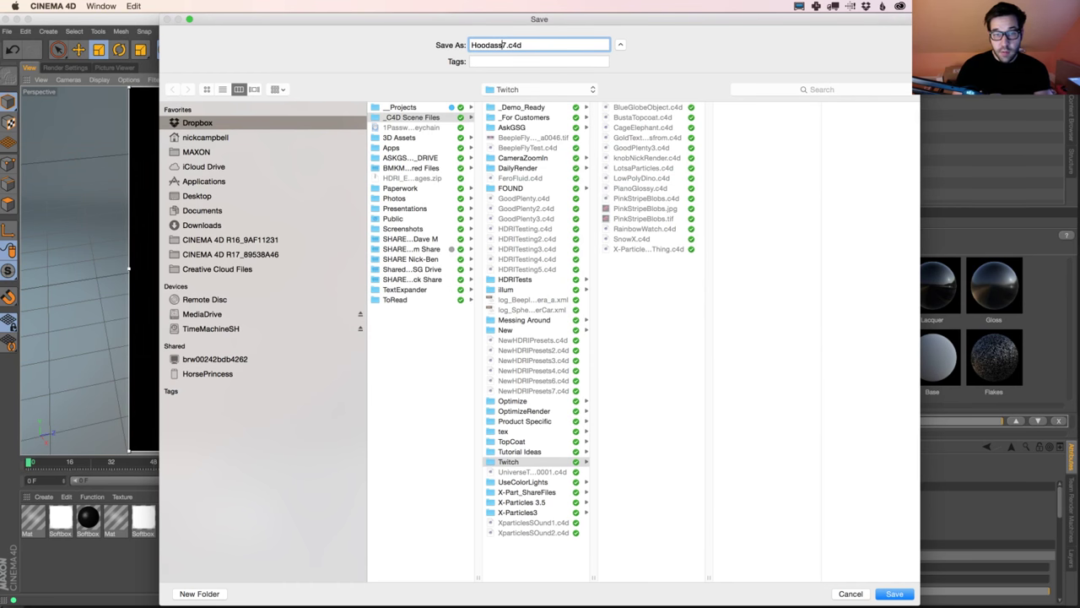
pyautogui.write('Scene1')
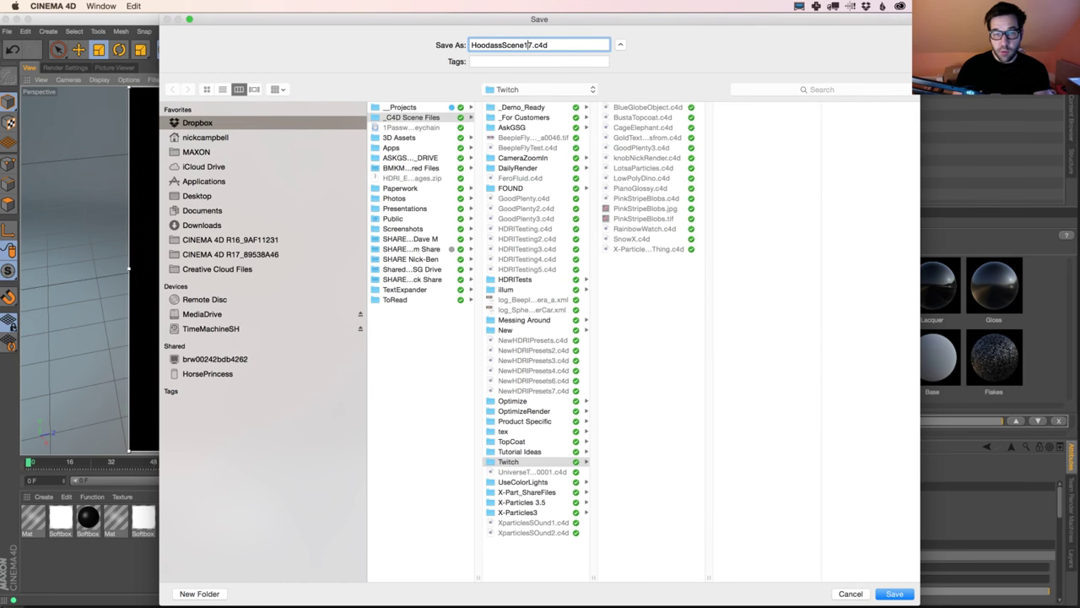
pyautogui.press('Return')
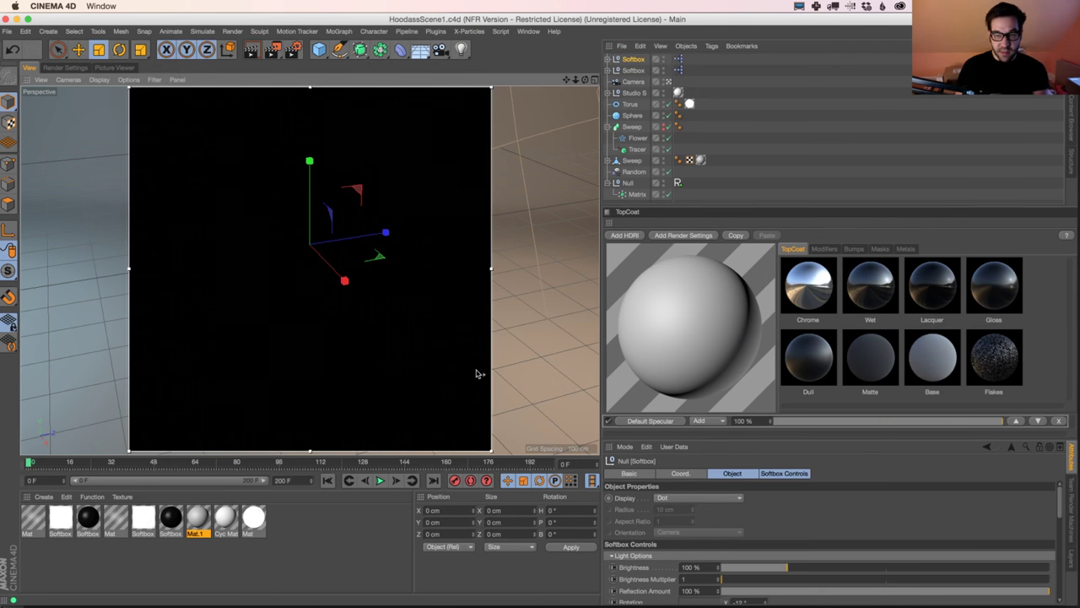
# Add the TopCoat render settings, make LK Draft the active preset and return to the viewport
pyautogui.press('super+r')
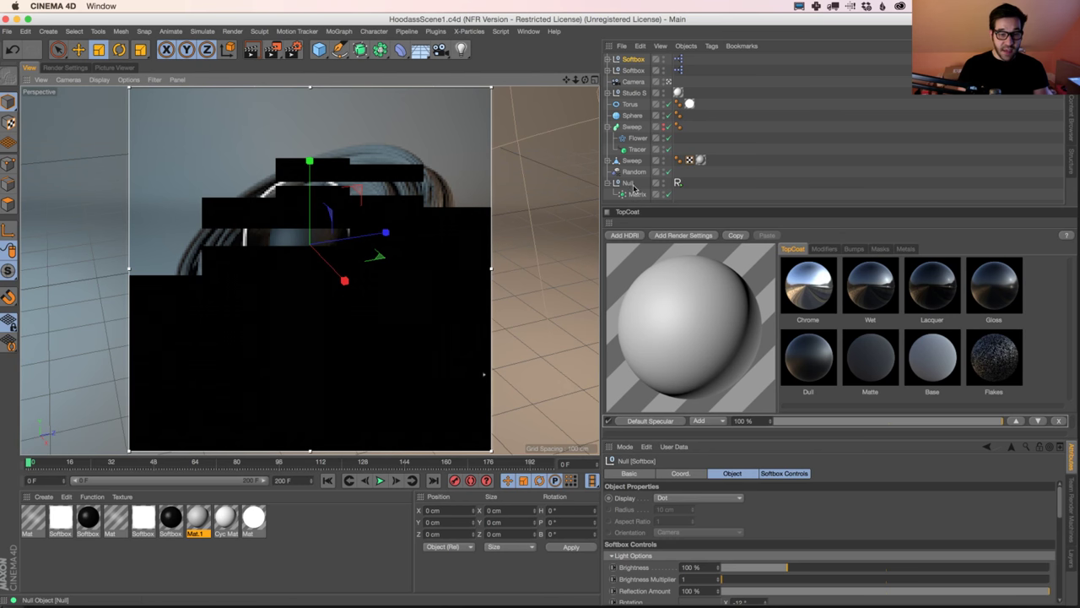
pyautogui.click(677, 235)
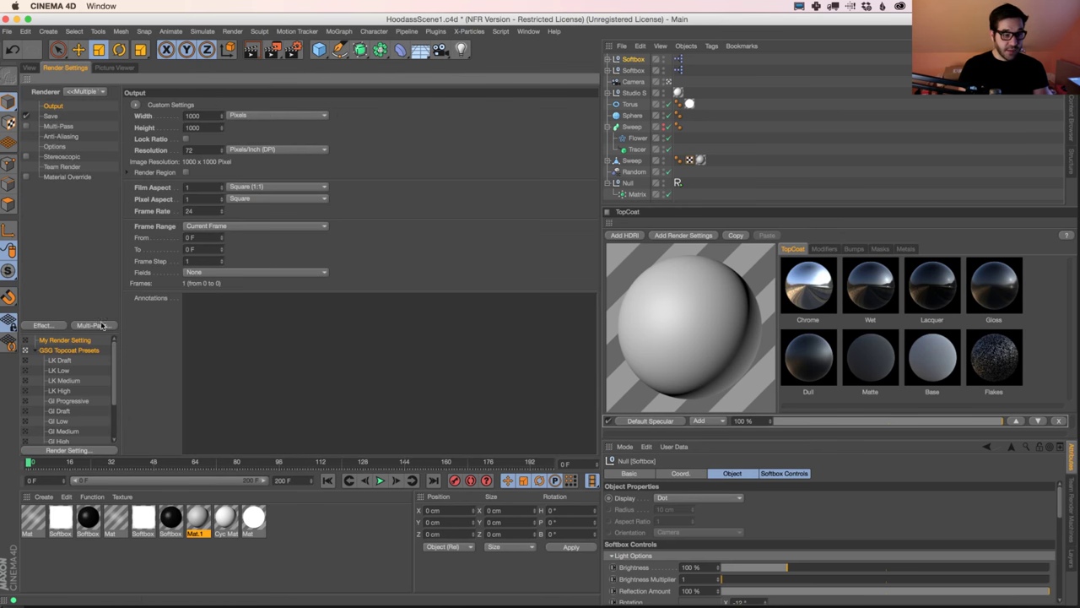
pyautogui.click(26, 362)
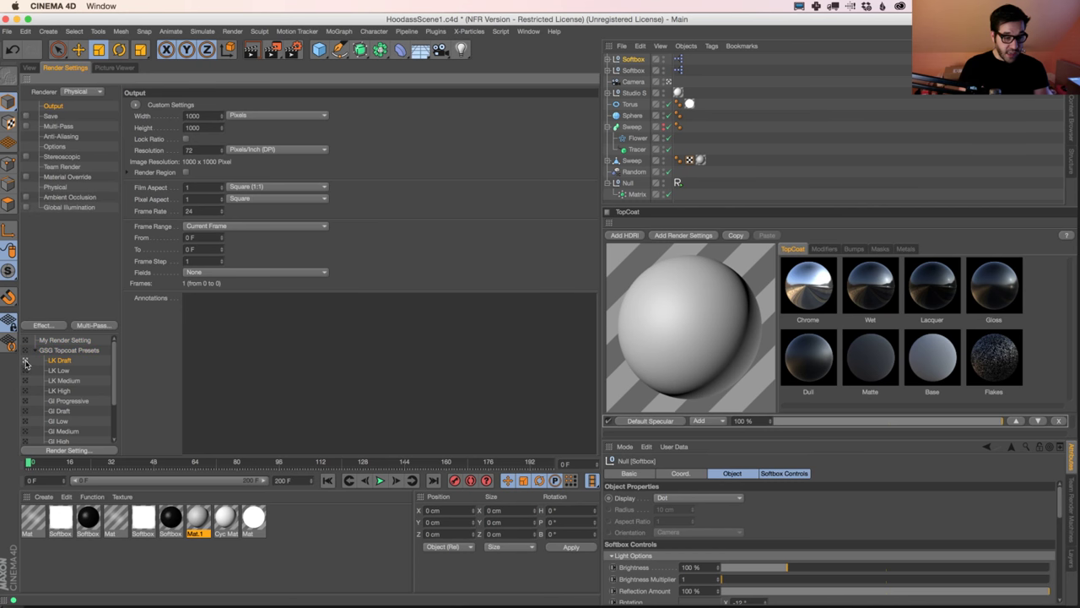
pyautogui.click(28, 68)
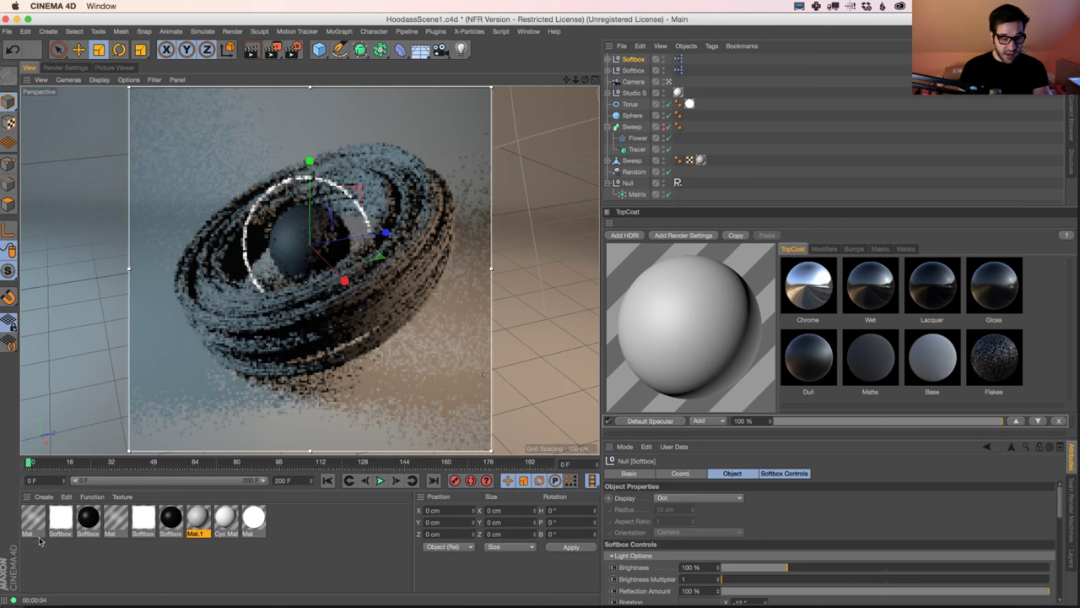
# Check the illumination settings of both Softbox Texture materials in the Material Editor
pyautogui.click(61, 519)
pyautogui.click(142, 520)
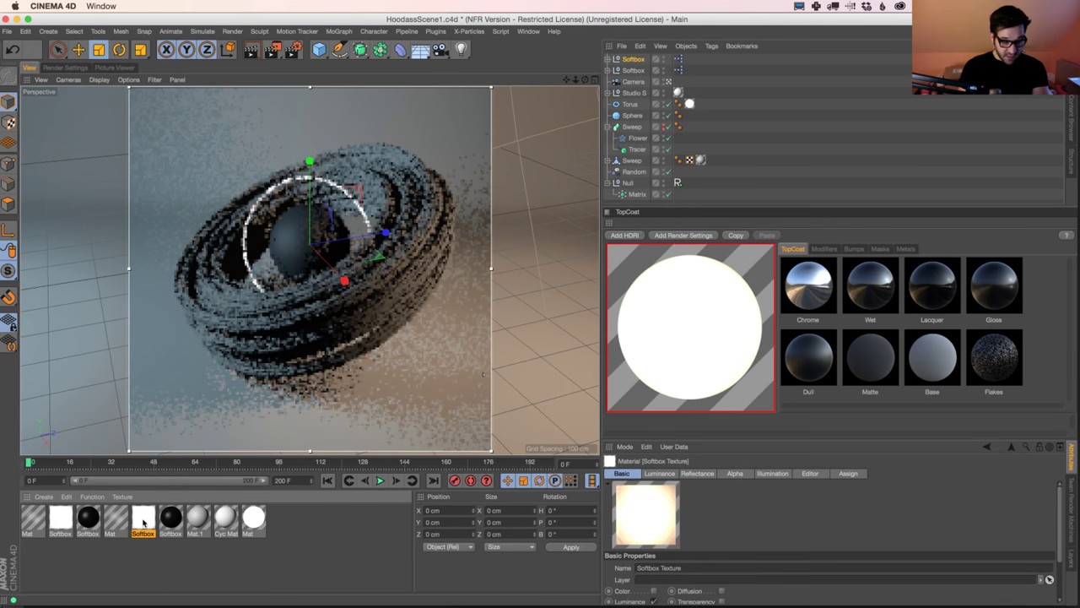
pyautogui.doubleClick(142, 520)
pyautogui.click(195, 335)
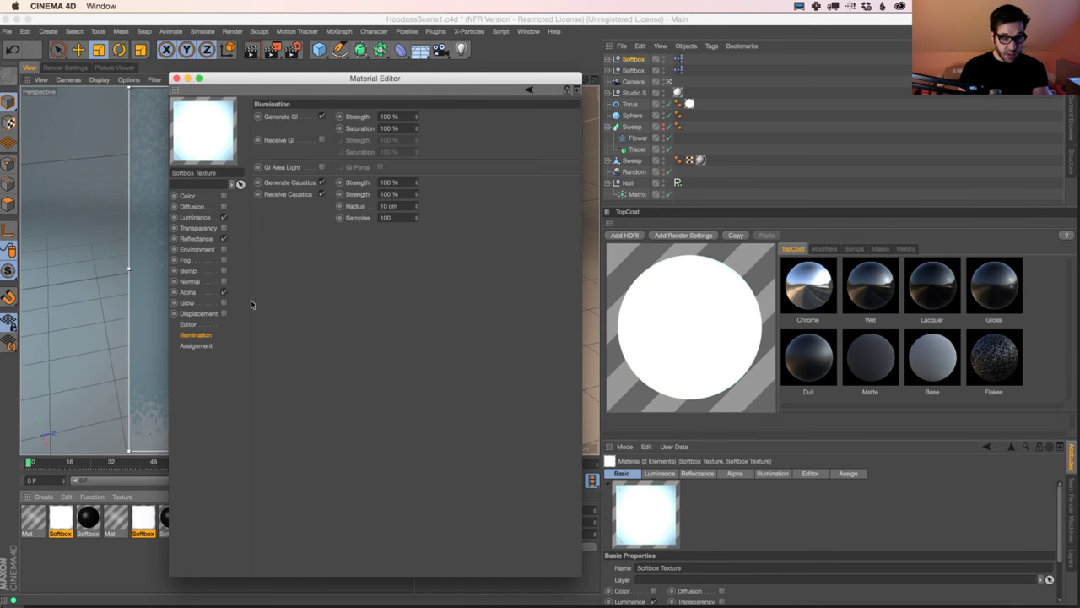
pyautogui.click(176, 79)
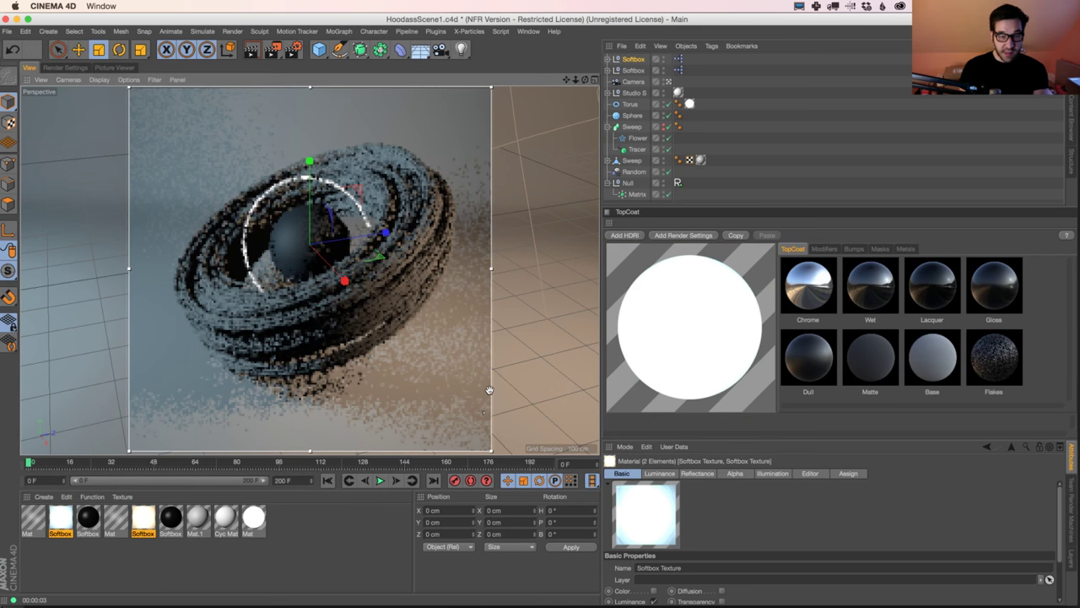
# Set the blue Softbox's brightness to 108 % and the orange Softbox's brightness to 50 %
pyautogui.click(637, 64)
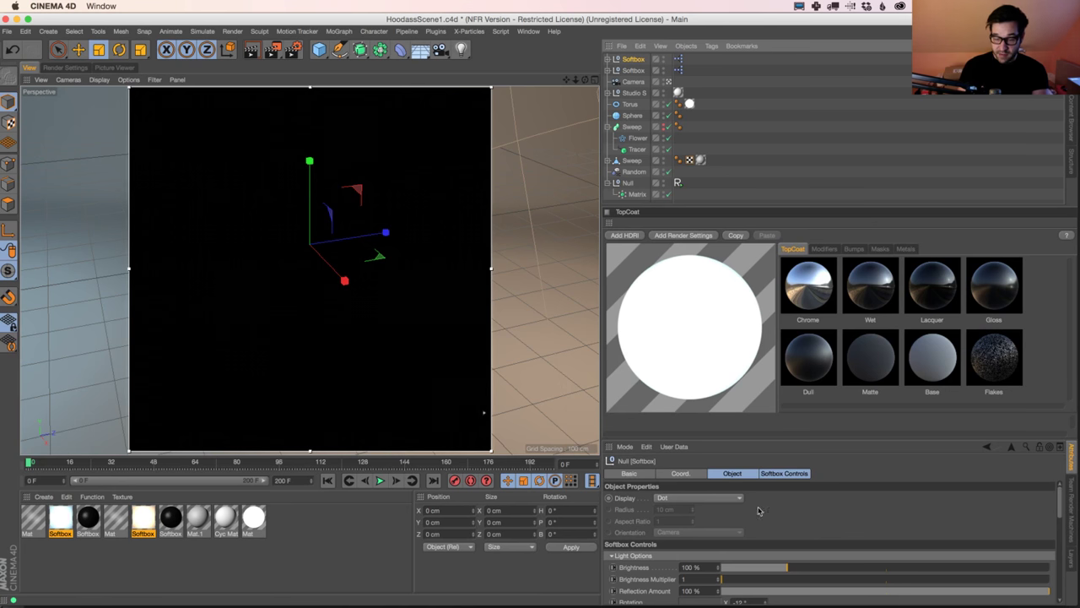
pyautogui.moveTo(772, 567); pyautogui.dragTo(757, 568)
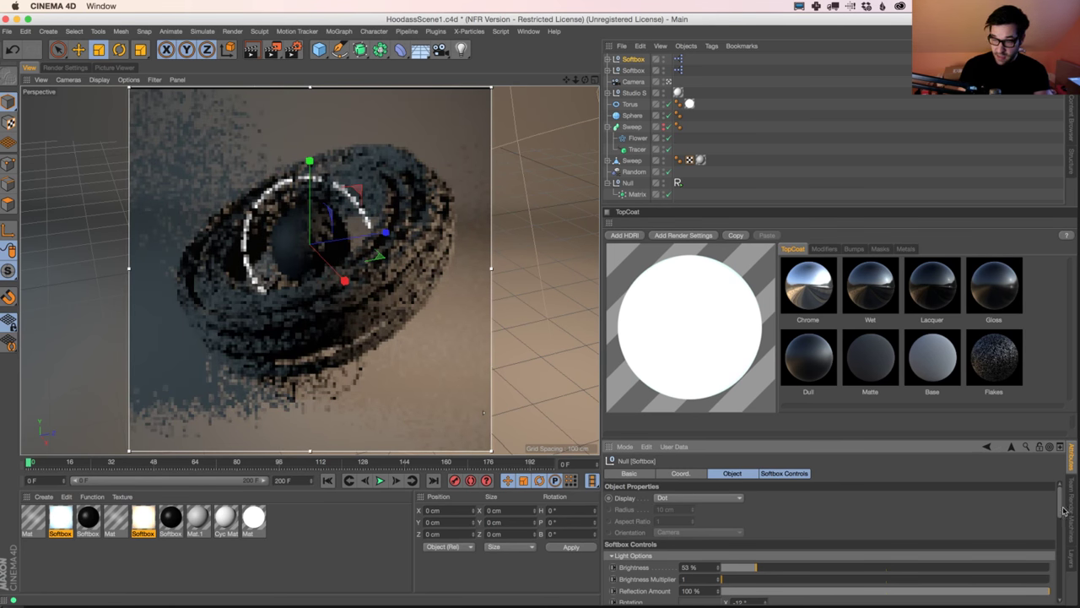
pyautogui.scroll(-2, 1062, 510)
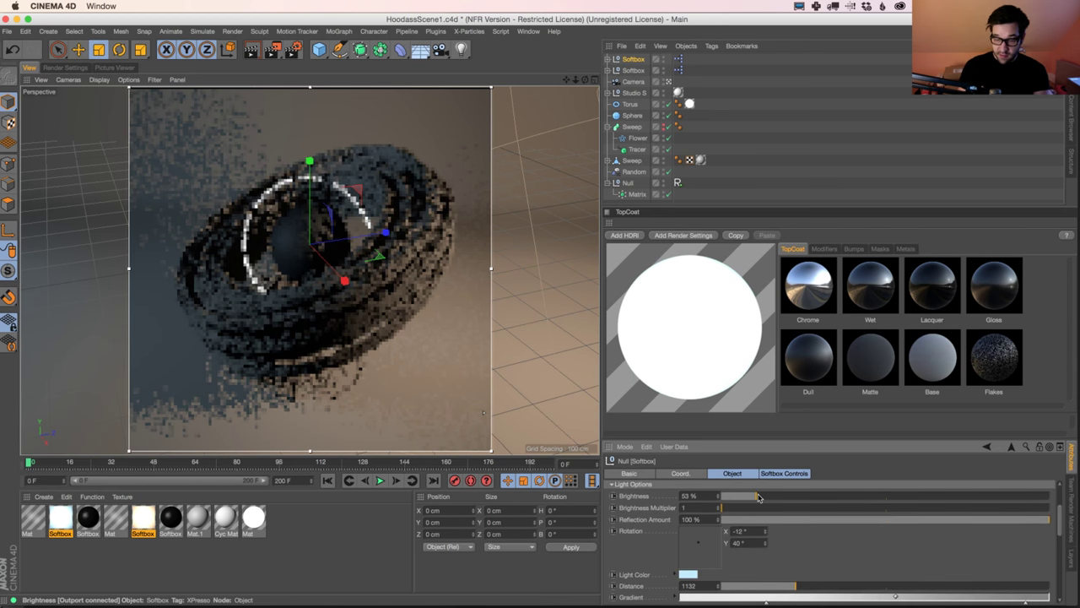
pyautogui.moveTo(758, 498); pyautogui.dragTo(791, 500)
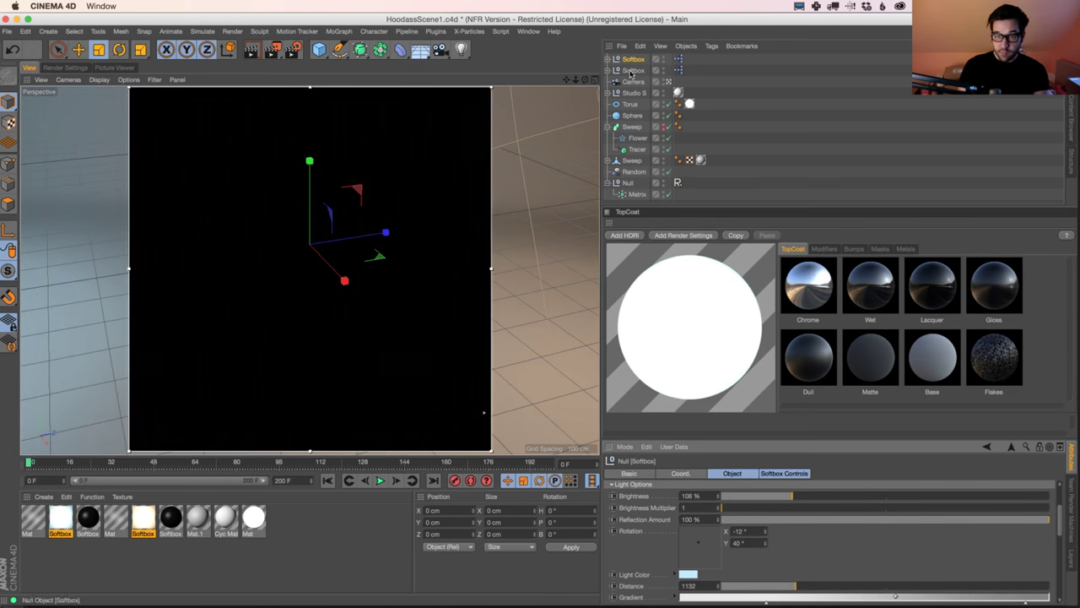
pyautogui.click(633, 70)
pyautogui.click(757, 498)
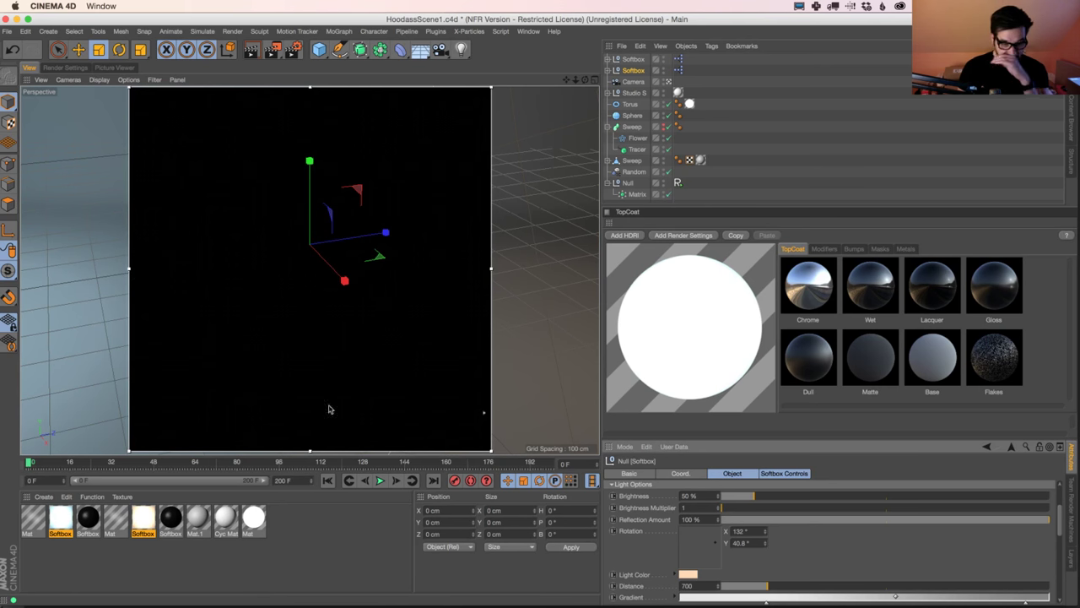
# Switch to Chrome to compare the Instagram reference image's lighting and materials with the render, and return to Cinema 4D
pyautogui.press('super+Tab')
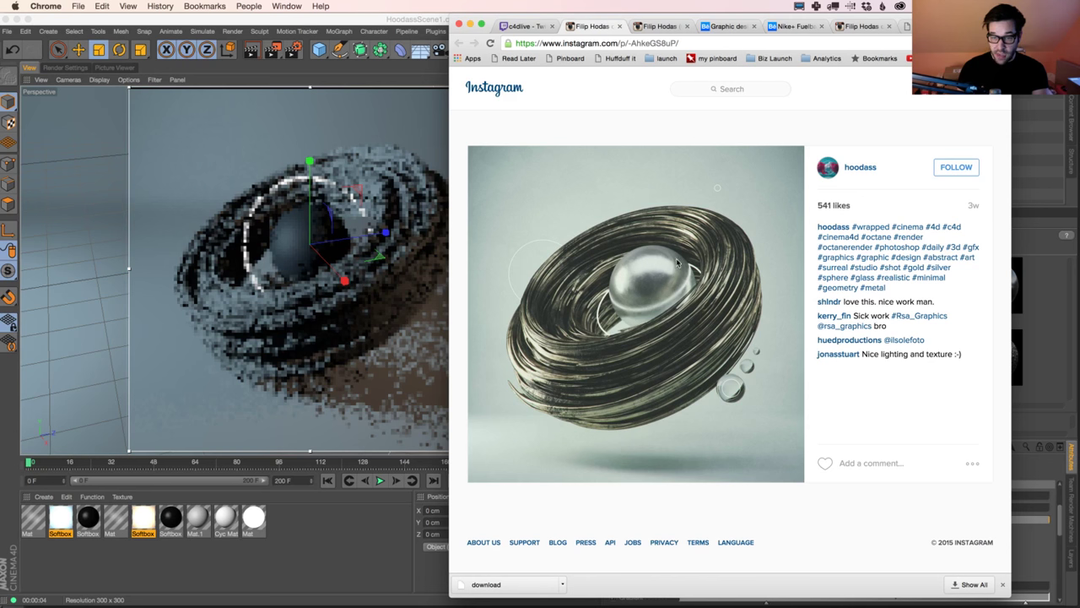
pyautogui.press('super+Tab')
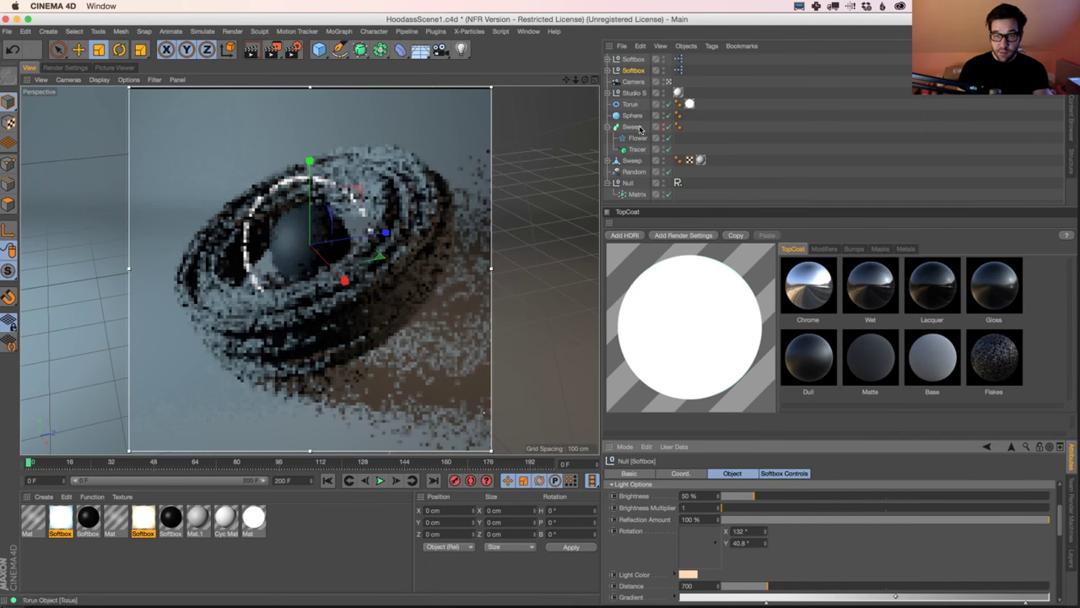
pyautogui.press('super+Tab')
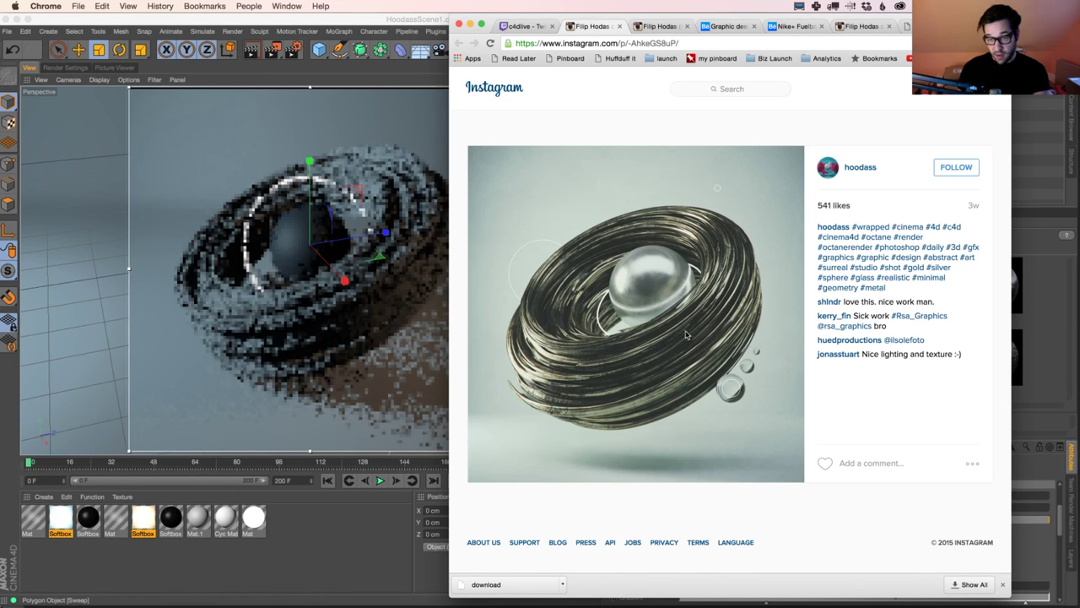
pyautogui.press('super+Tab')
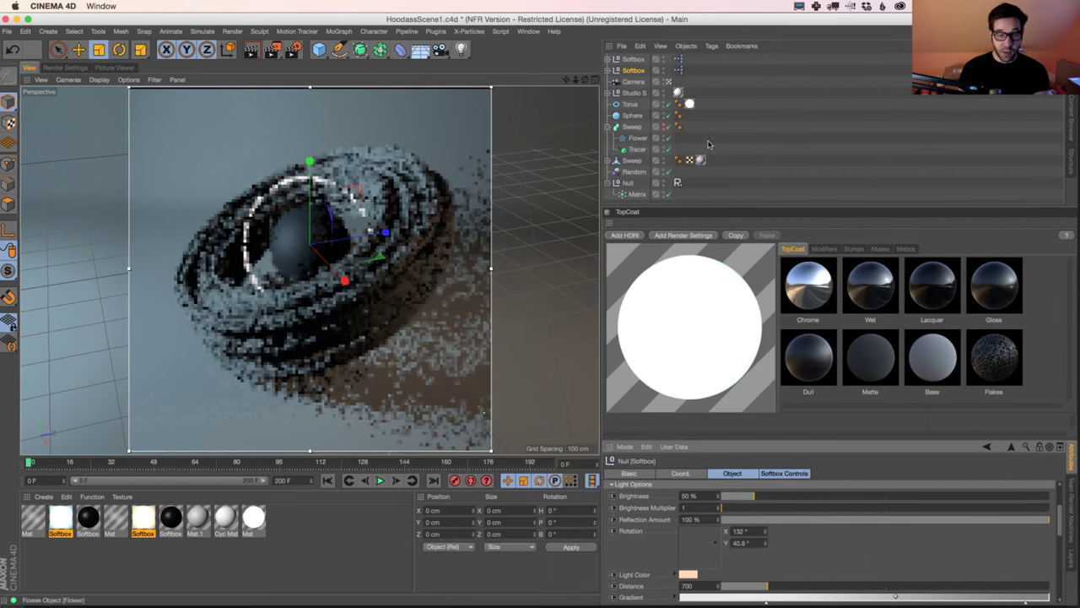
# Add the OverheadSoftbox.c4d light preset to the scene and turn off the interactive render region
pyautogui.click(1073, 125)
pyautogui.doubleClick(625, 137)
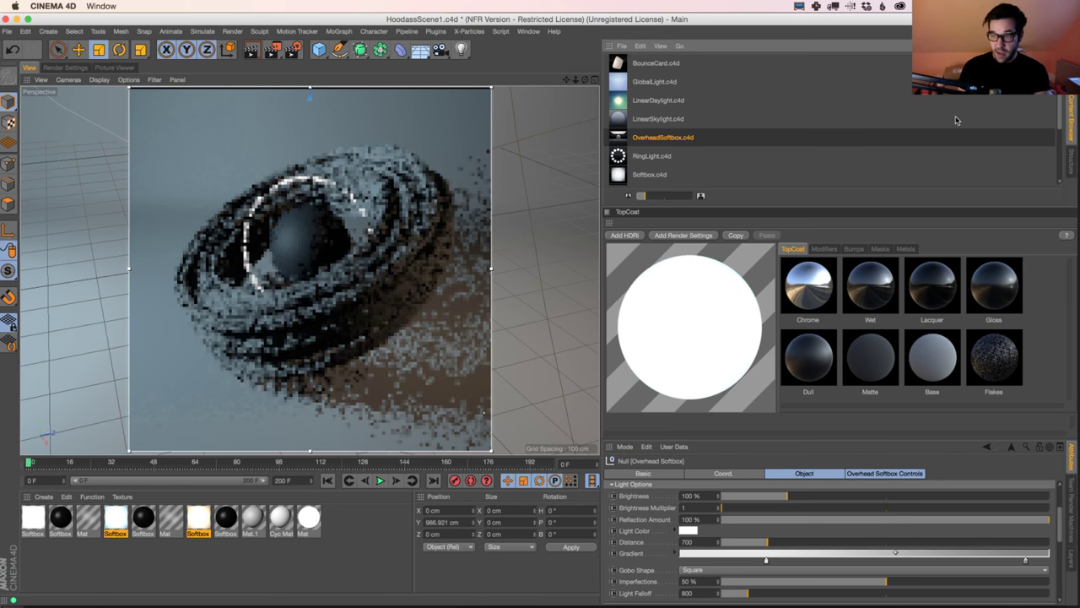
pyautogui.moveTo(273, 49); pyautogui.dragTo(338, 309)
pyautogui.click(1071, 78)
# Leave the camera view, rotate the Overhead Softbox to a heading of about -29.6° and lower it to about Y 671 cm
pyautogui.click(694, 93)
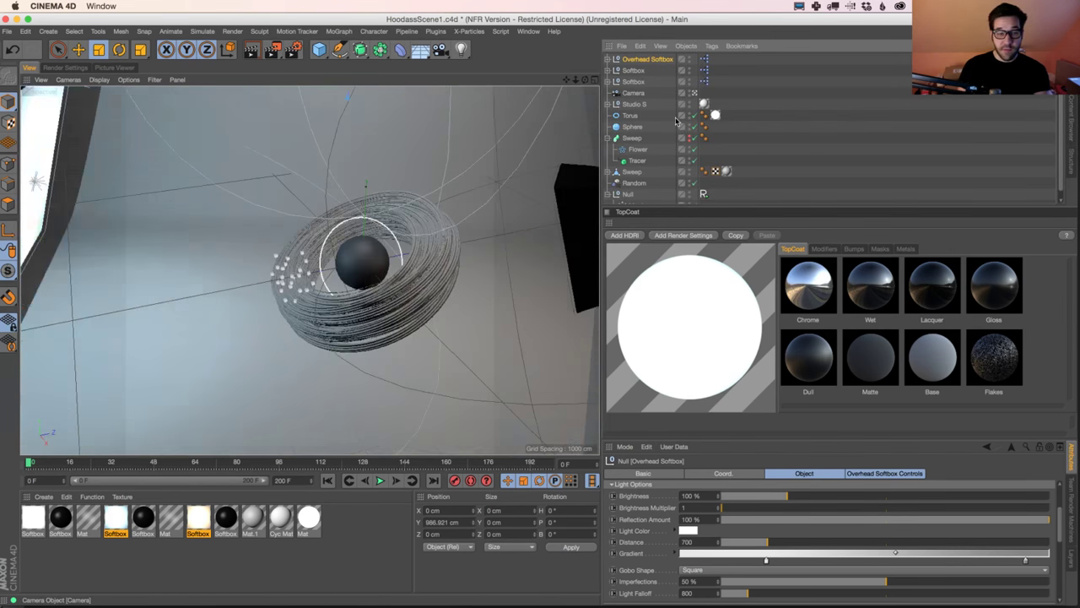
pyautogui.press('r')
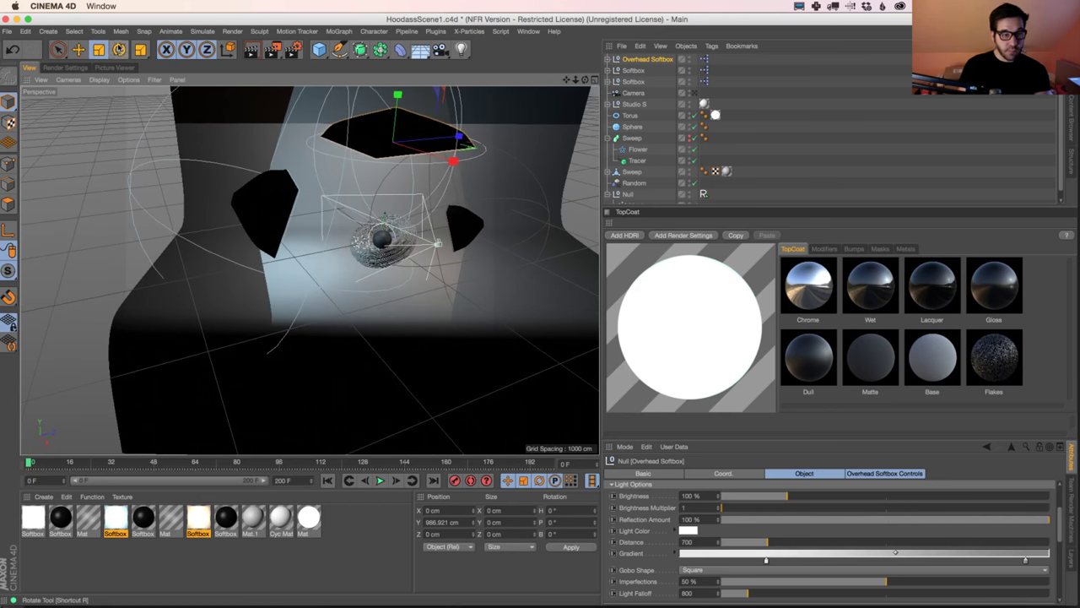
pyautogui.moveTo(402, 156); pyautogui.dragTo(338, 159)
pyautogui.click(78, 49)
pyautogui.moveTo(399, 110); pyautogui.dragTo(404, 139)
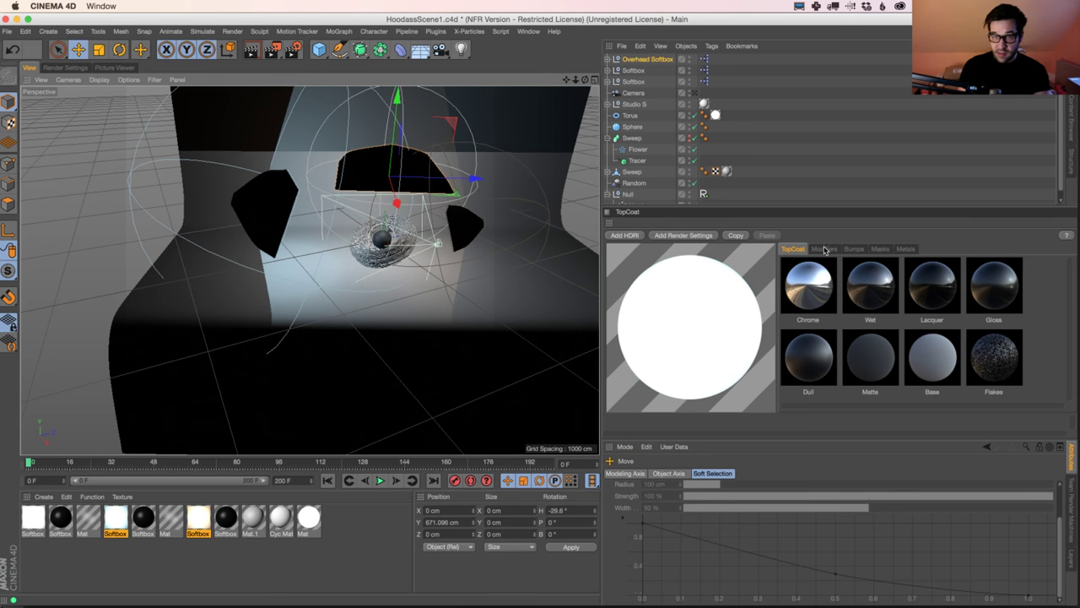
# Set the Overhead Softbox's overall scale to 141 % and its width to 615
pyautogui.click(629, 57)
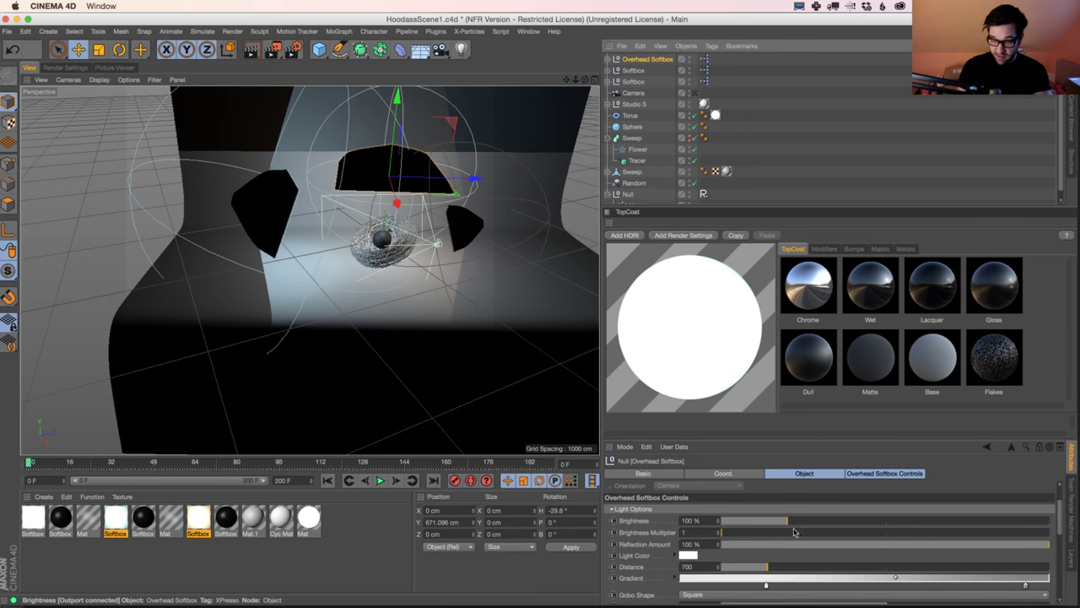
pyautogui.scroll(-5, 1013, 531)
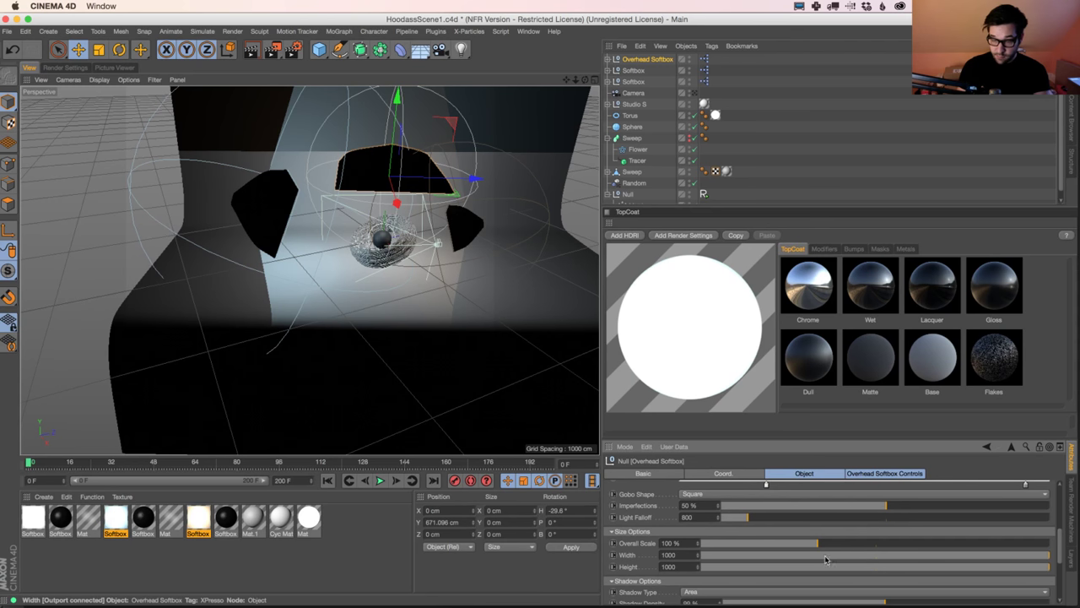
pyautogui.moveTo(826, 544); pyautogui.dragTo(916, 559)
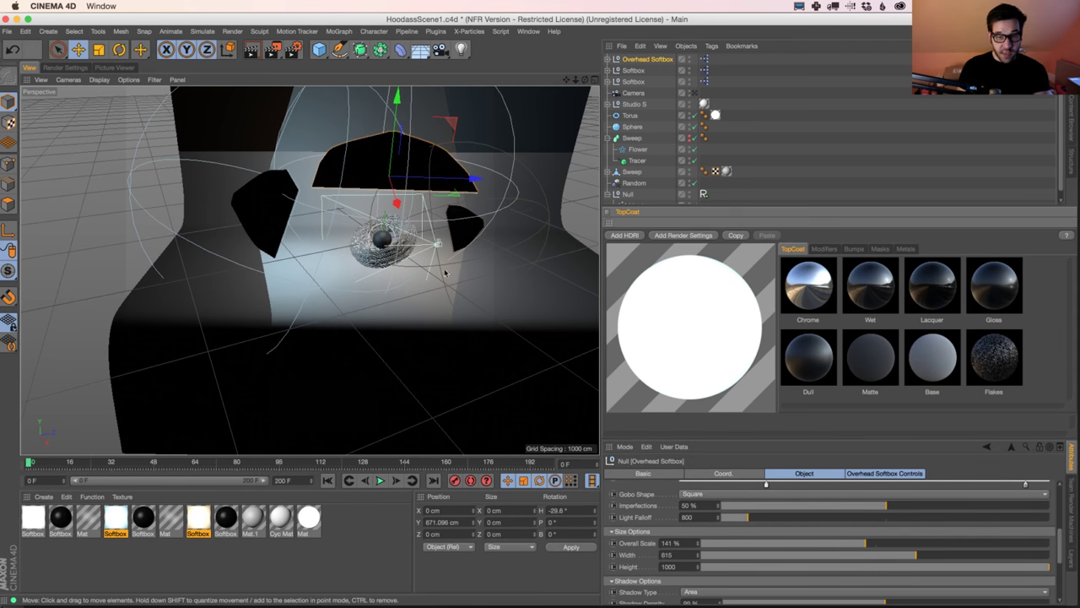
# Set the orange Softbox's X rotation to 111.9° and preview the lighting through the scene camera in an interactive render region
pyautogui.keyDown('alt'); pyautogui.moveTo(405, 253); pyautogui.dragTo(447, 244); pyautogui.keyUp('alt')
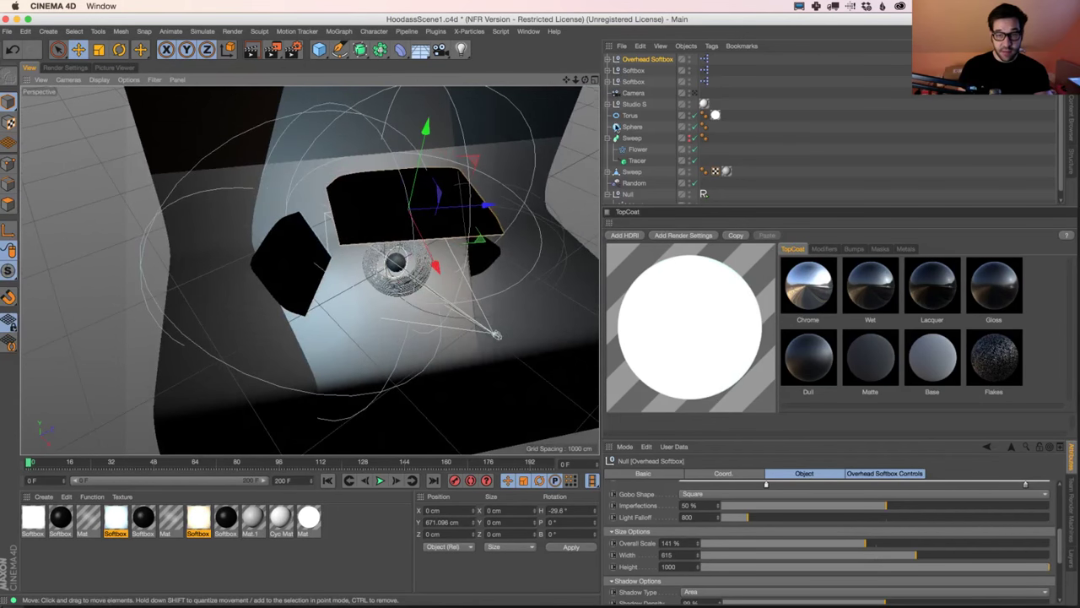
pyautogui.click(633, 81)
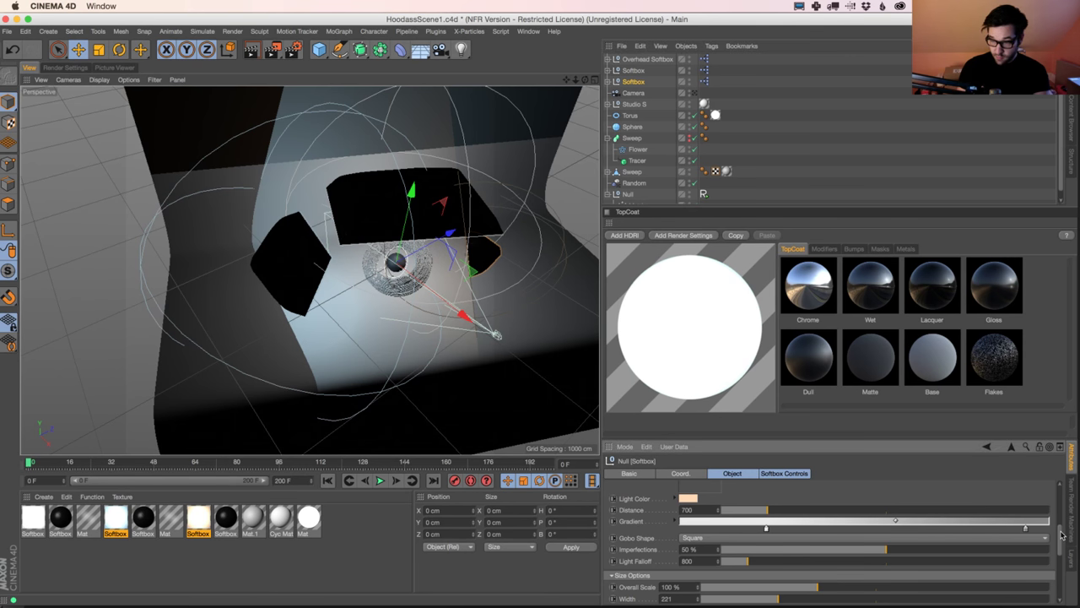
pyautogui.scroll(2, 870, 551)
pyautogui.moveTo(766, 493); pyautogui.dragTo(755, 510)
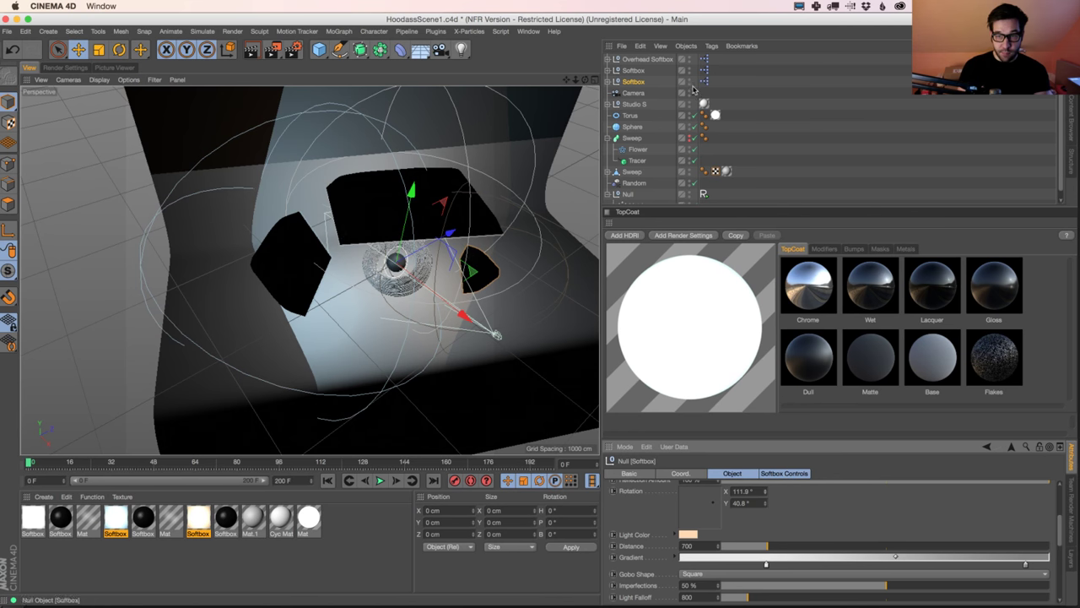
pyautogui.click(693, 93)
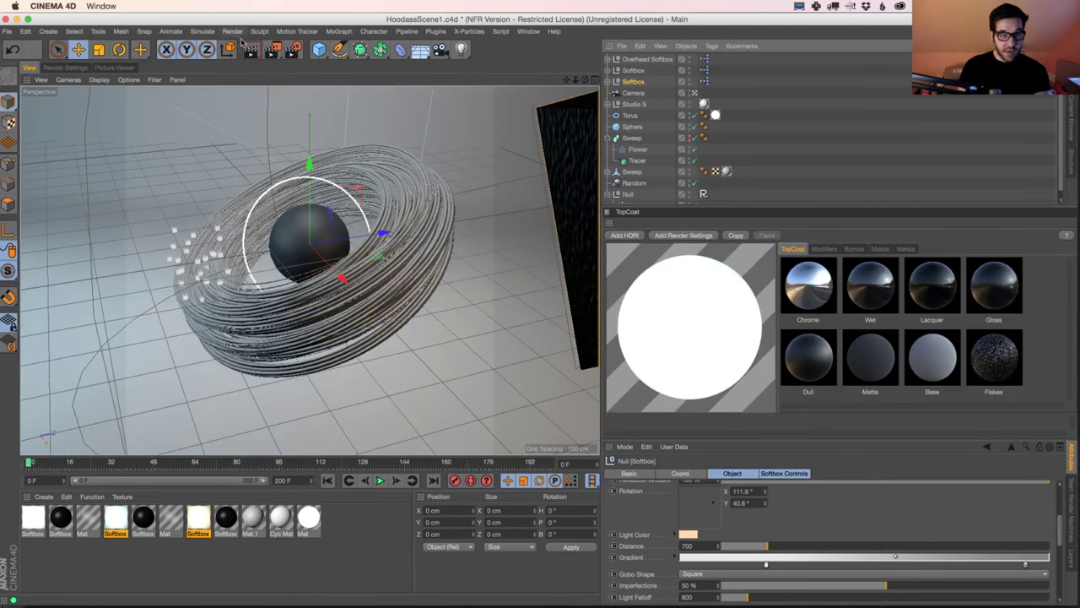
pyautogui.moveTo(272, 49); pyautogui.dragTo(396, 310)
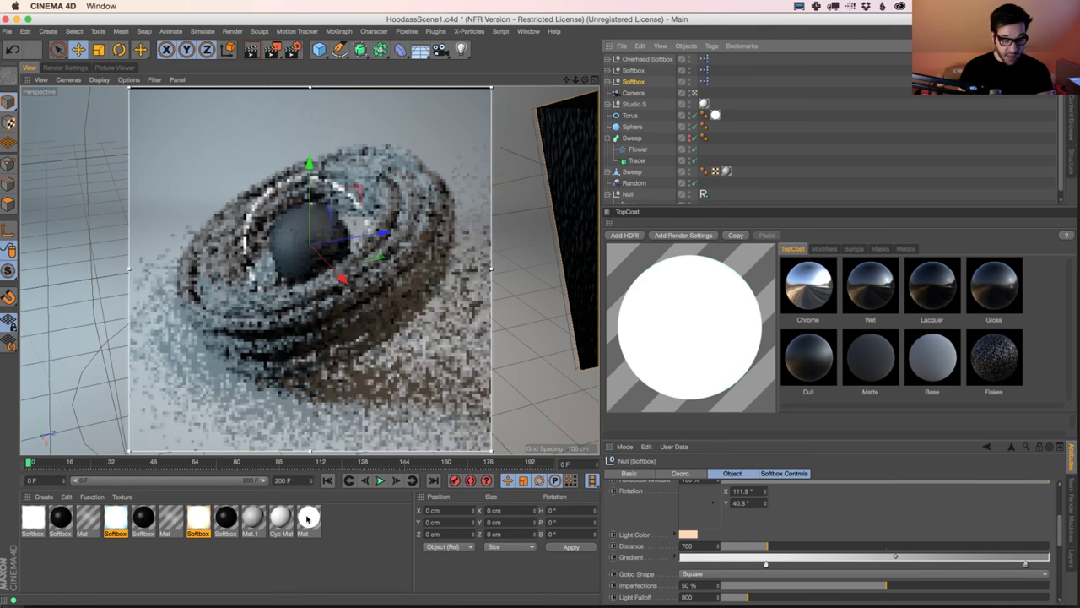
# Enable GI Area Light in the illumination settings of the hoop's white luminous material
pyautogui.doubleClick(309, 518)
pyautogui.click(322, 167)
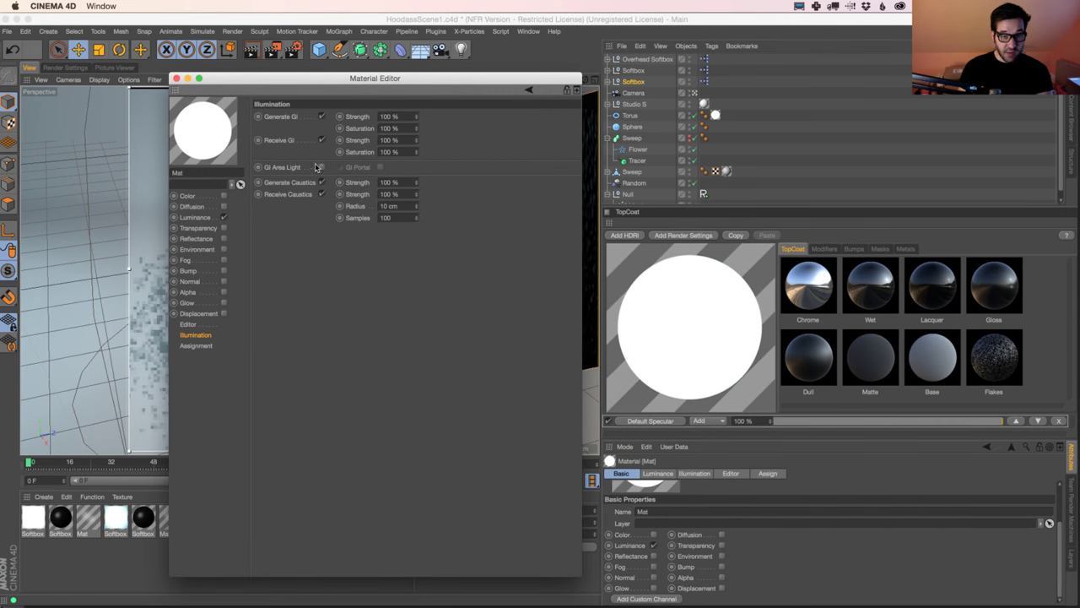
pyautogui.click(177, 79)
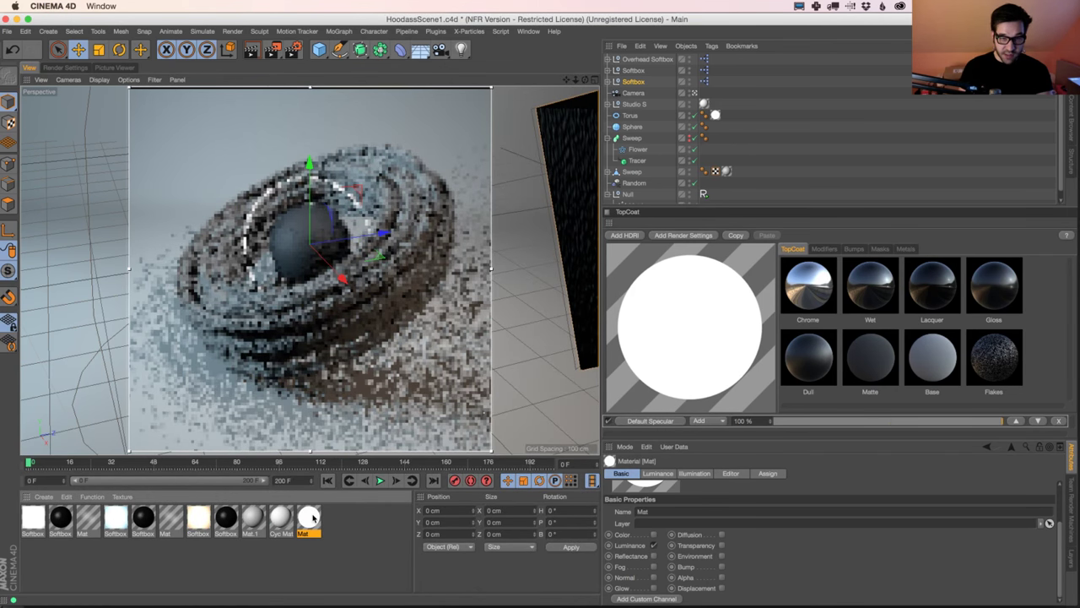
pyautogui.doubleClick(310, 518)
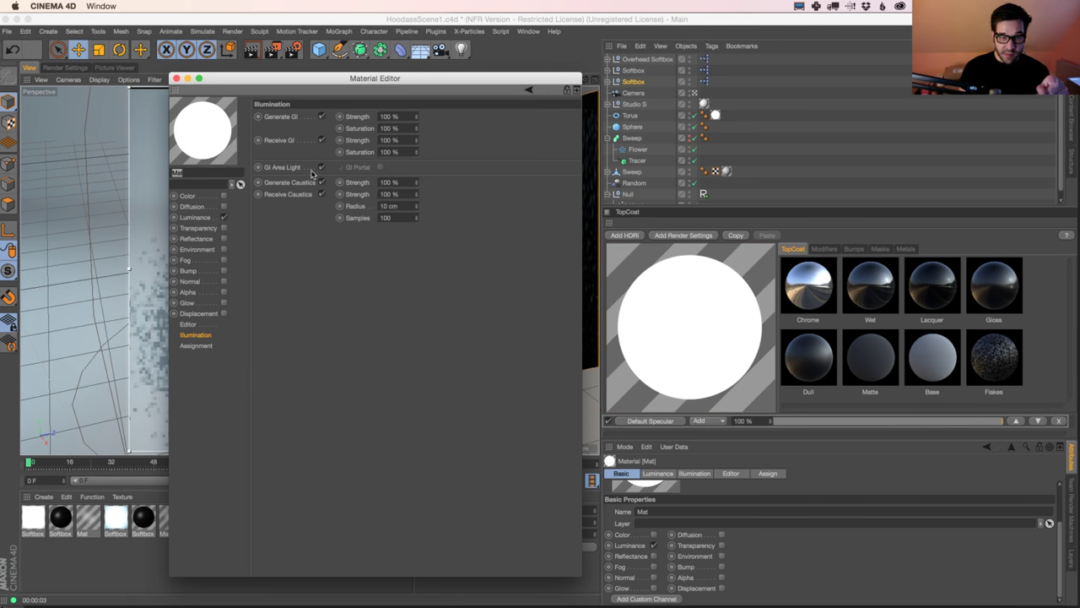
pyautogui.click(176, 78)
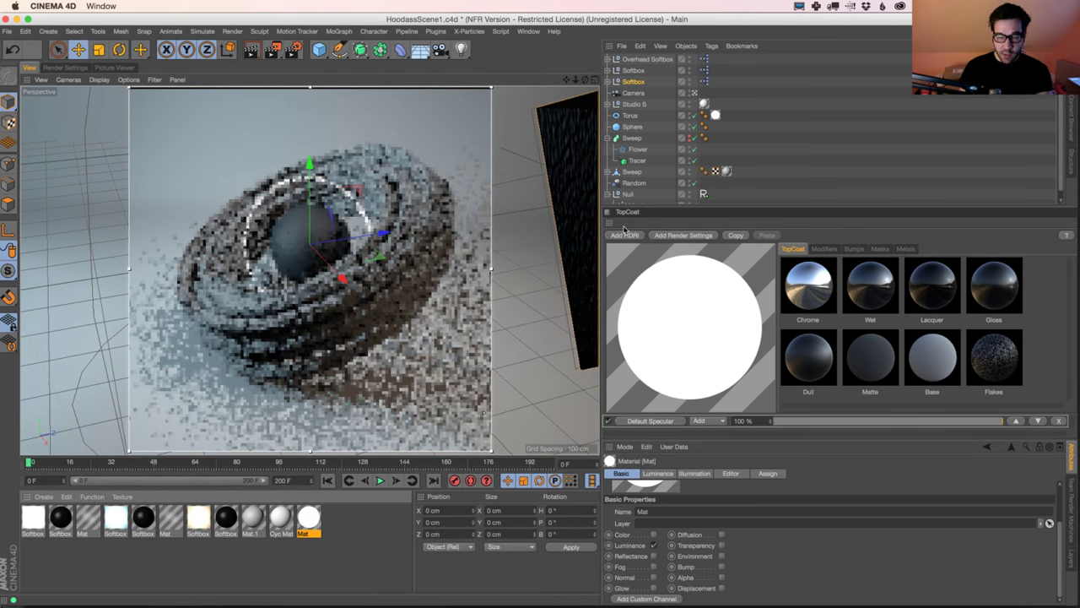
# Switch to Chrome to check the wire and sphere materials in the Instagram reference, and return to Cinema 4D
pyautogui.press('super+Tab')
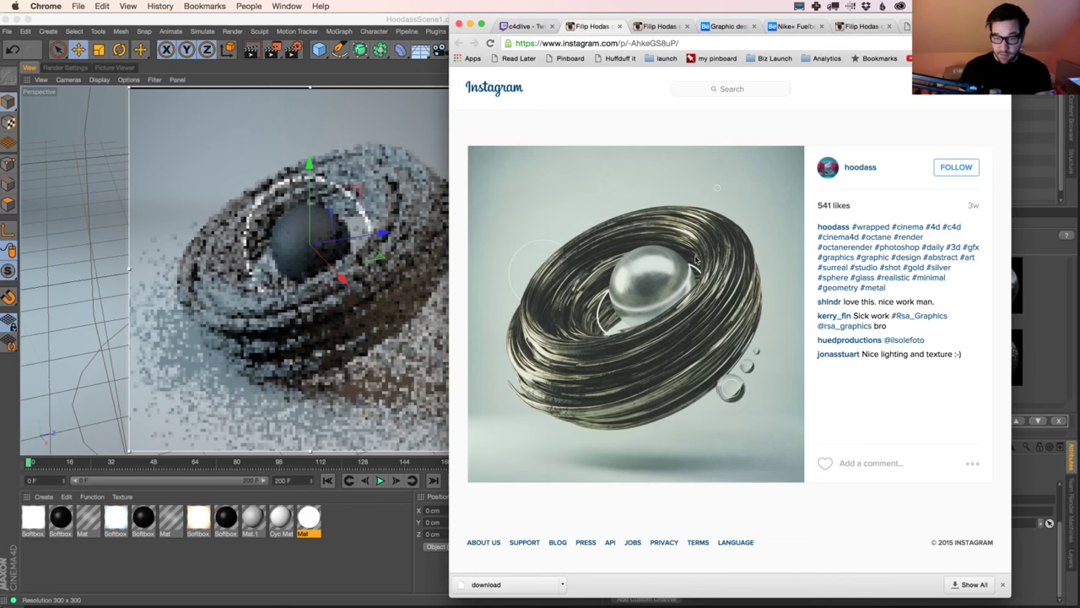
pyautogui.press('super+Tab')
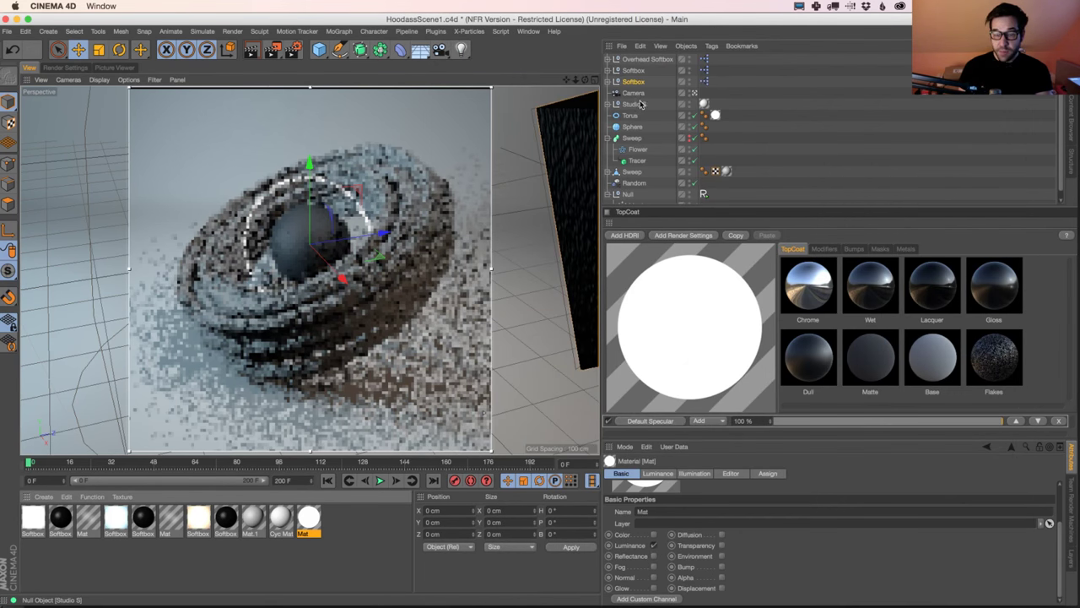
# Apply TopCoat Chrome with the Copper metal preset to the wire Sweep's Mat.1 material and turn off its color channel
pyautogui.click(725, 171)
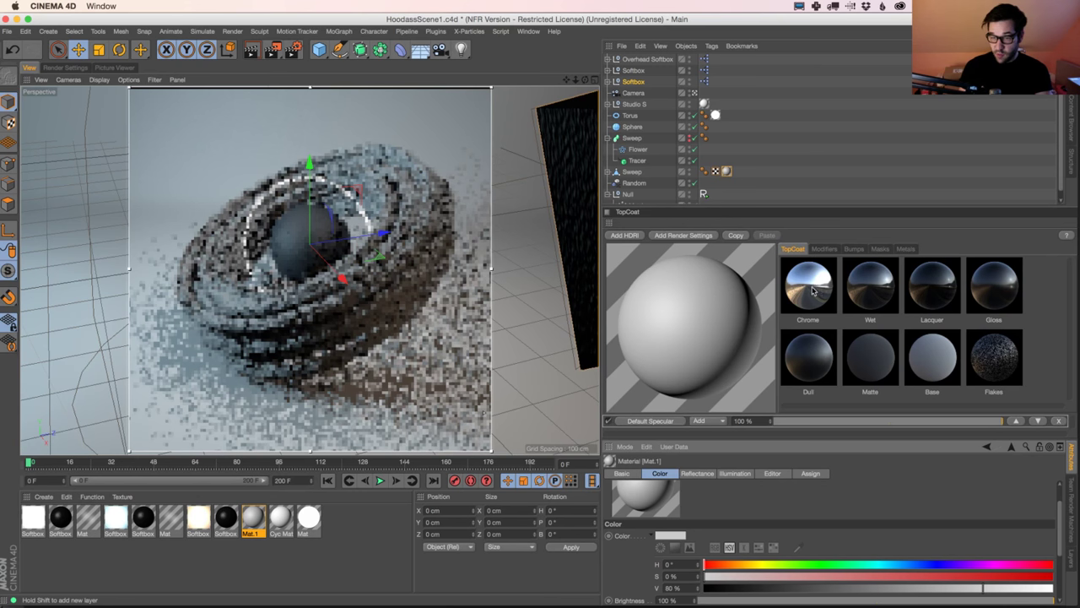
pyautogui.click(811, 289)
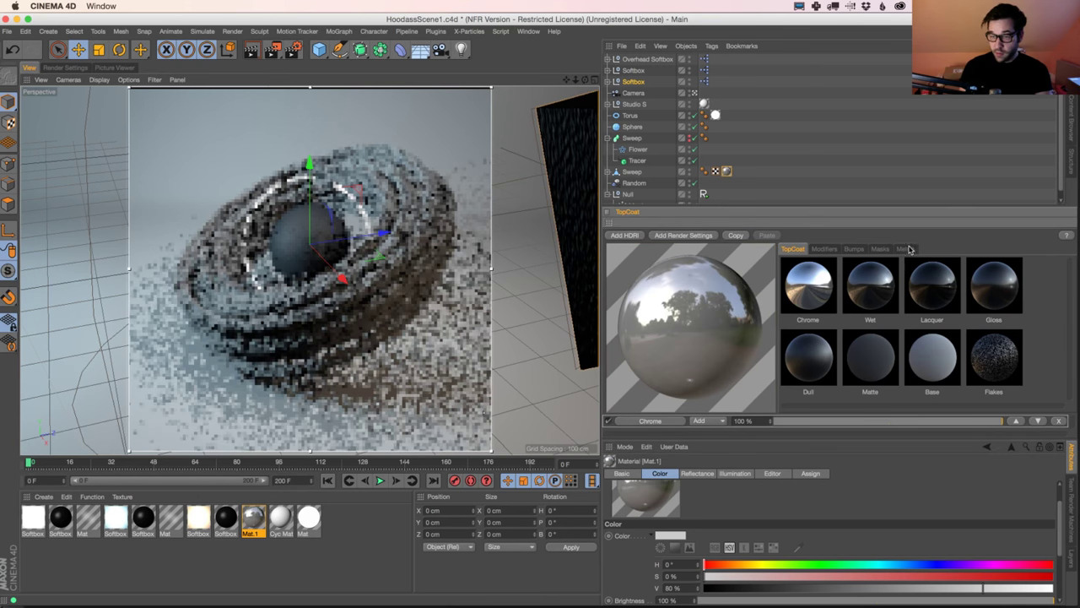
pyautogui.click(906, 250)
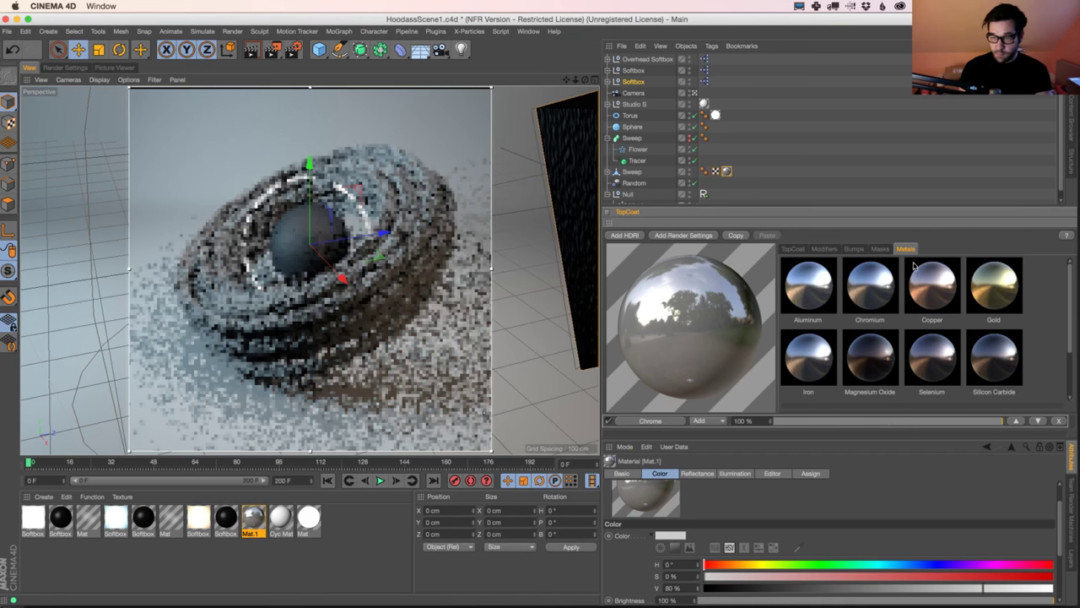
pyautogui.click(885, 293)
pyautogui.click(926, 286)
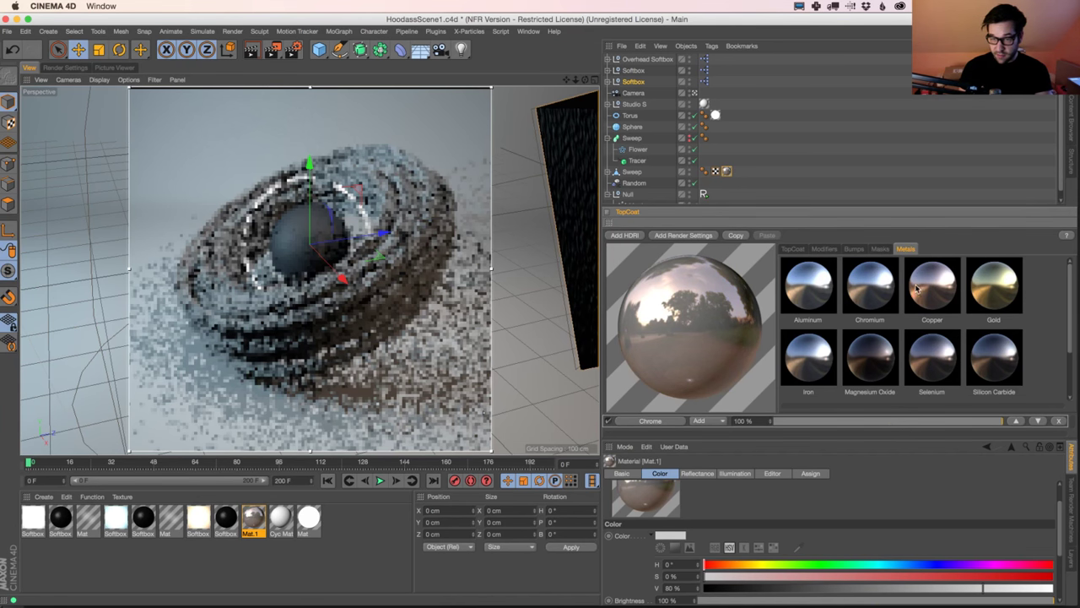
pyautogui.click(832, 249)
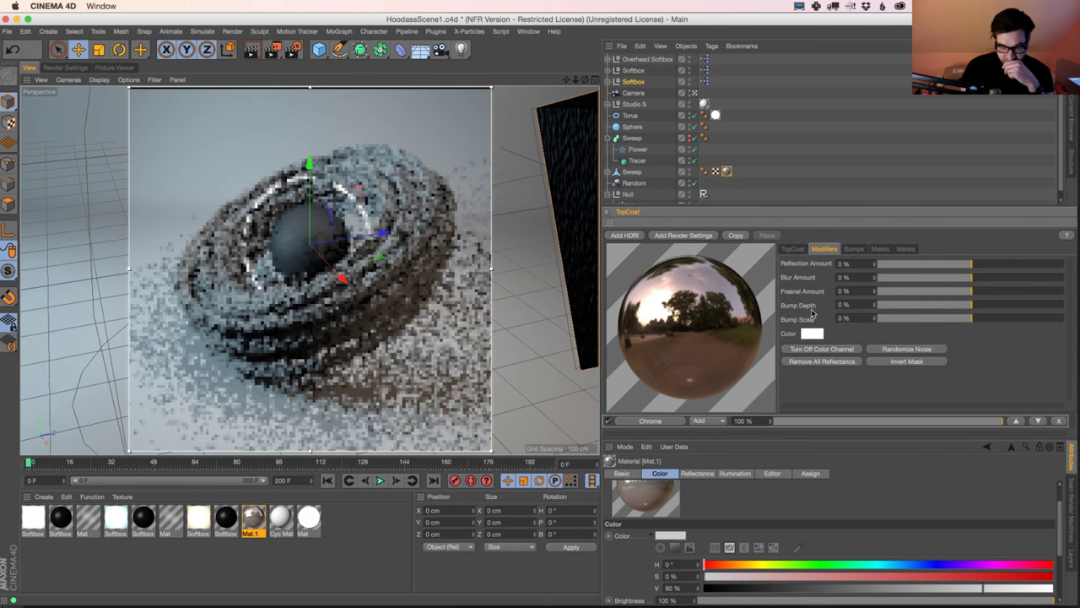
# Add the Dirt bump to the wire Sweep's Mat.1 material and tone the bump down
pyautogui.click(855, 248)
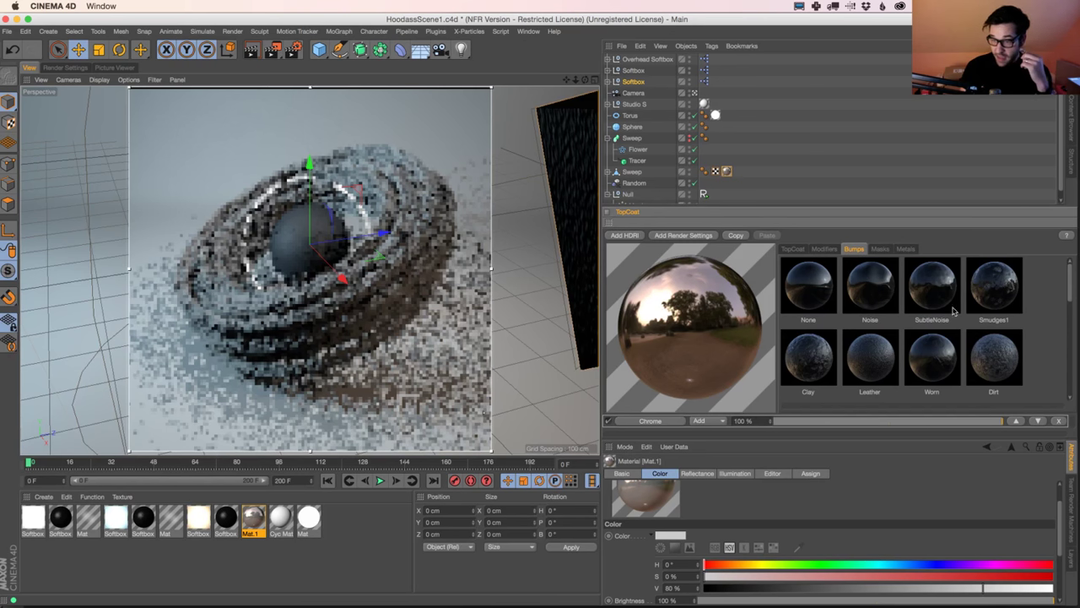
pyautogui.click(998, 358)
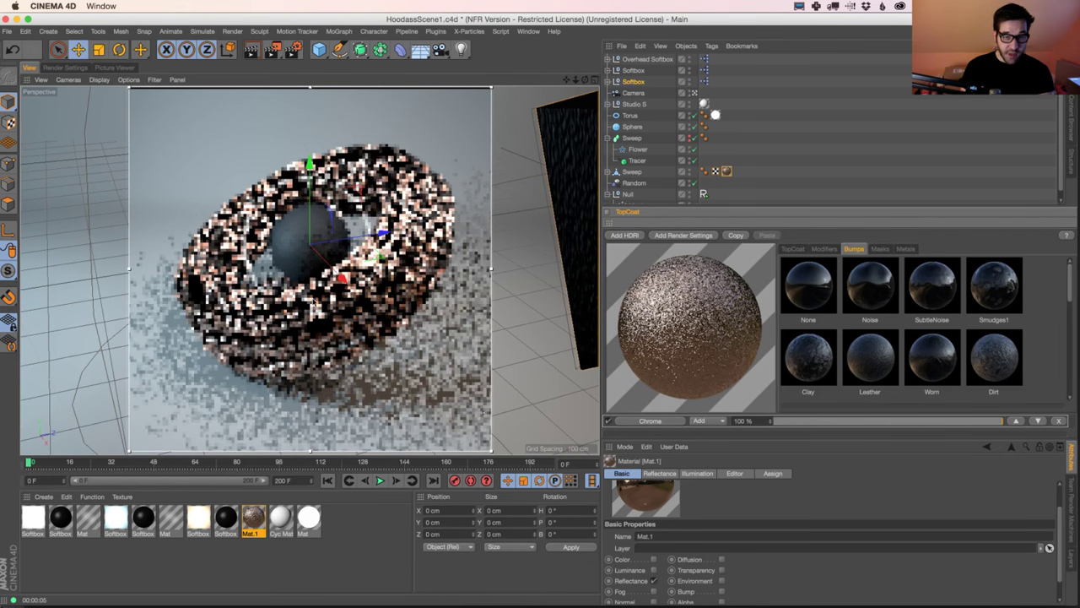
pyautogui.click(824, 249)
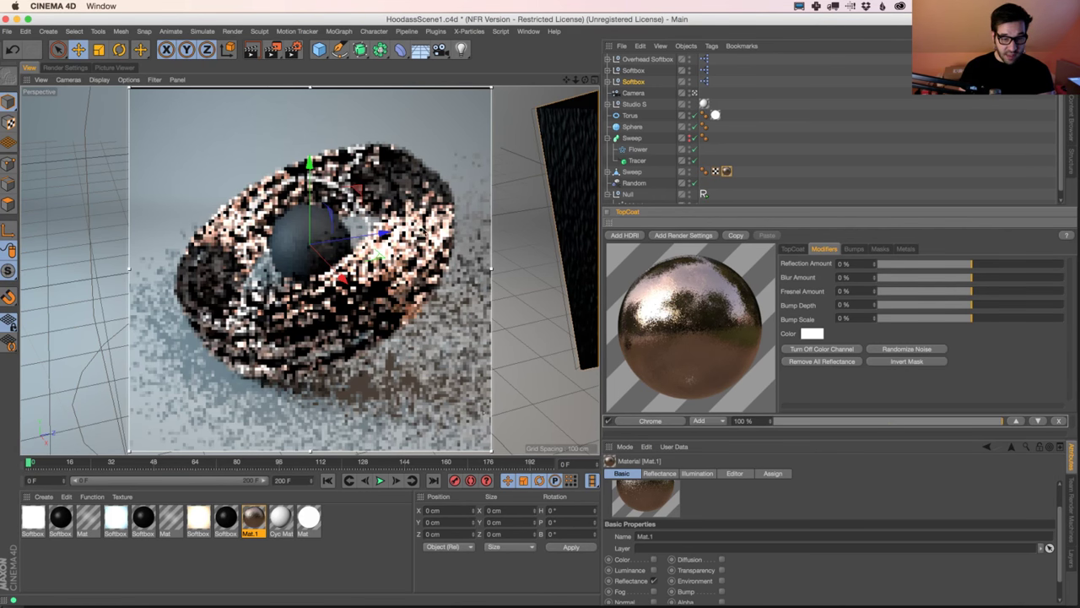
# Lower the Studio S backdrop to about Y -244.5 cm
pyautogui.click(634, 104)
pyautogui.moveTo(314, 255); pyautogui.dragTo(313, 266)
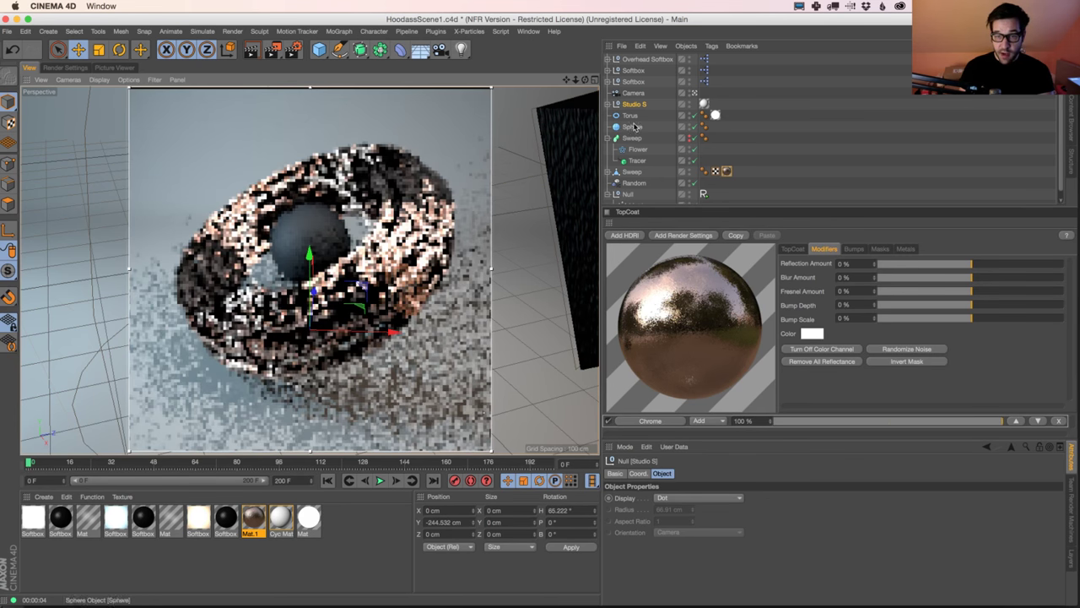
# Create a new TopCoat Chrome material and assign it to the Sphere
pyautogui.click(380, 554)
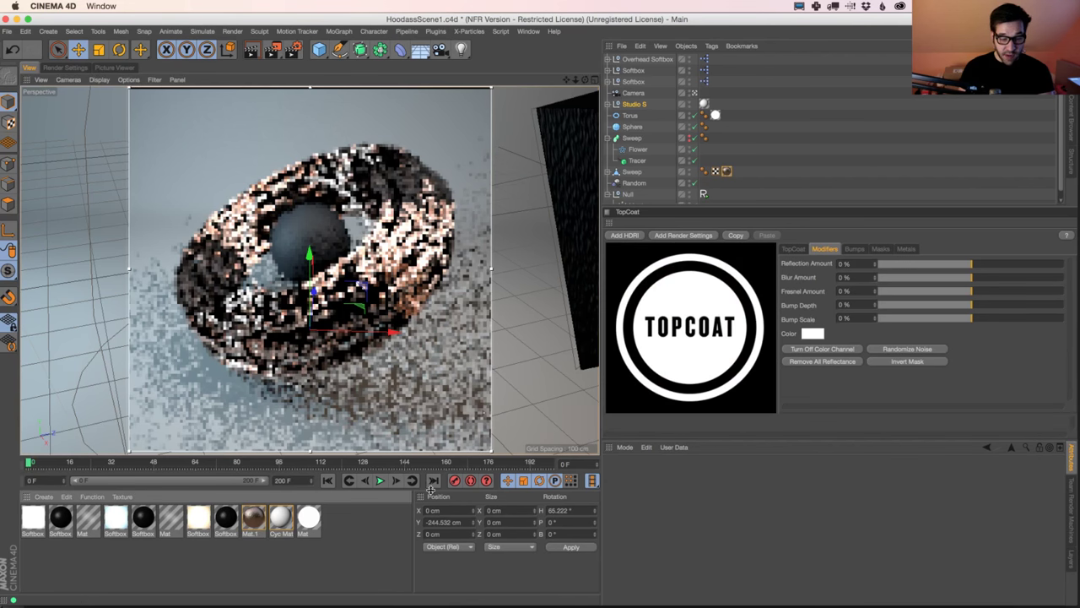
pyautogui.click(794, 249)
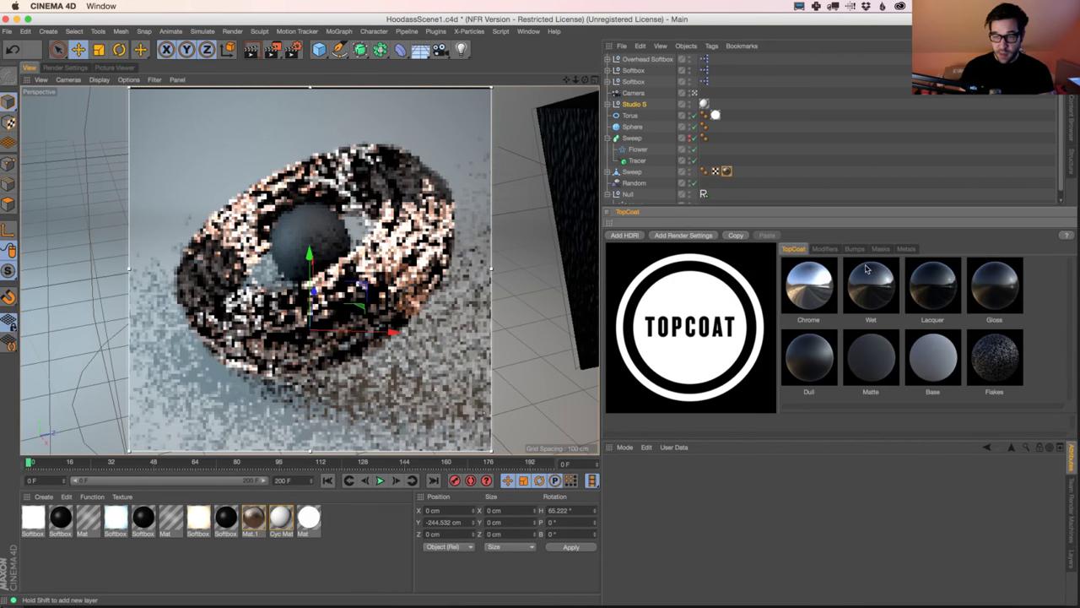
pyautogui.click(810, 289)
pyautogui.moveTo(33, 519); pyautogui.dragTo(638, 126)
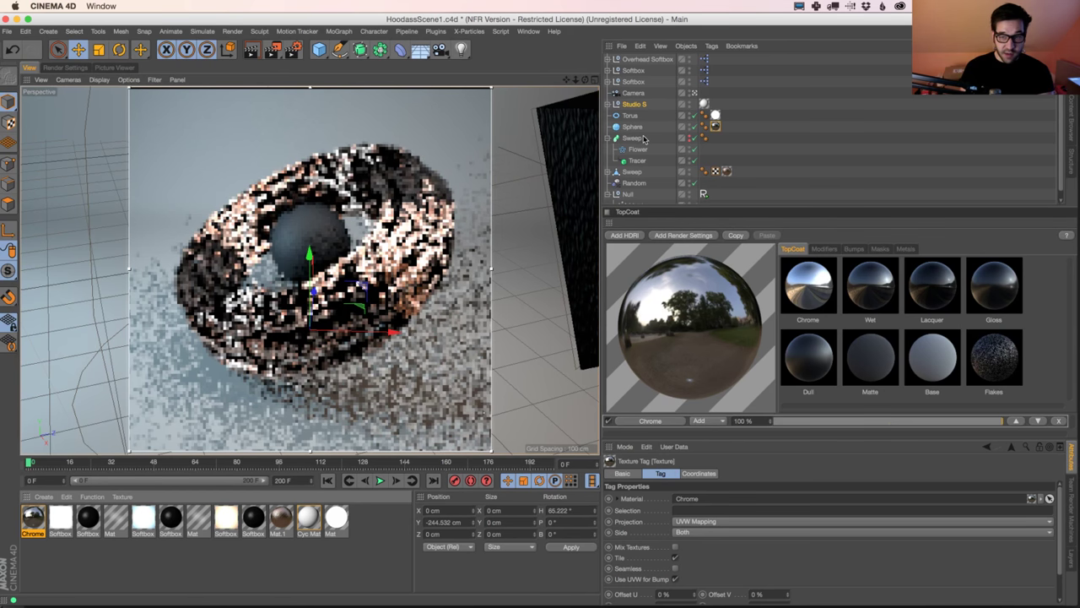
# Hide the polygon wire Sweep to expose the sphere and increase the Chrome material's blur amount
pyautogui.click(688, 174)
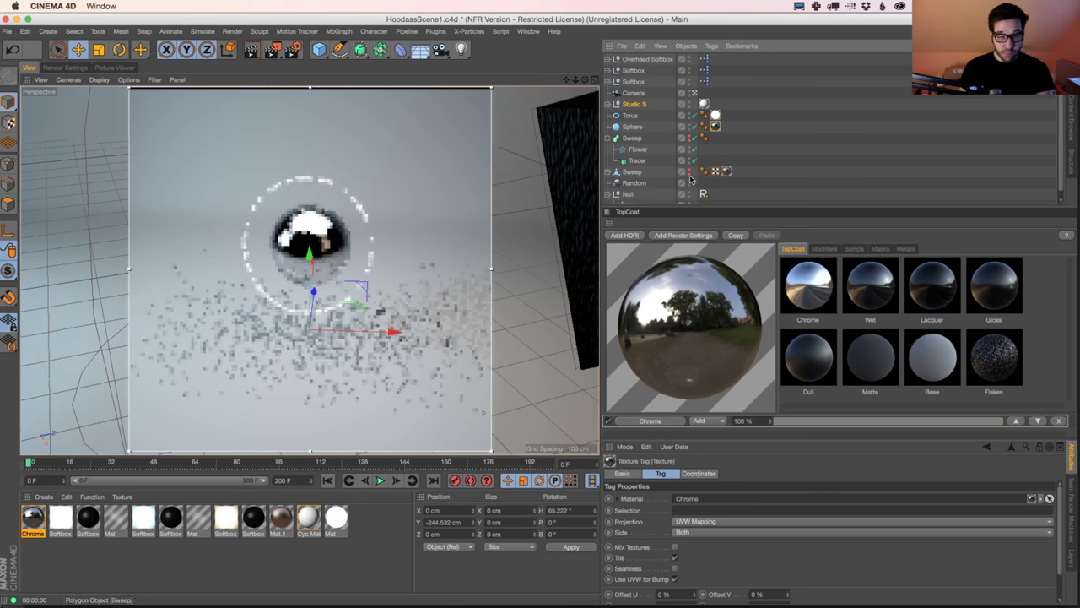
pyautogui.click(824, 249)
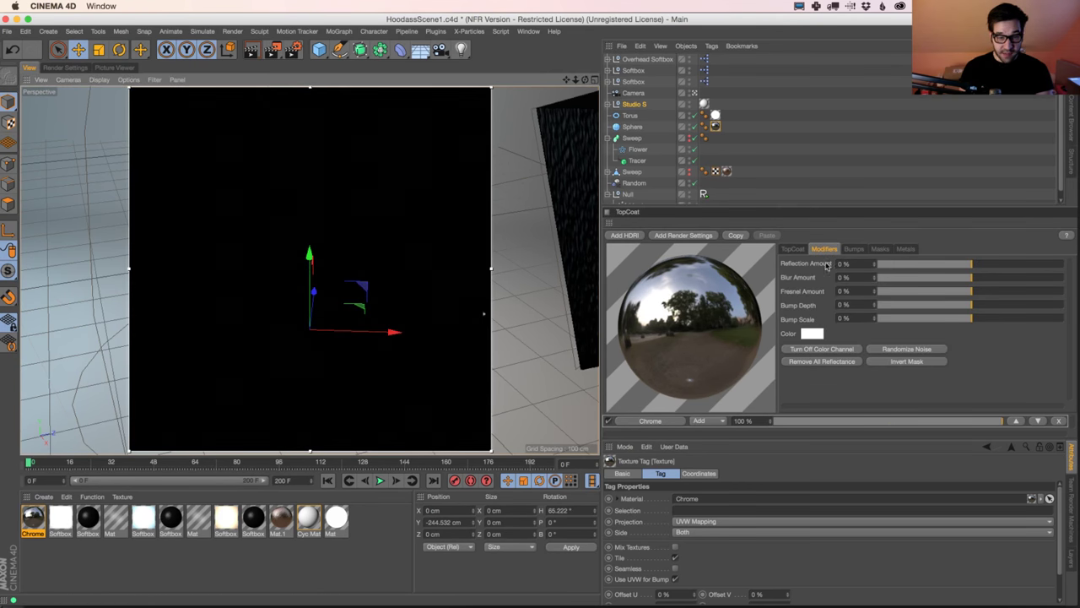
pyautogui.click(973, 279)
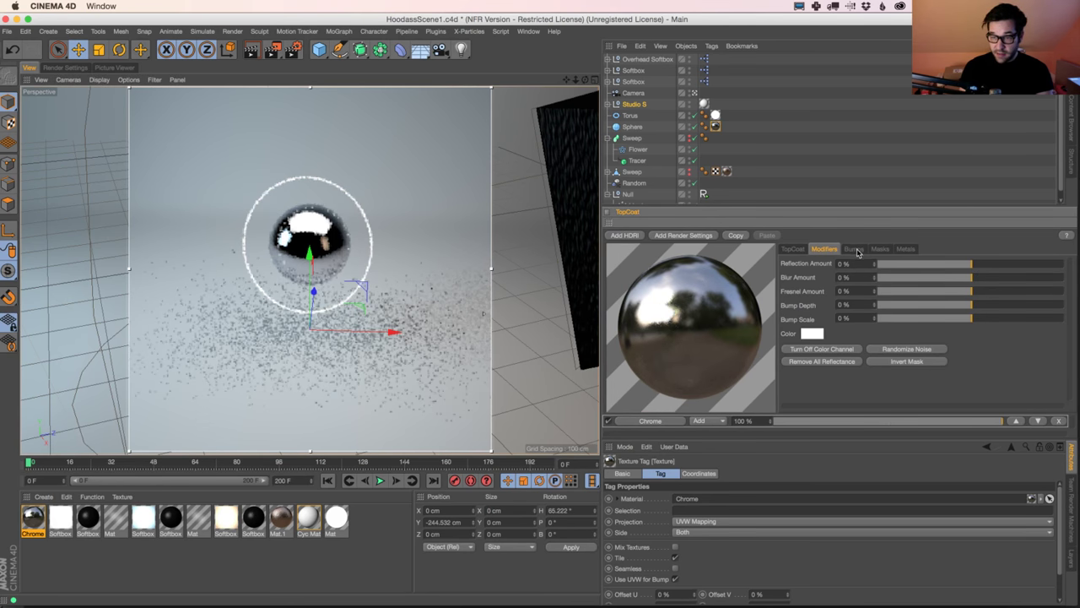
# Try the Imperfections1 bump on the sphere's Chrome material and replace it with Imperfections4
pyautogui.click(854, 249)
pyautogui.moveTo(1065, 283); pyautogui.dragTo(1077, 320)
pyautogui.click(807, 293)
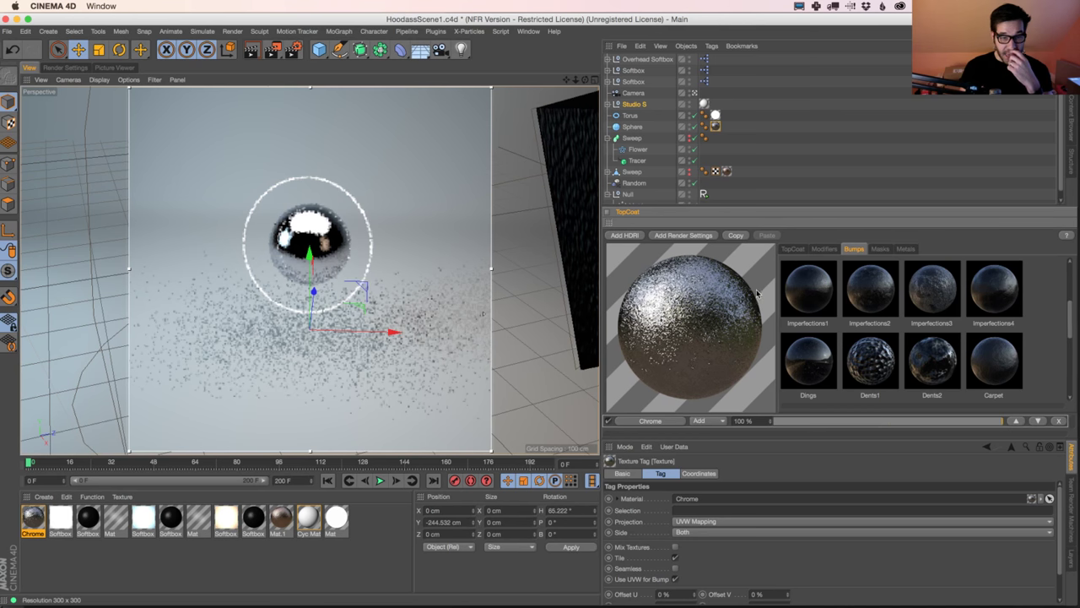
pyautogui.click(993, 287)
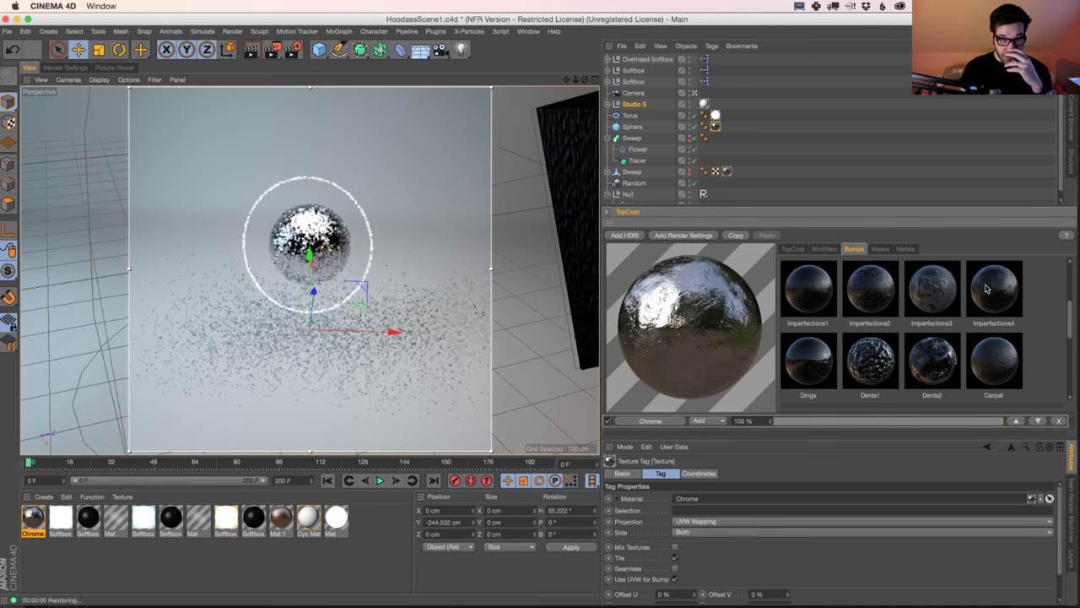
# Reduce the Chrome layer's strength in the sphere's TopCoat material to 73%
pyautogui.click(826, 249)
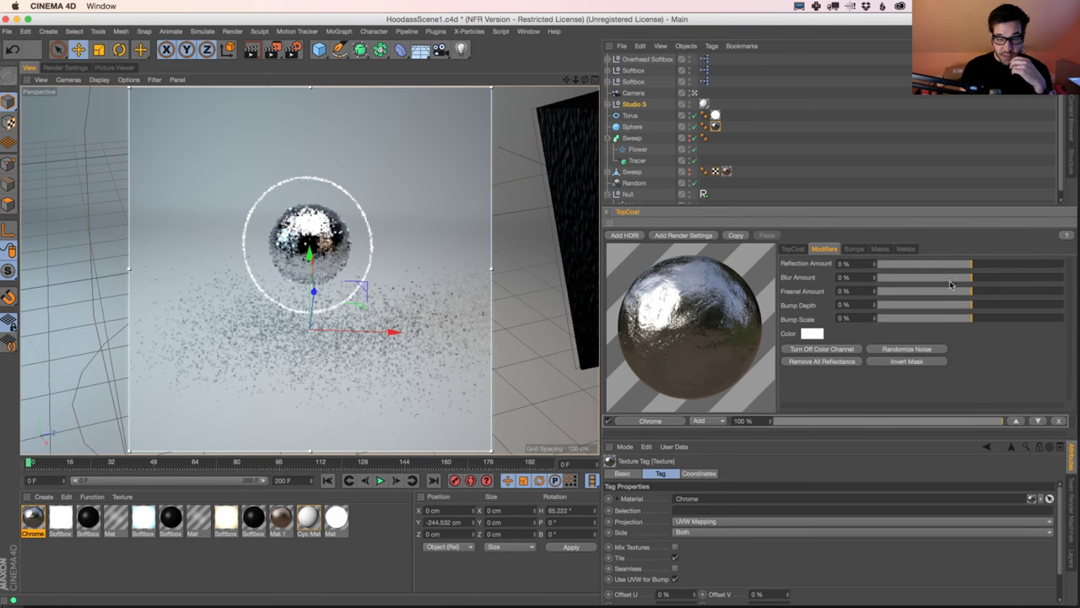
pyautogui.click(943, 421)
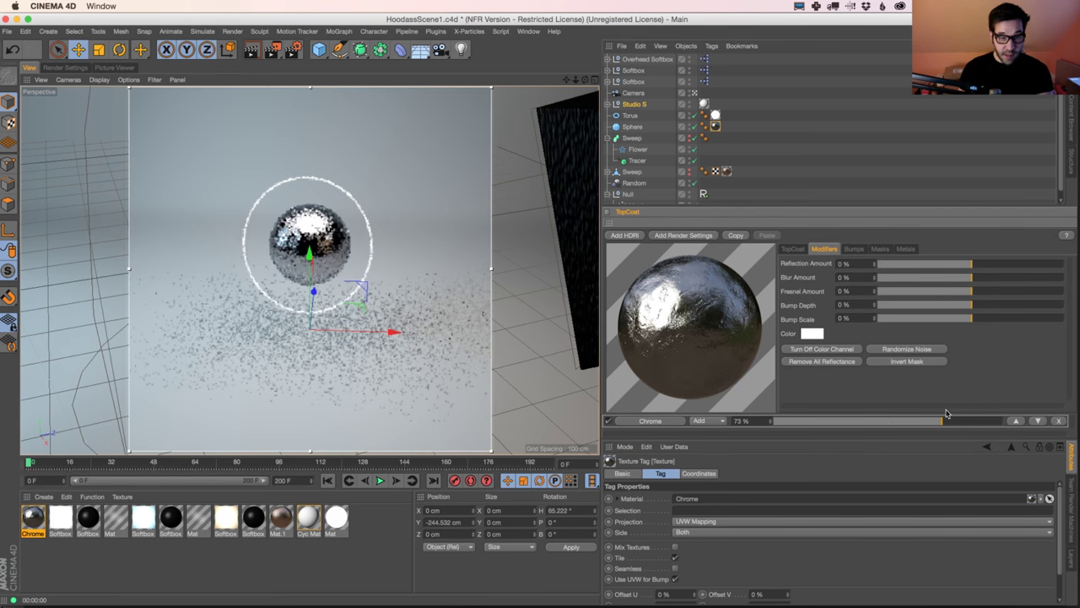
pyautogui.click(968, 272)
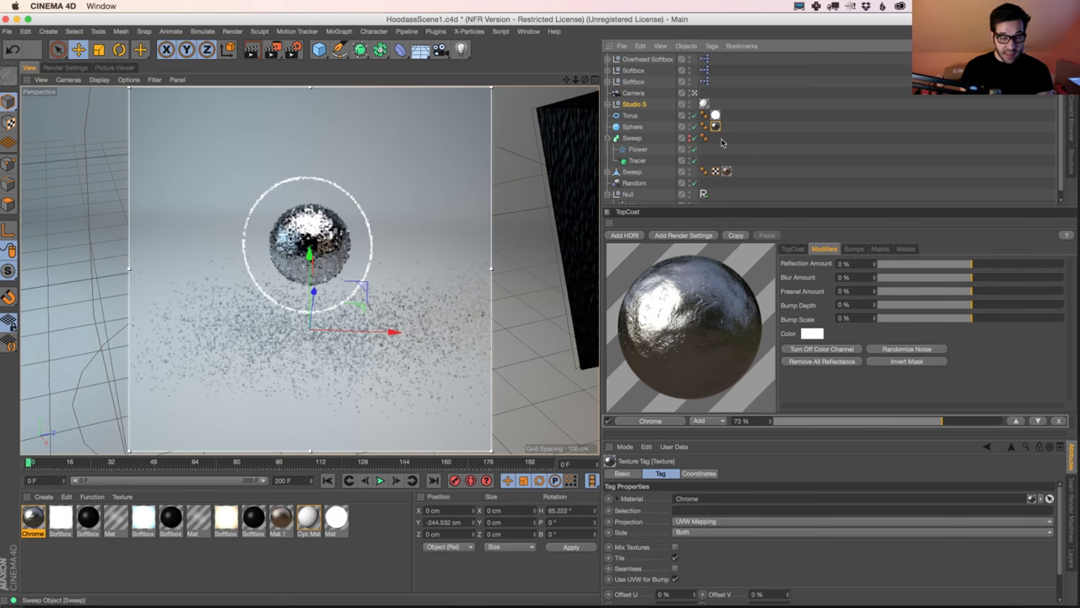
# Activate the LK Low render preset and render the scene to the Picture Viewer
pyautogui.click(66, 67)
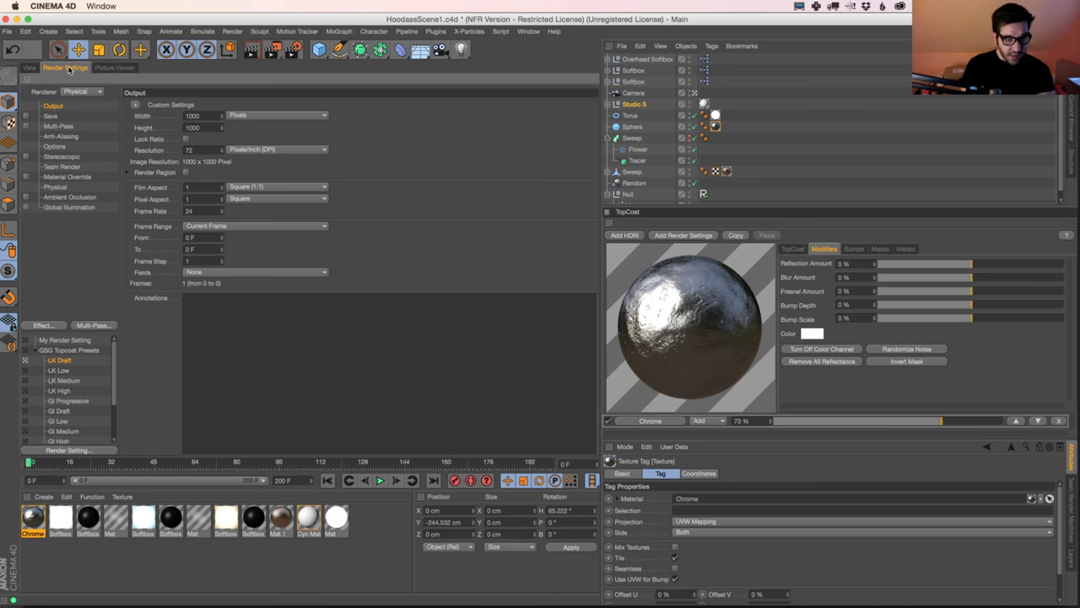
pyautogui.click(24, 370)
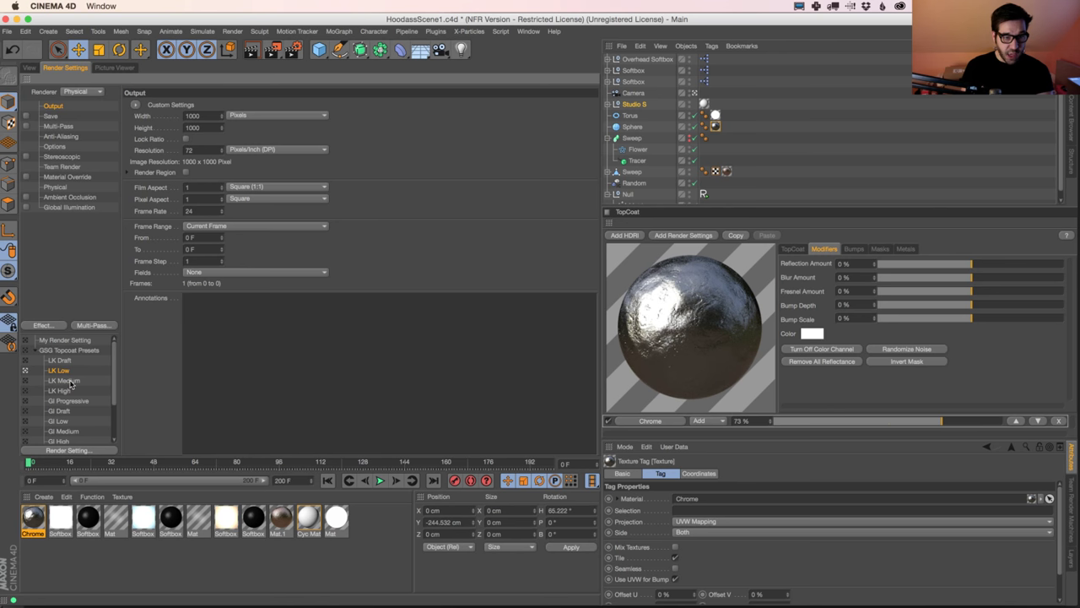
pyautogui.hotkey('shift', 'r')
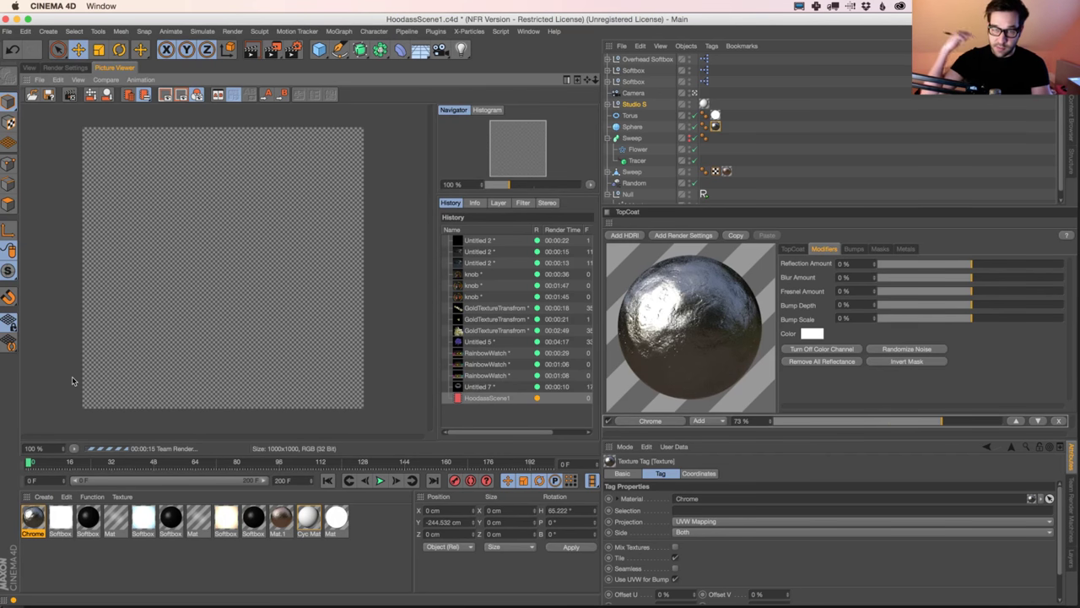
# Switch to Chrome to review the Instagram reference and read the c4dlive Twitch chat, and return to Cinema 4D
pyautogui.press('super+Tab')
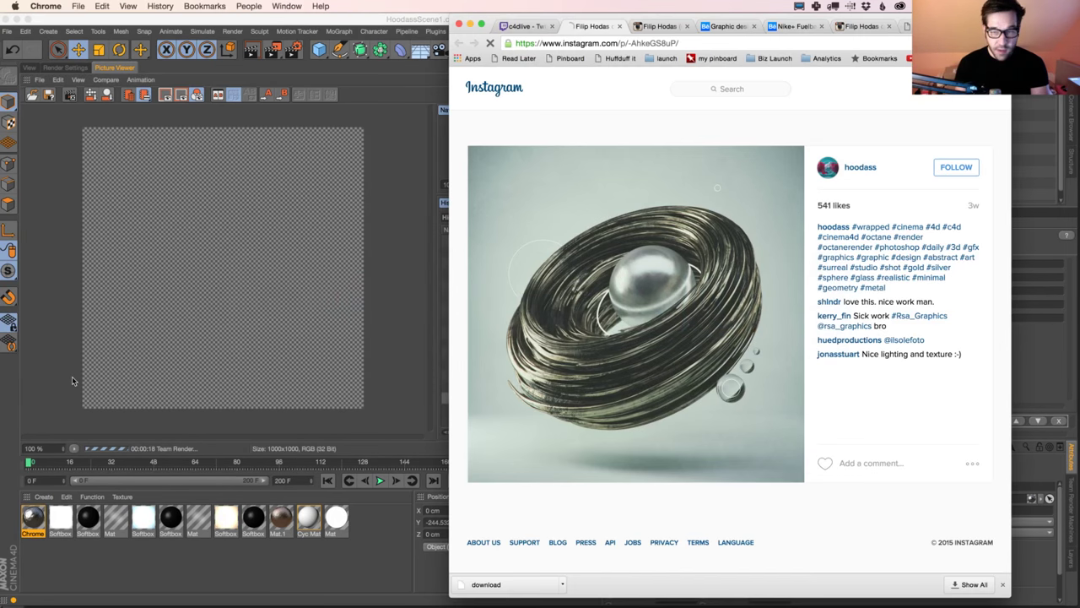
pyautogui.click(538, 28)
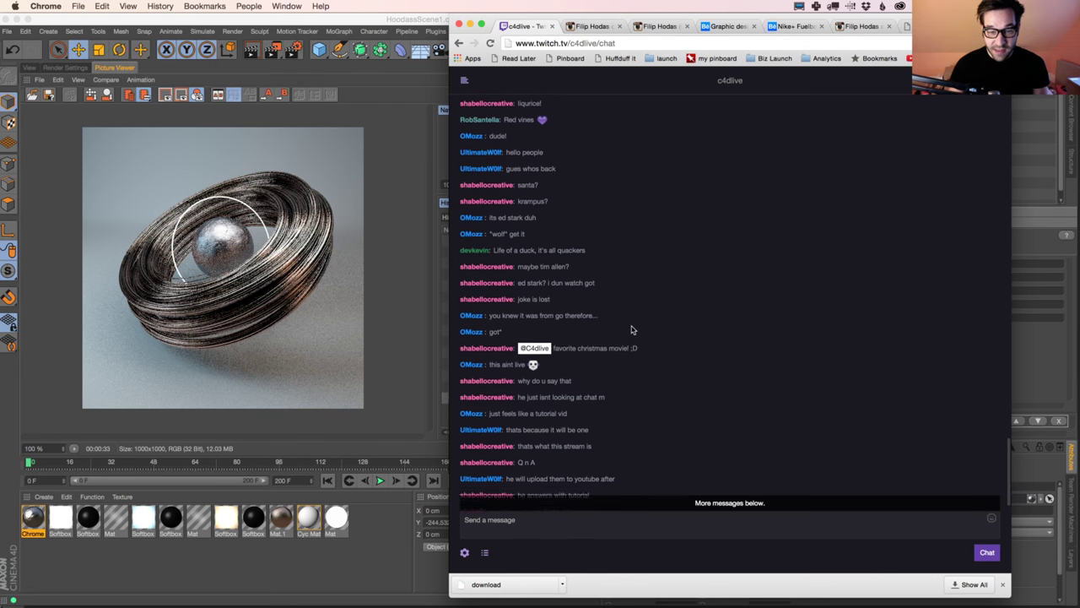
pyautogui.scroll(2, 632, 330)
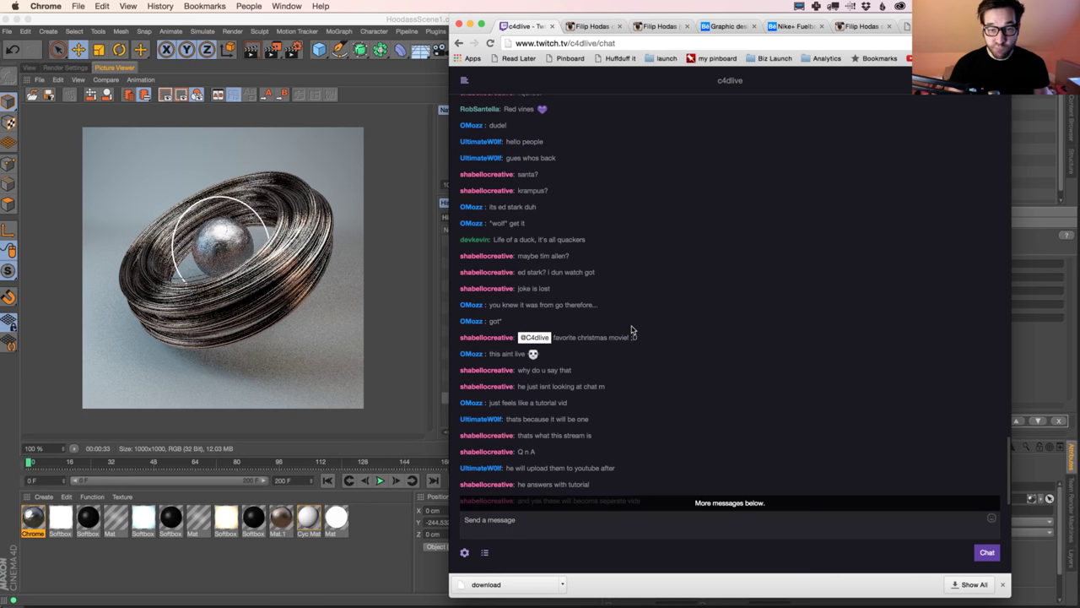
pyautogui.scroll(1, 632, 330)
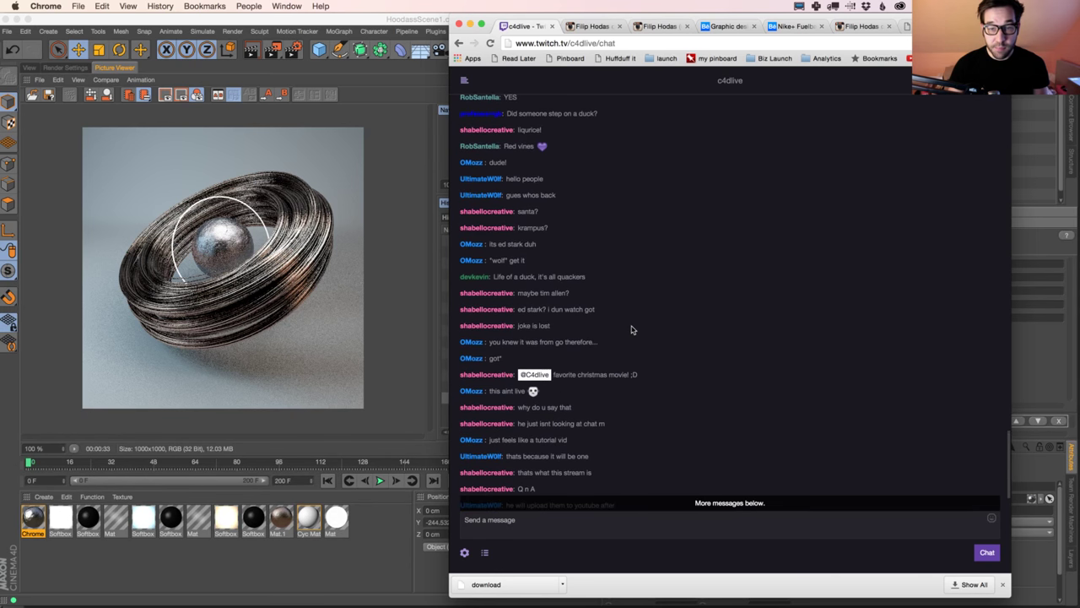
pyautogui.scroll(-4, 632, 330)
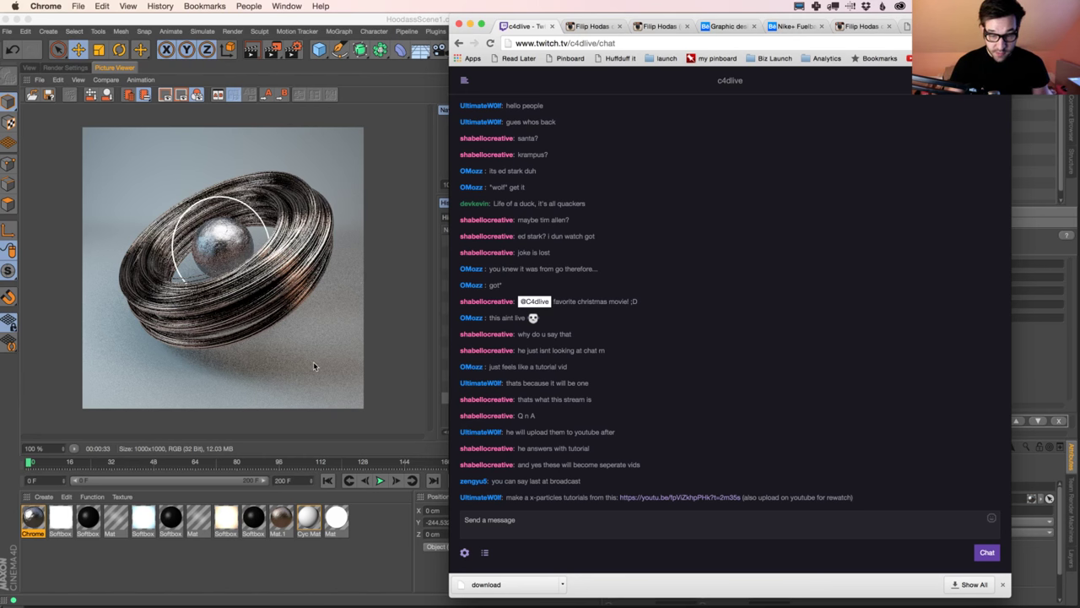
pyautogui.click(405, 409)
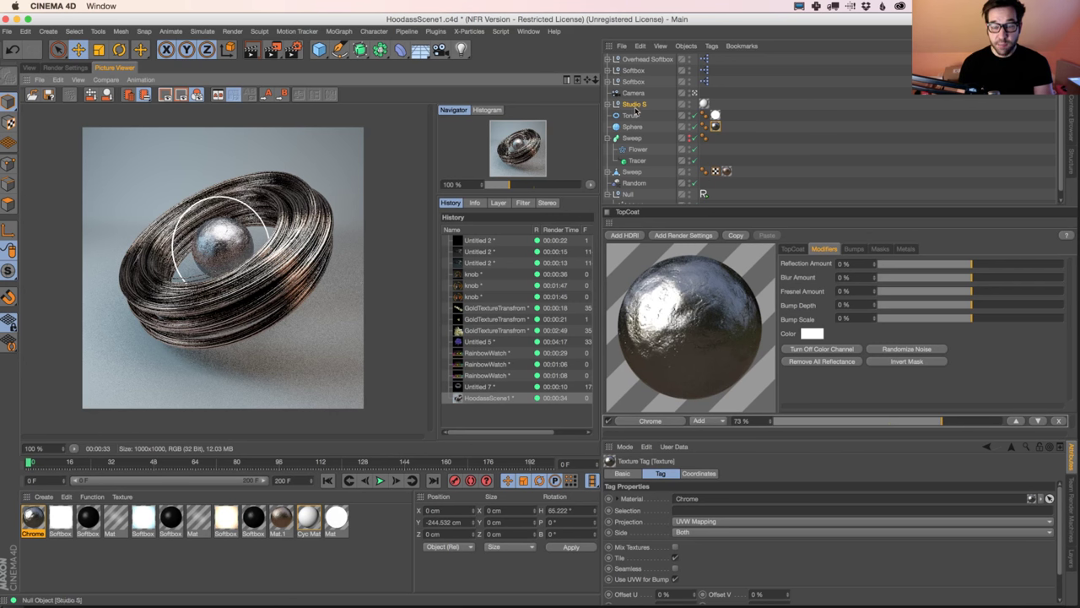
# Place the Torus inside a new MoGraph Cloner and return to the perspective view
pyautogui.click(630, 116)
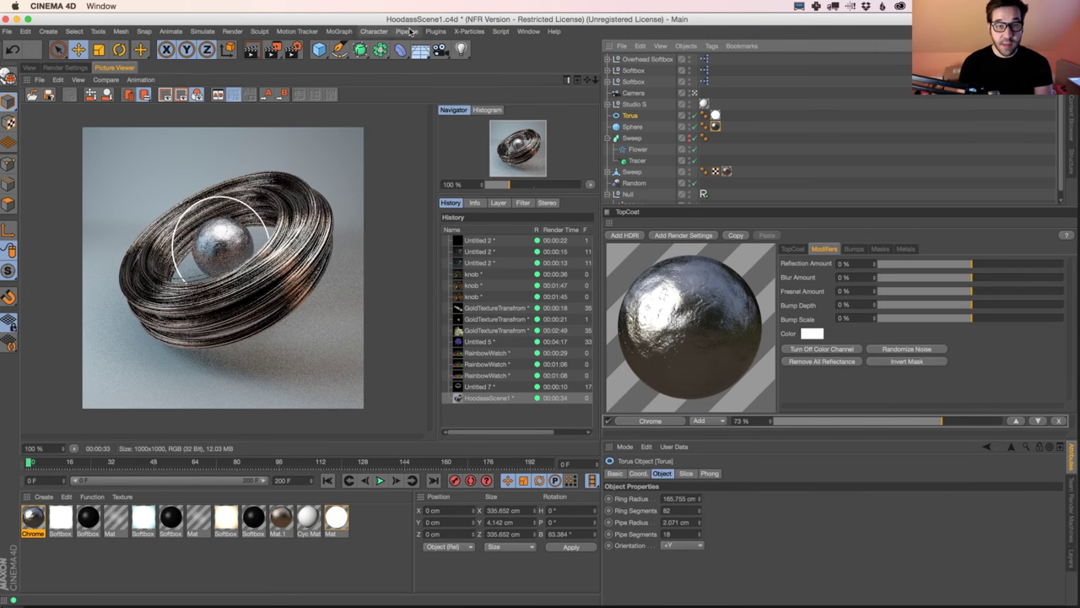
pyautogui.click(408, 31)
pyautogui.moveTo(351, 49)
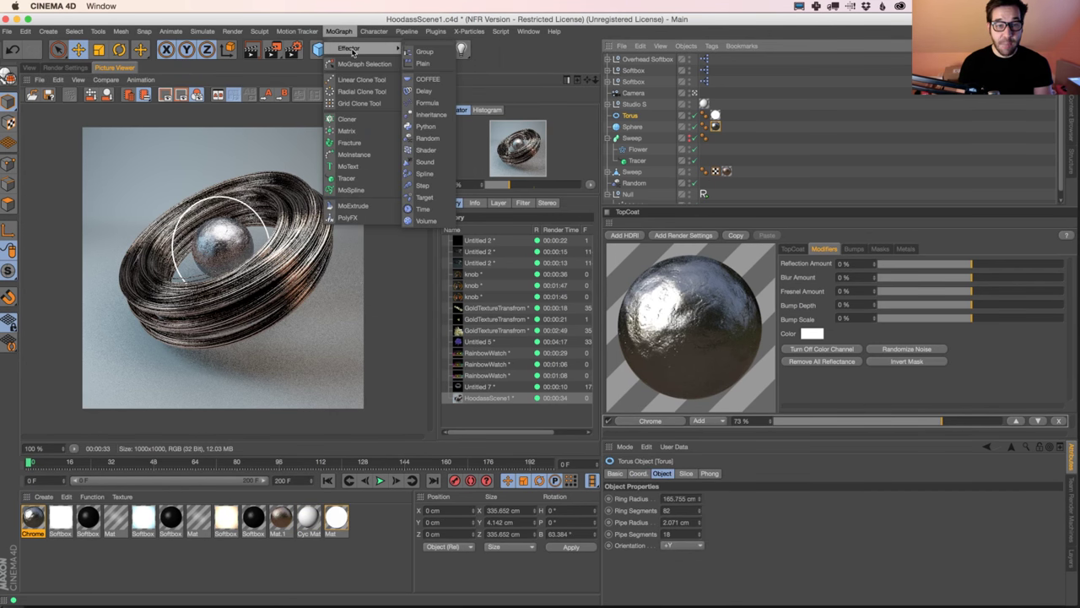
pyautogui.keyDown('alt'); pyautogui.click(347, 119); pyautogui.keyUp('alt')
pyautogui.click(27, 68)
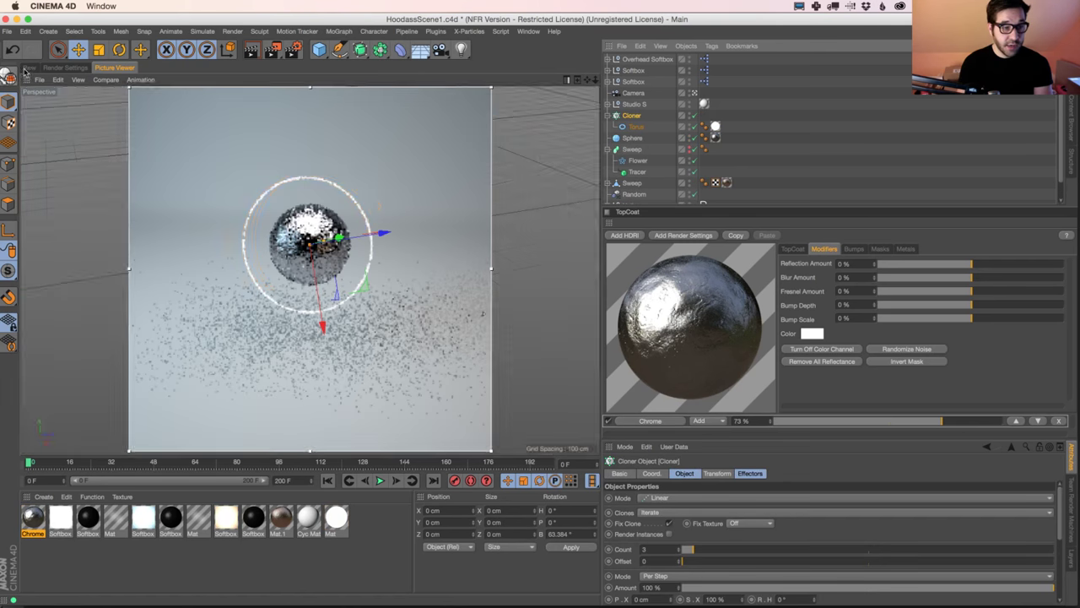
pyautogui.click(689, 150)
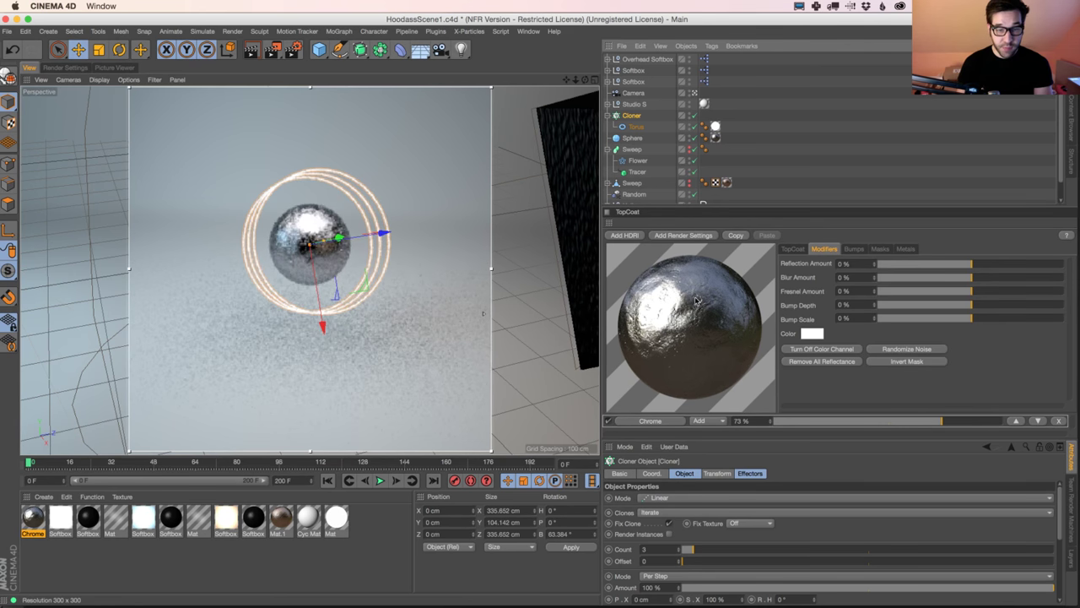
# Set the Cloner's count to 6 and its per-step Y offset to 10 cm
pyautogui.moveTo(688, 548)
pyautogui.mouseDown()
pyautogui.moveTo(739, 546)
pyautogui.moveTo(686, 549)
pyautogui.moveTo(705, 549)
pyautogui.mouseUp()
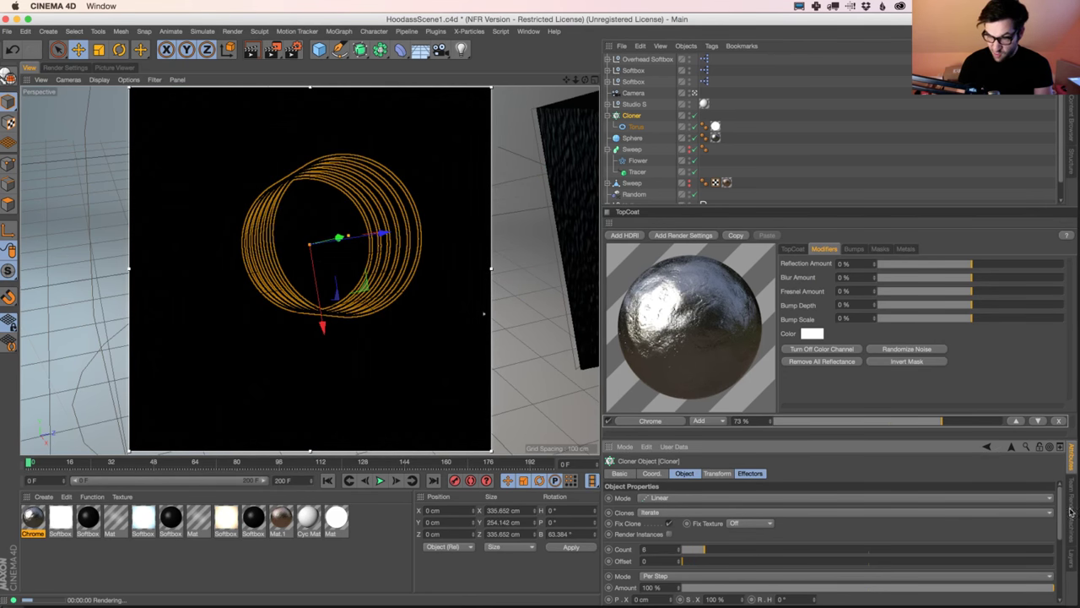
pyautogui.scroll(-3, 665, 574)
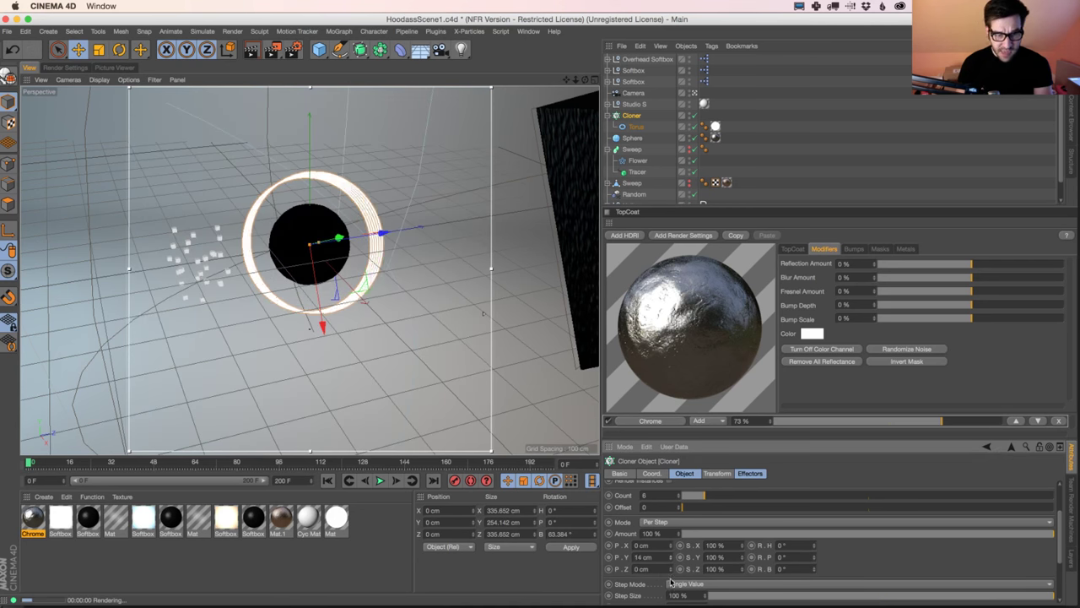
pyautogui.moveTo(671, 582); pyautogui.dragTo(670, 591)
# Add a Random effector to the torus Cloner with position offsets of X 422 cm, Y 143 cm and Z 165 cm
pyautogui.click(339, 31)
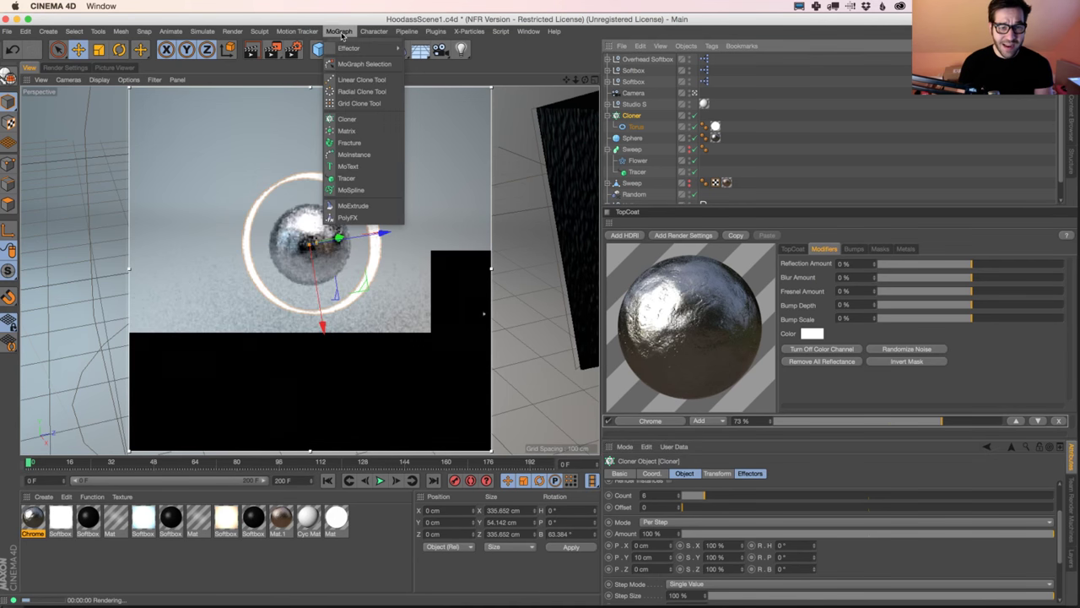
pyautogui.moveTo(379, 48)
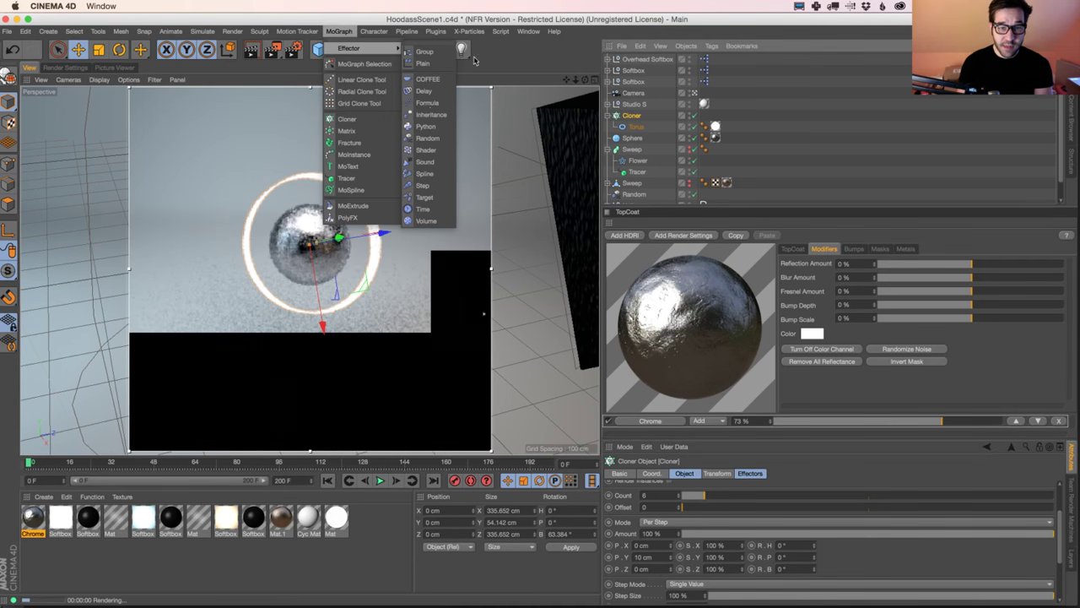
pyautogui.click(429, 139)
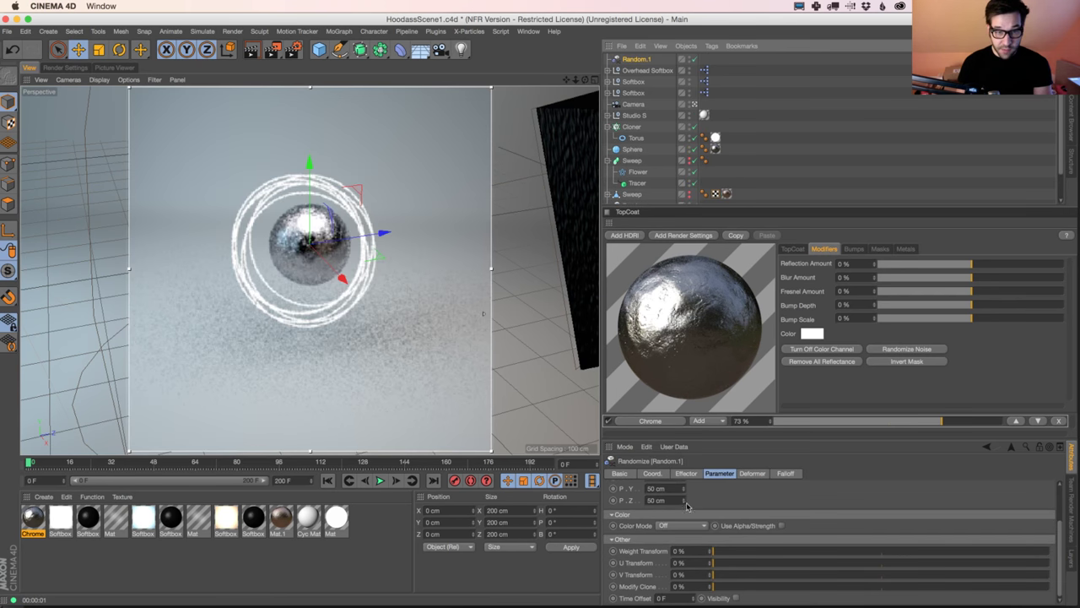
pyautogui.moveTo(683, 488); pyautogui.dragTo(695, 440)
pyautogui.moveTo(683, 502); pyautogui.dragTo(695, 432)
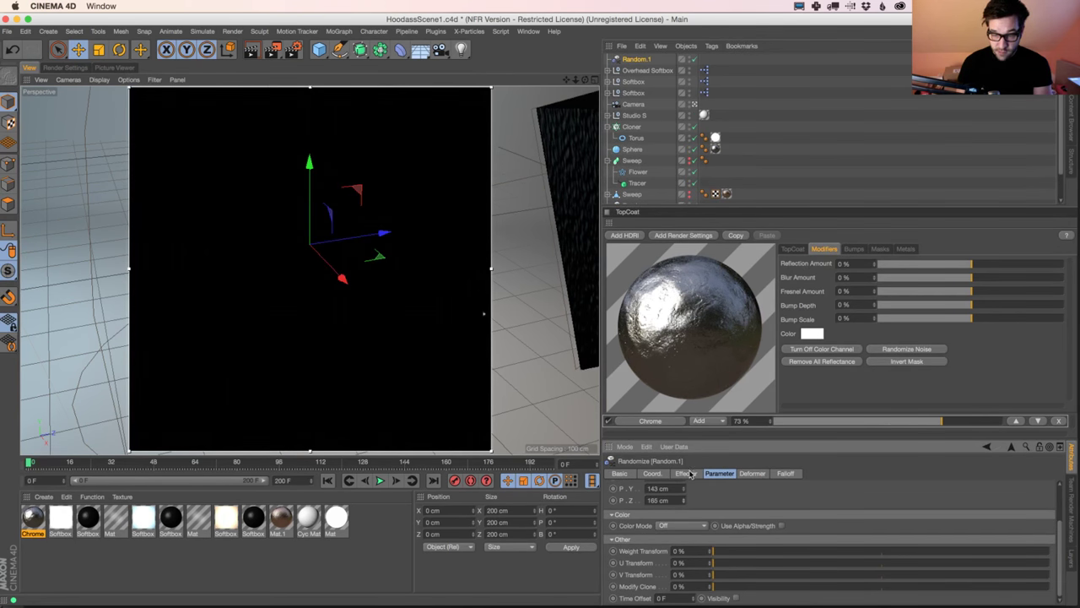
pyautogui.moveTo(1059, 525); pyautogui.dragTo(1060, 502)
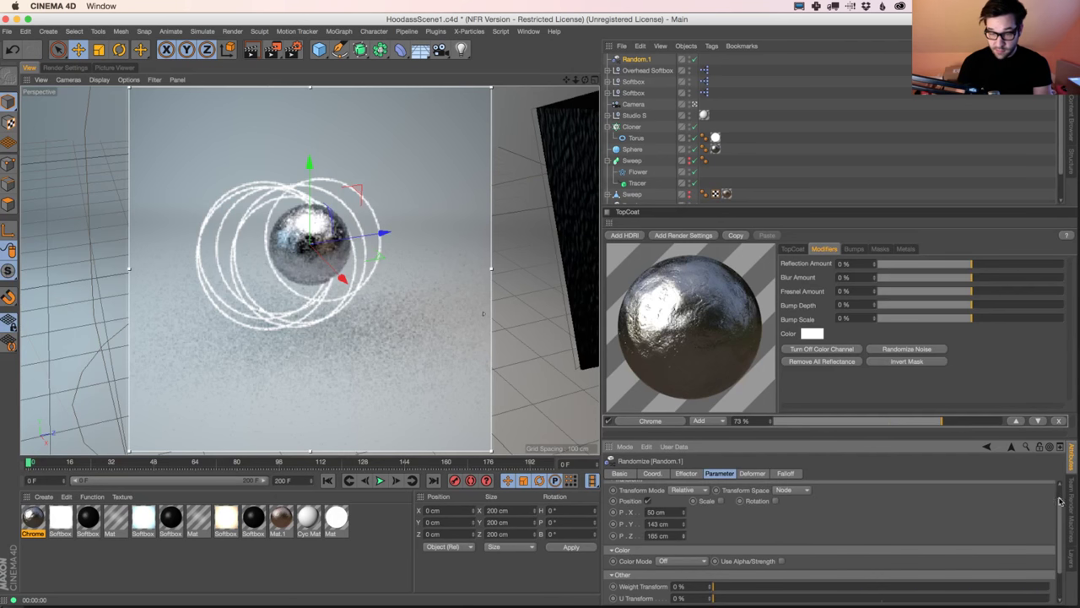
pyautogui.moveTo(684, 512); pyautogui.dragTo(692, 406)
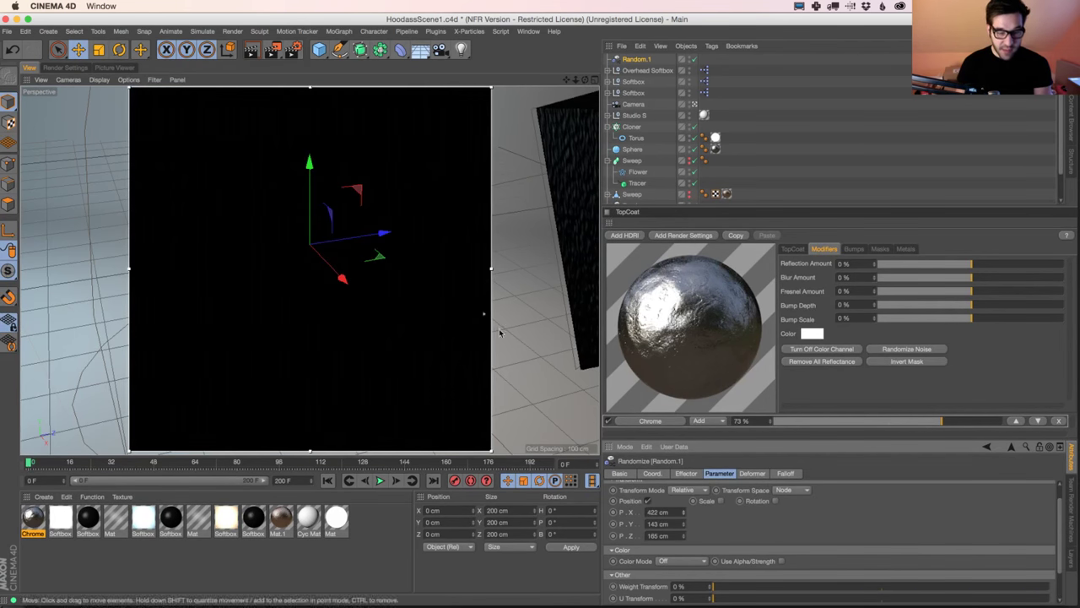
# Move the Cloner up to about X -68 cm and Y 137 cm
pyautogui.click(77, 49)
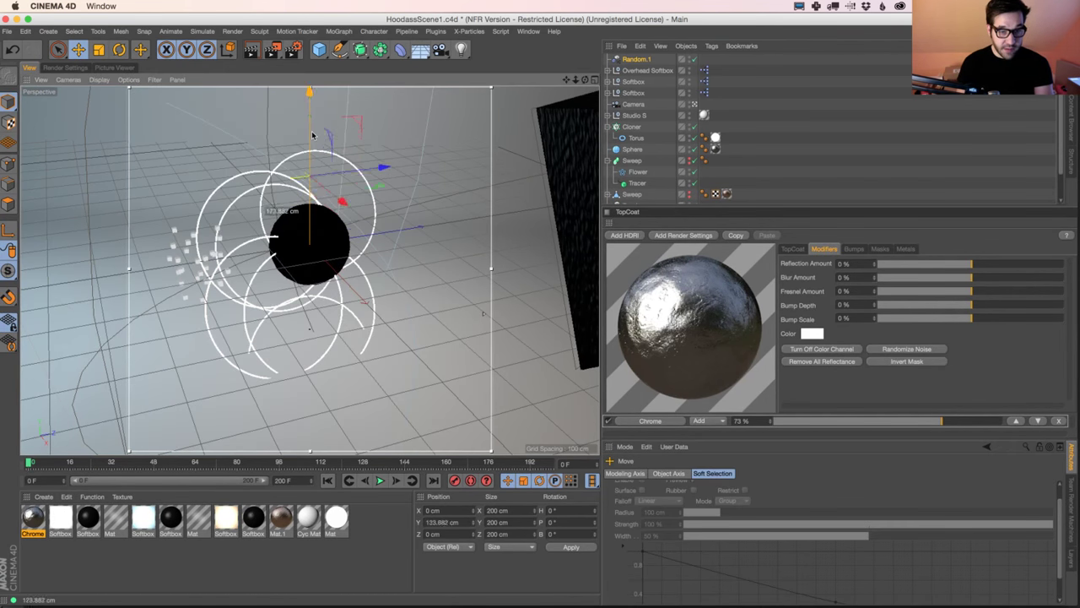
pyautogui.click(631, 126)
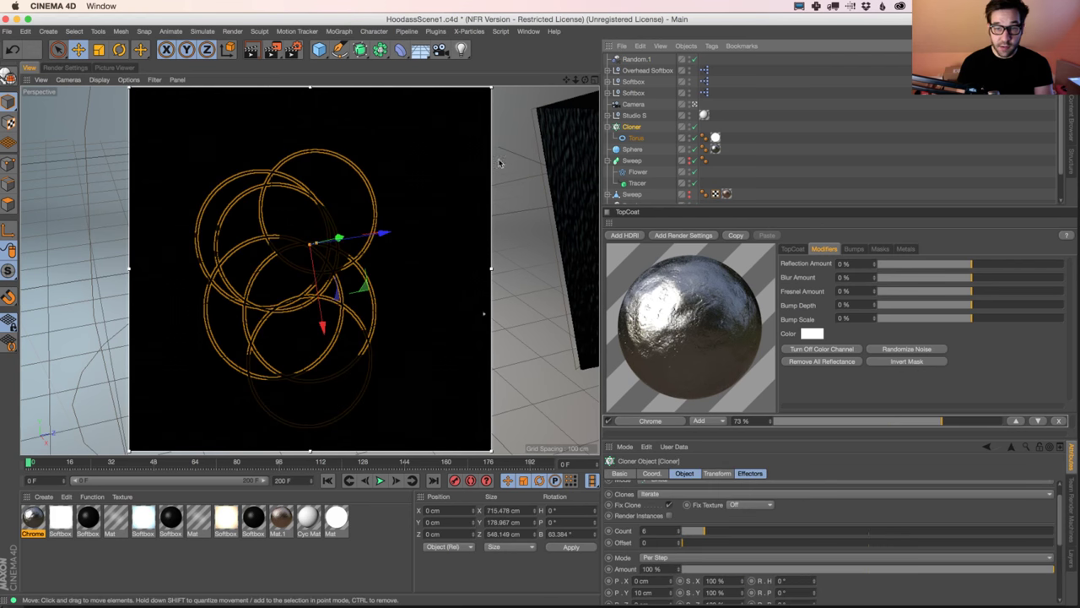
pyautogui.moveTo(319, 288); pyautogui.dragTo(306, 226)
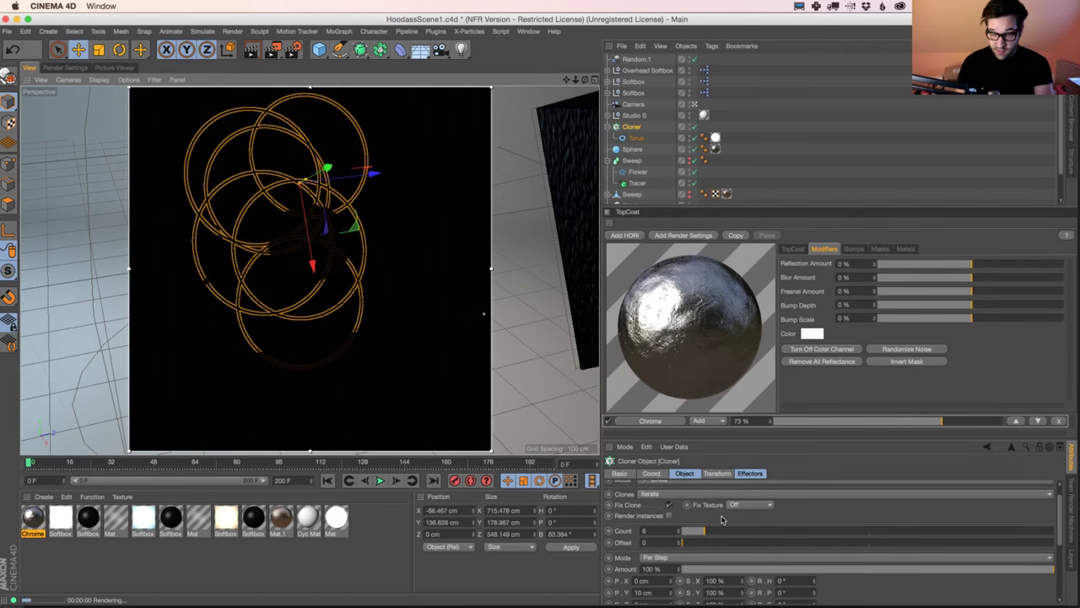
# Enable uniform scale and rotation on the Random.1 effector, with scale -0.51 and rotation H 88°, P 50° and B 107°
pyautogui.click(638, 59)
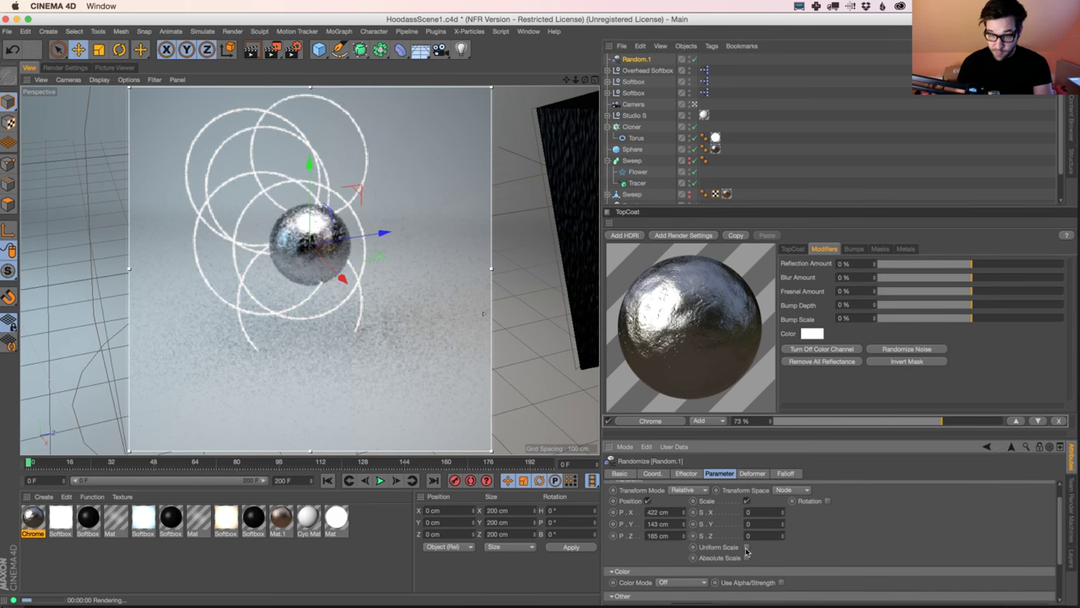
pyautogui.click(746, 546)
pyautogui.moveTo(783, 513); pyautogui.dragTo(783, 546)
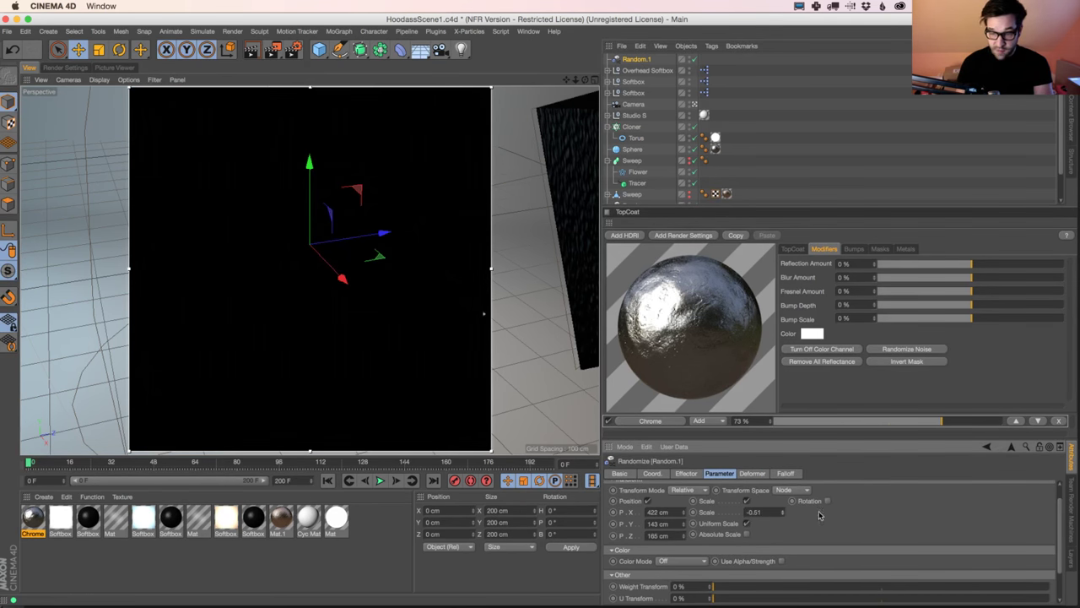
pyautogui.click(827, 500)
pyautogui.moveTo(864, 512); pyautogui.dragTo(871, 477)
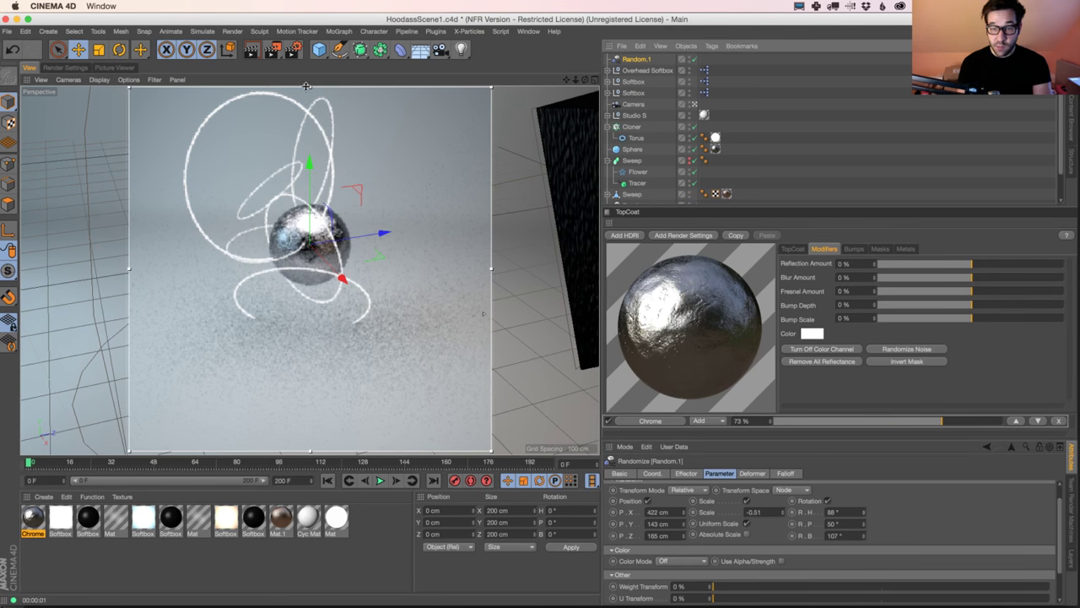
# Save the scene and render it with the LK Medium preset, viewing the previous HoodassScene1 render while it runs
pyautogui.click(67, 68)
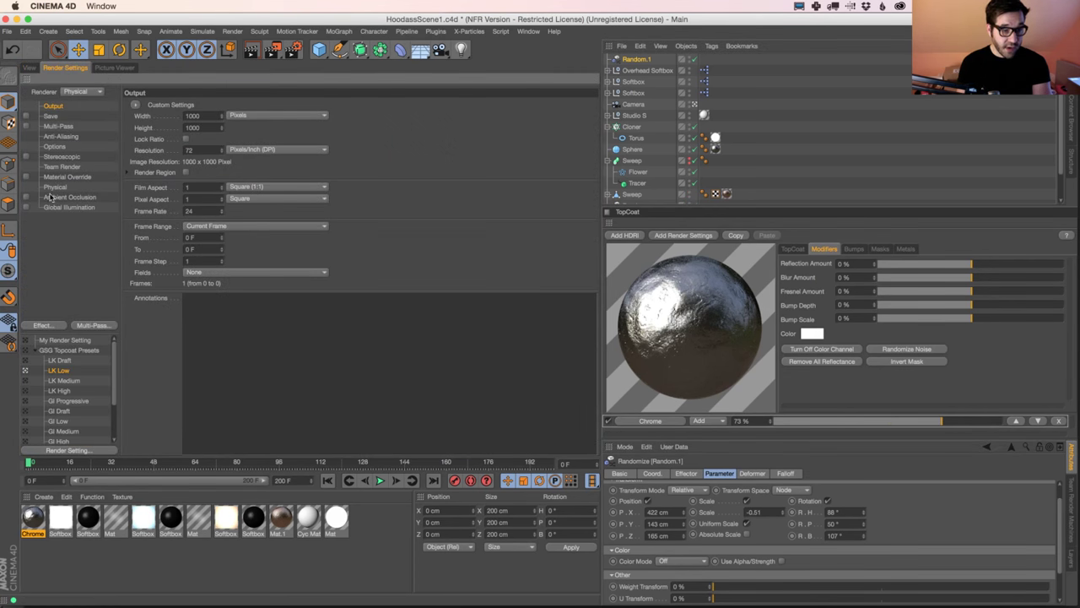
pyautogui.press('super+s')
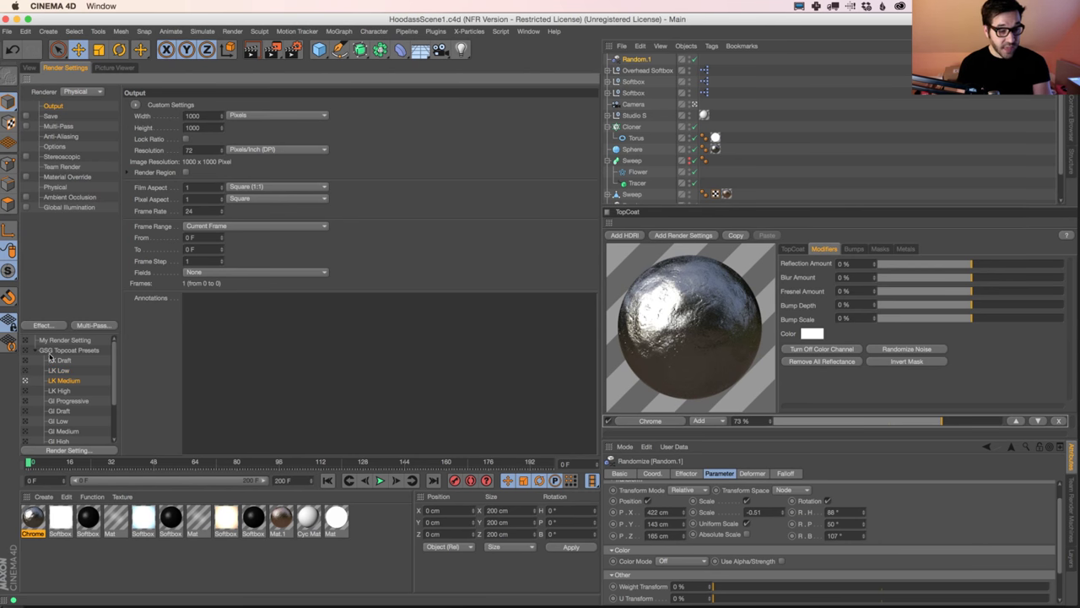
pyautogui.hotkey('shift', 'r')
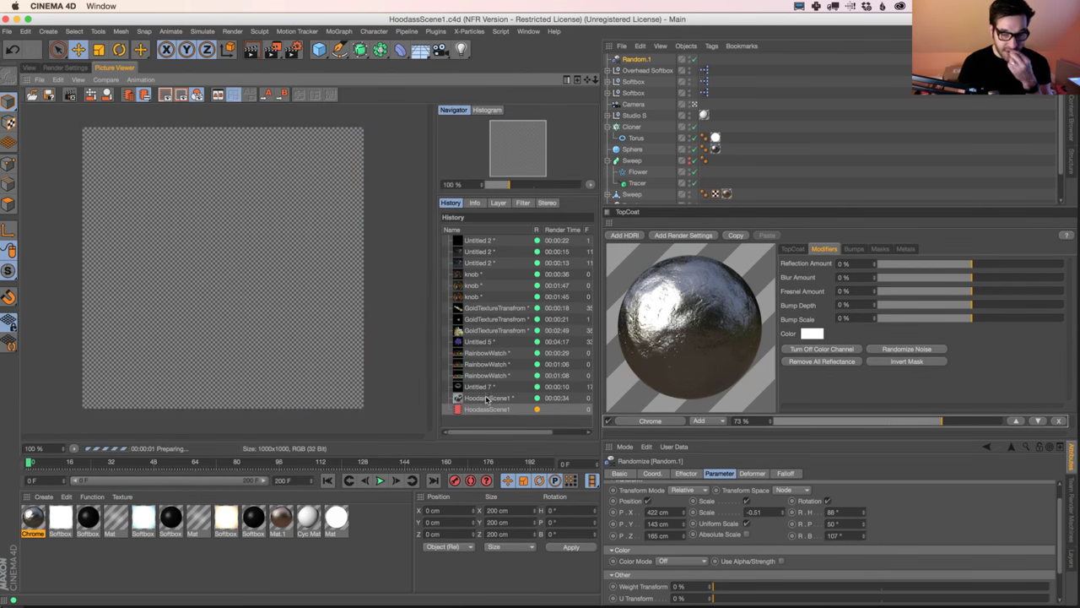
pyautogui.click(489, 399)
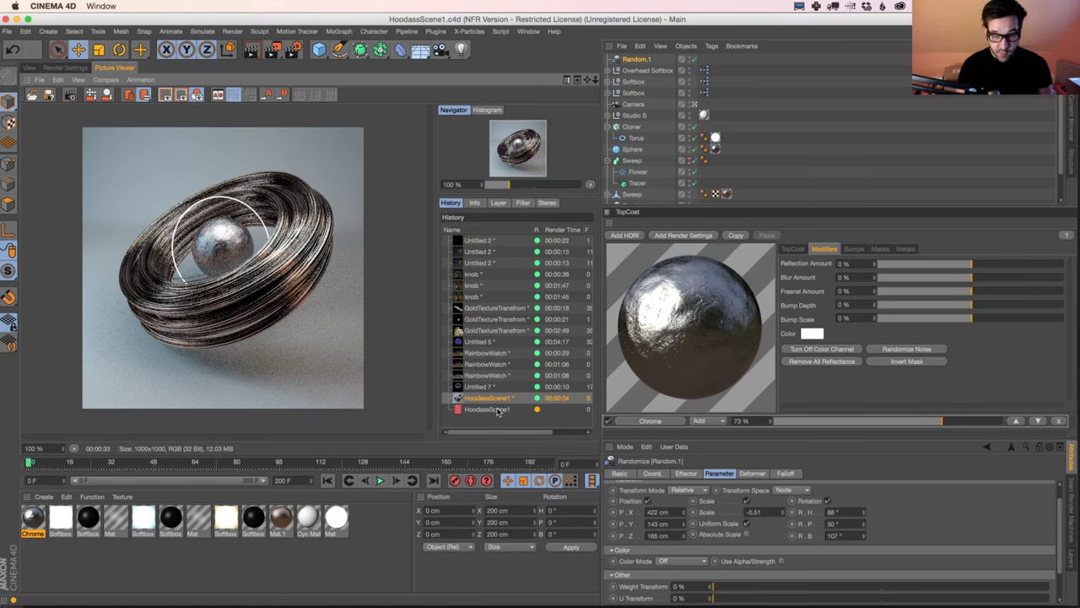
pyautogui.click(502, 409)
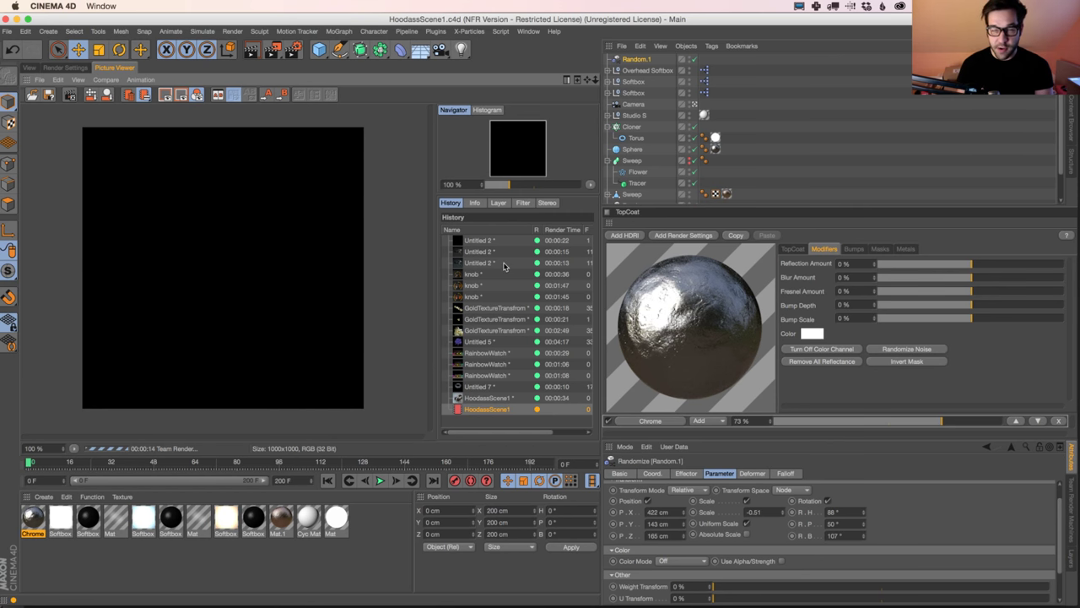
# Switch to Chrome, browse the hoodass Instagram profile and open the green chloroplast post, returning to Cinema 4D for the finished render
pyautogui.press('super+Tab')
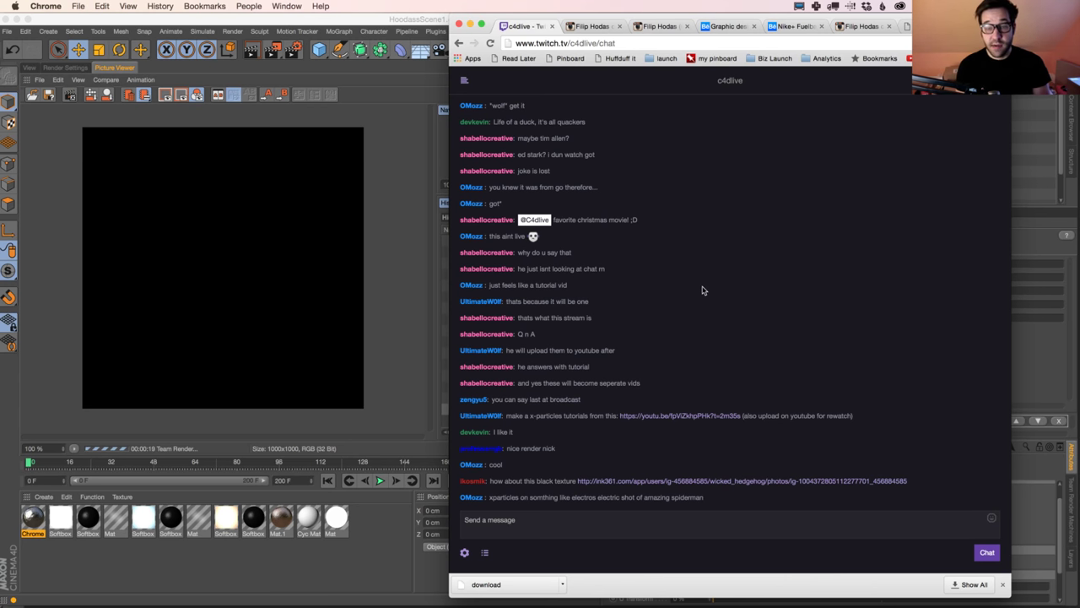
pyautogui.click(665, 27)
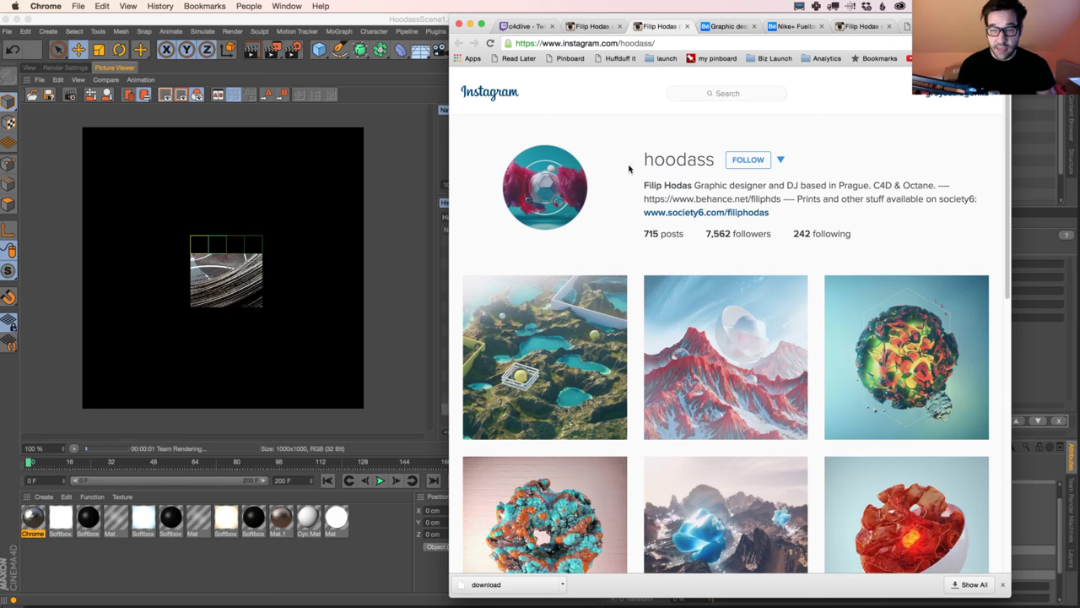
pyautogui.scroll(-5, 591, 354)
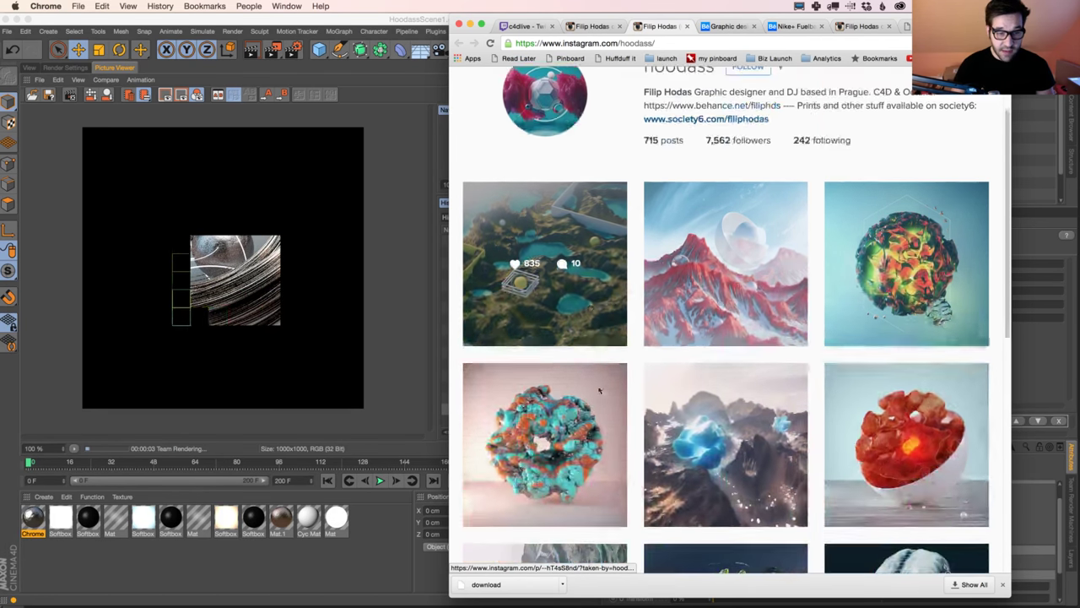
pyautogui.scroll(-2, 598, 390)
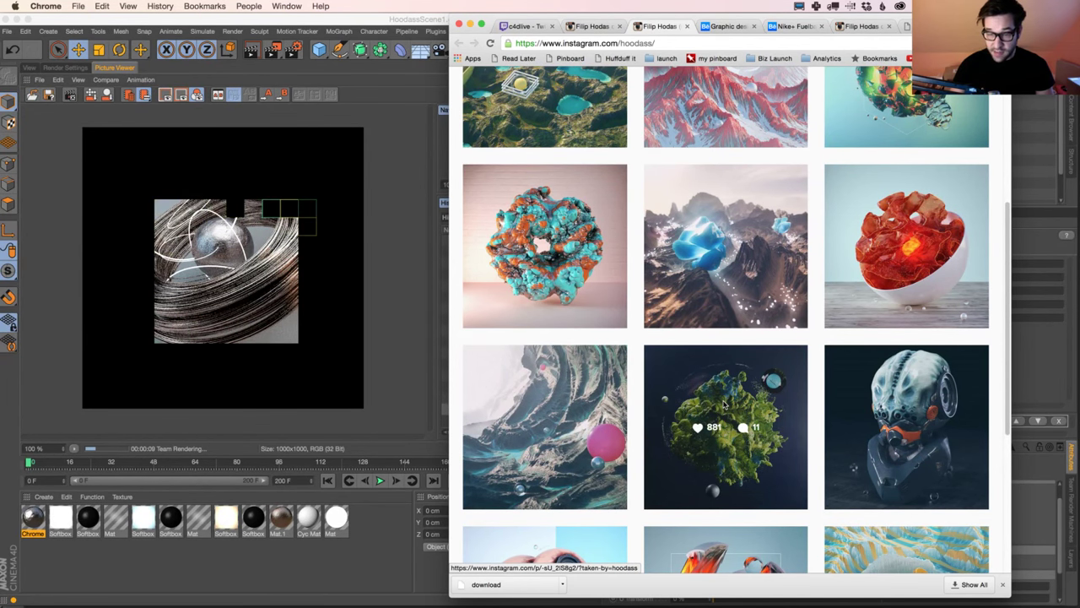
pyautogui.click(671, 363)
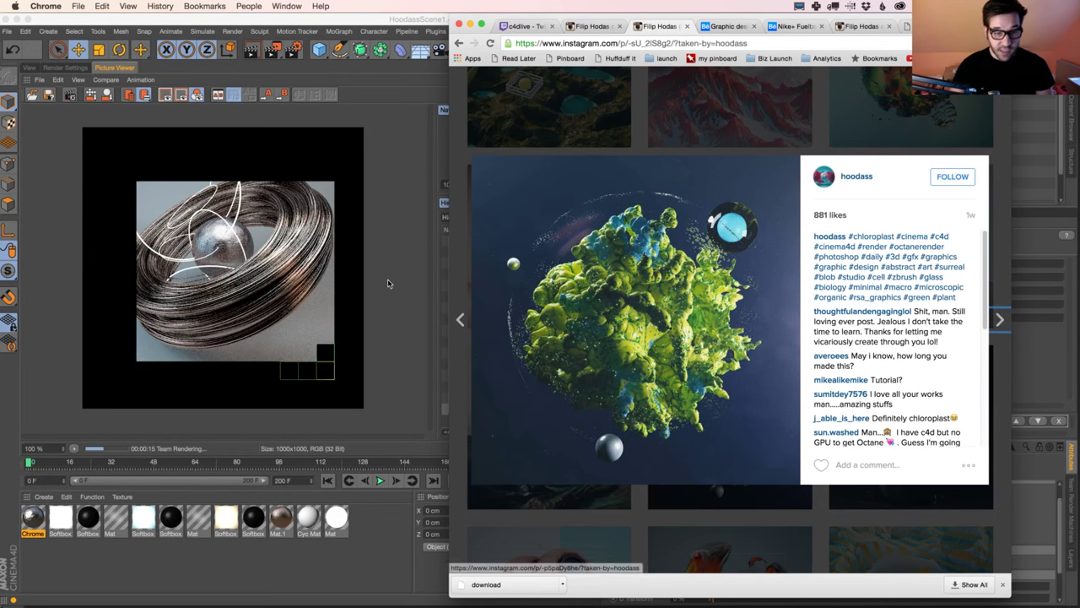
pyautogui.click(381, 189)
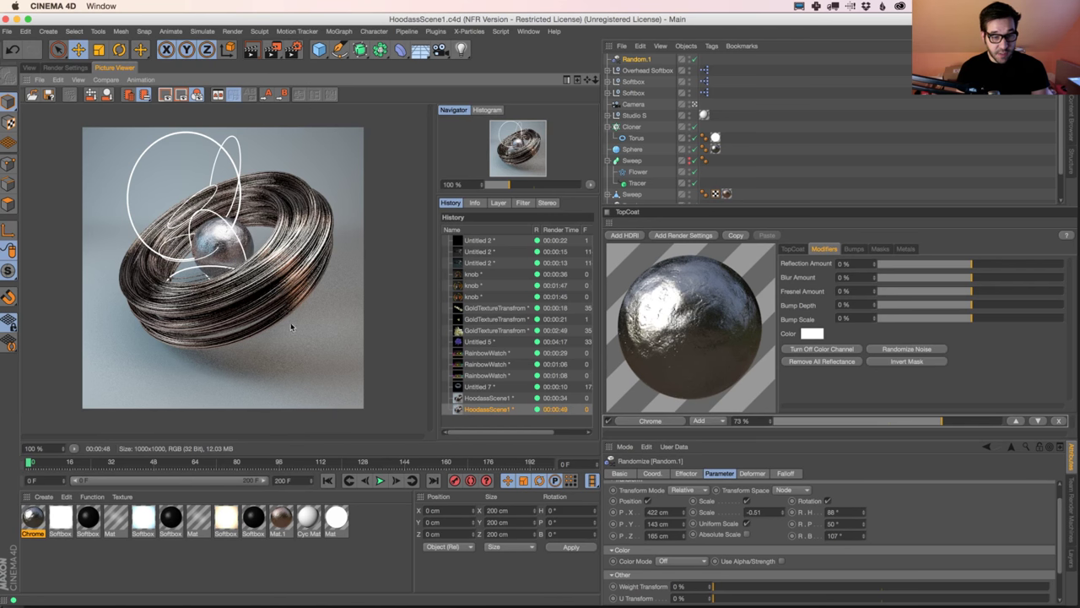
# Return to the perspective view and move the Cloner up to about X -164 cm and Y 327 cm
pyautogui.click(30, 67)
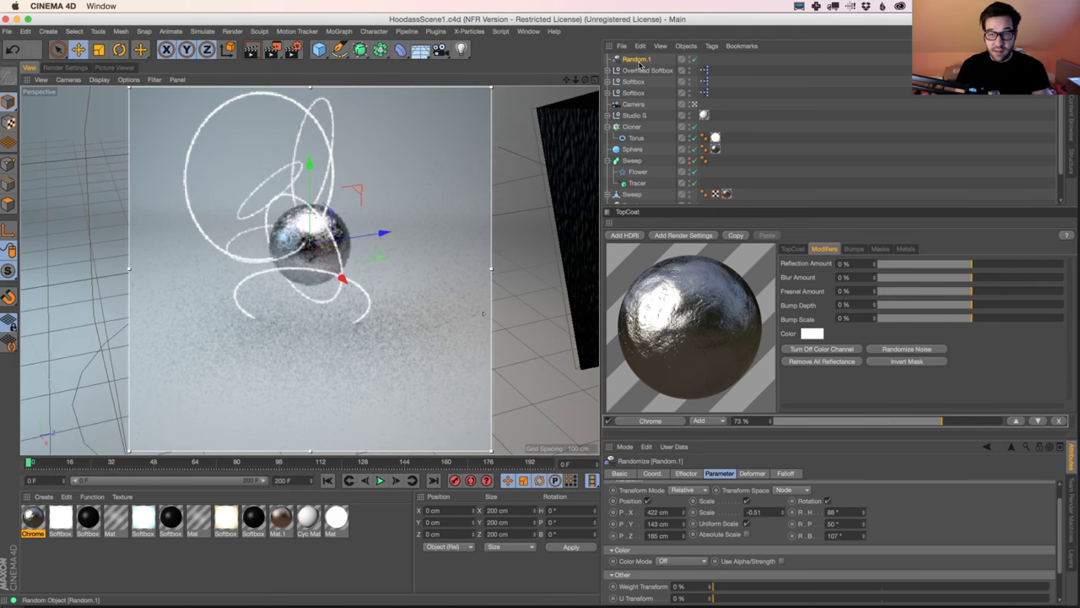
pyautogui.click(635, 127)
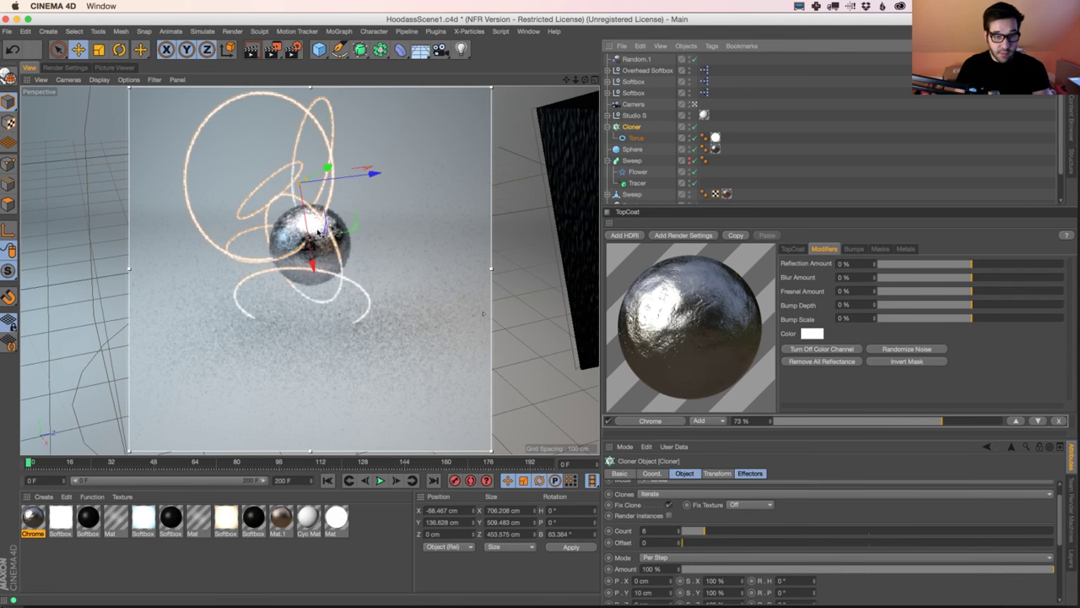
pyautogui.moveTo(309, 240); pyautogui.dragTo(355, 116)
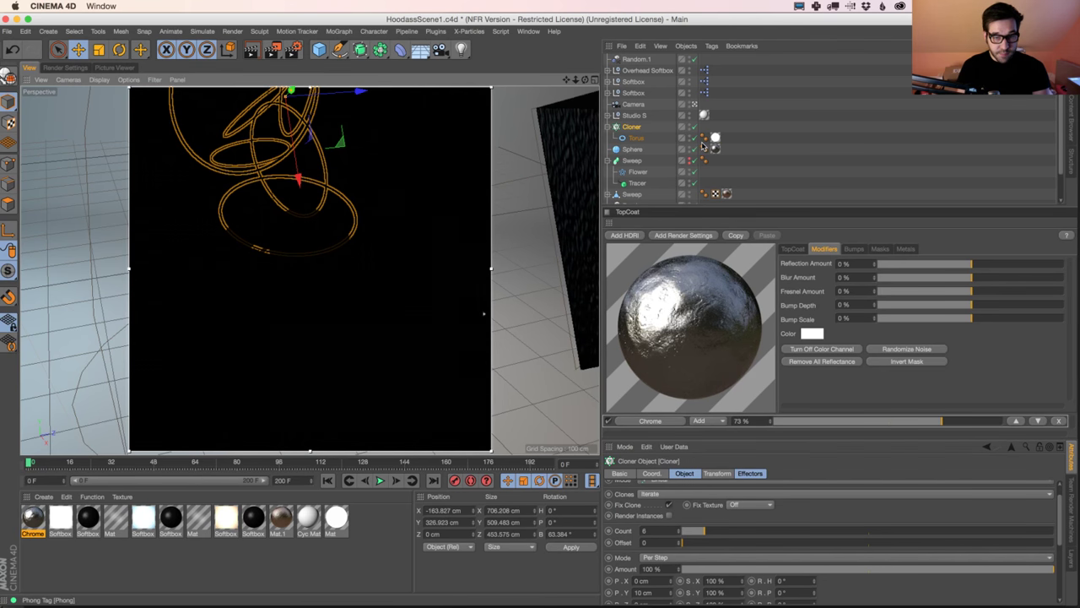
# Set the Random.1 effector's position offsets to X 422 cm, Y 139 cm and Z 640 cm to spread the hoops
pyautogui.click(636, 59)
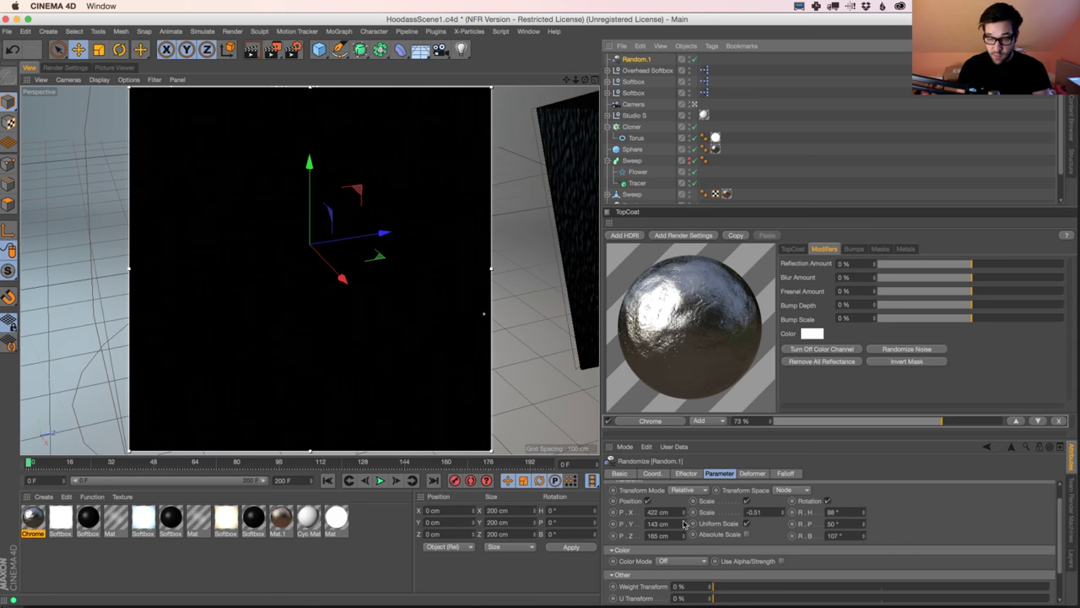
pyautogui.moveTo(685, 512); pyautogui.dragTo(686, 517)
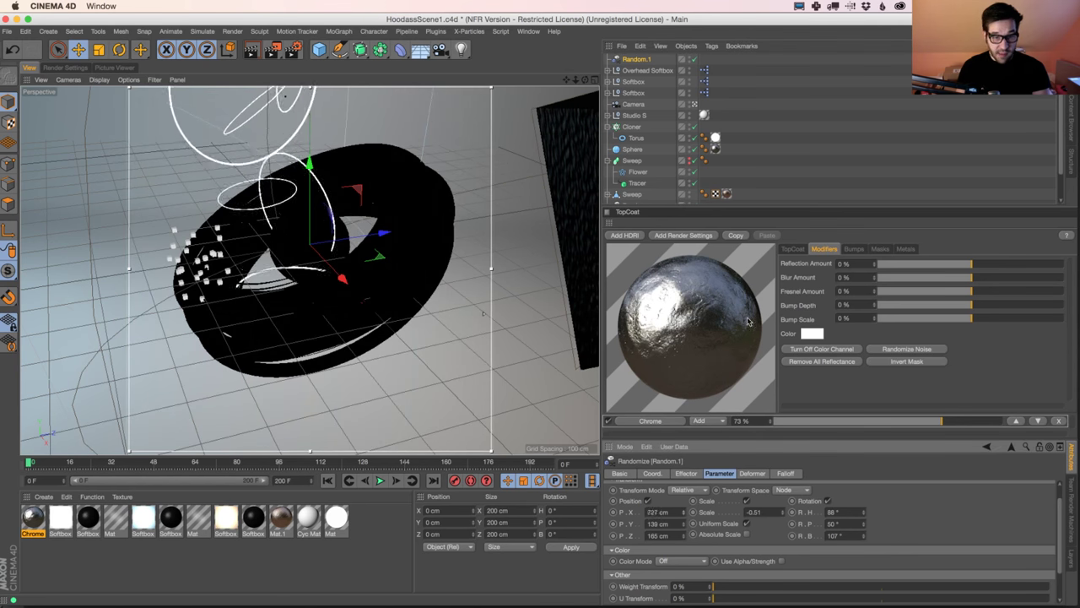
pyautogui.press('super+z')
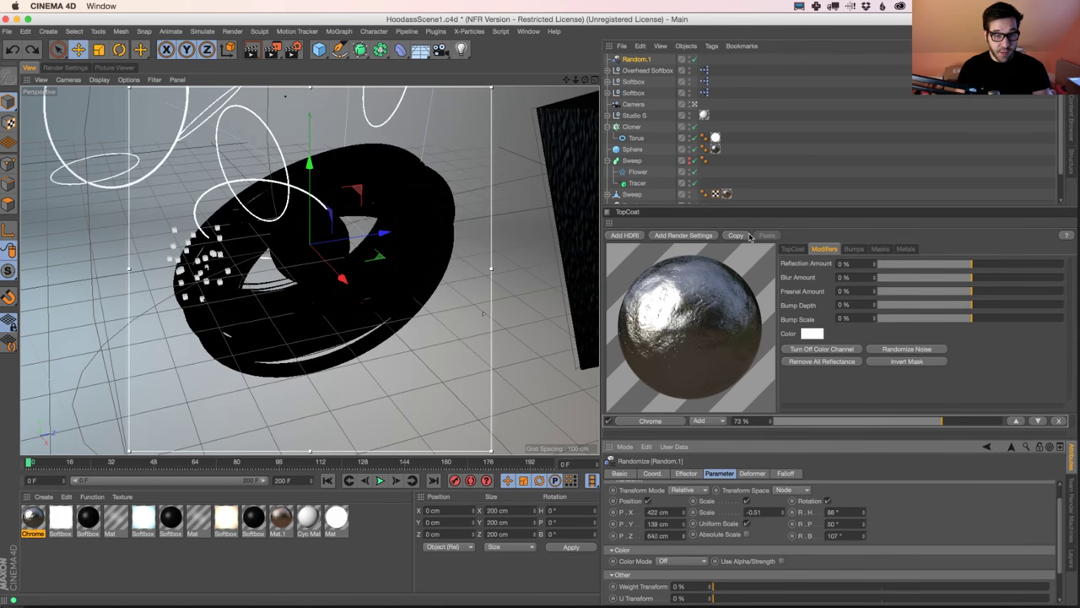
# Reposition the Cloner to about X -138 cm, Y 353 cm and Z 106 cm
pyautogui.click(379, 260)
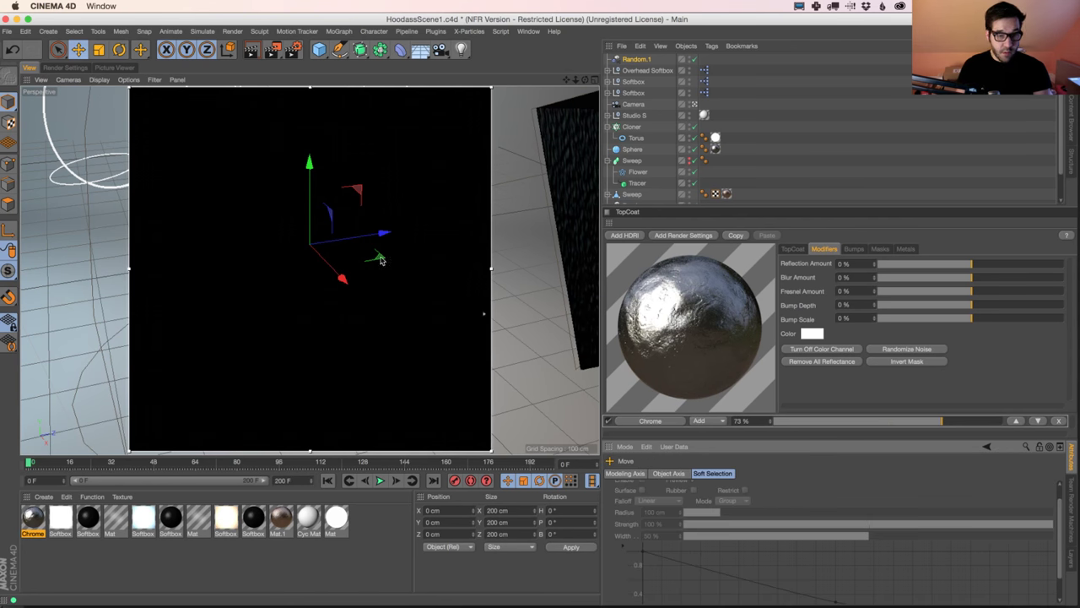
pyautogui.press('super+z')
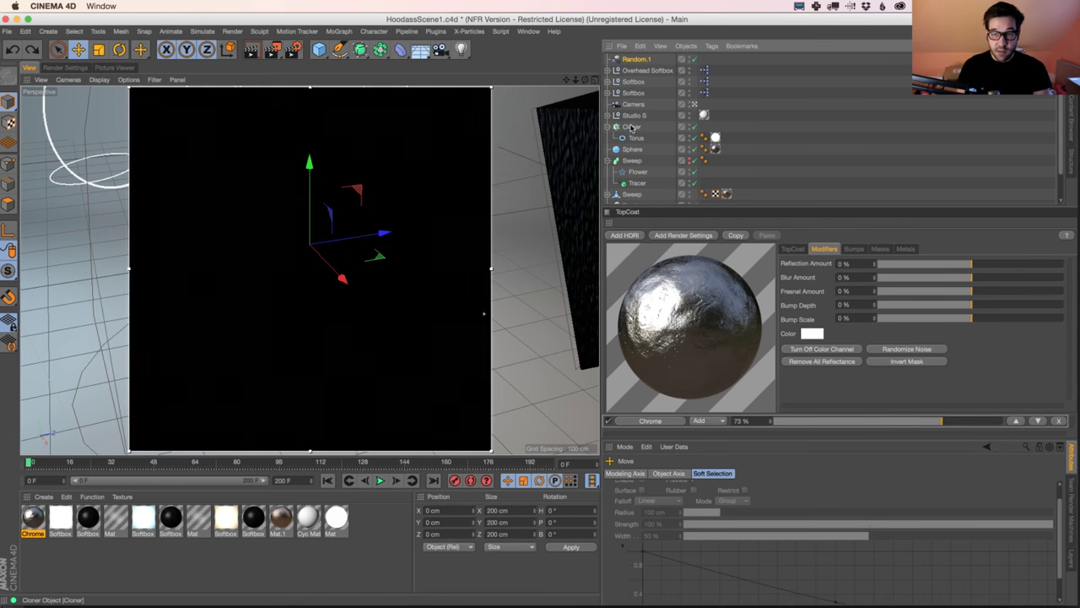
pyautogui.click(632, 127)
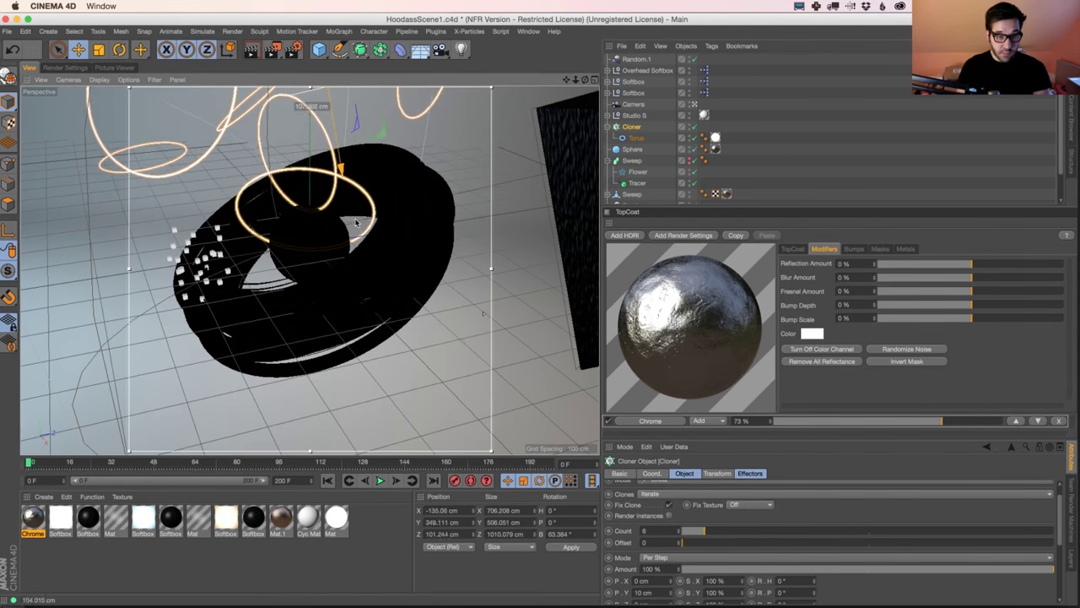
pyautogui.moveTo(356, 222); pyautogui.dragTo(382, 194)
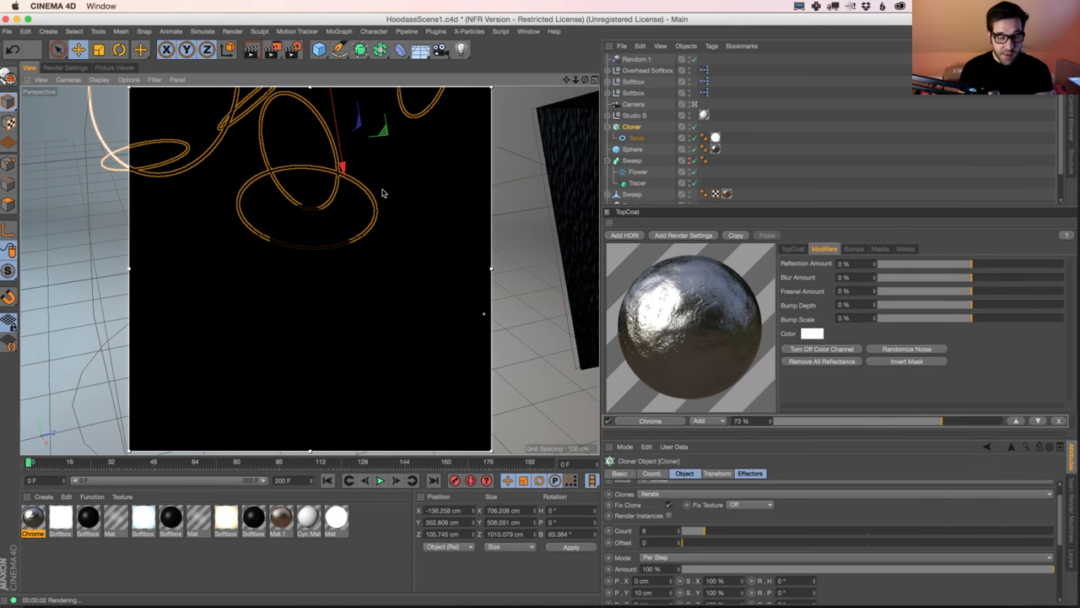
# Render the scene with the LK High preset and switch to the c4dlive Twitch chat in Chrome while it runs
pyautogui.click(65, 67)
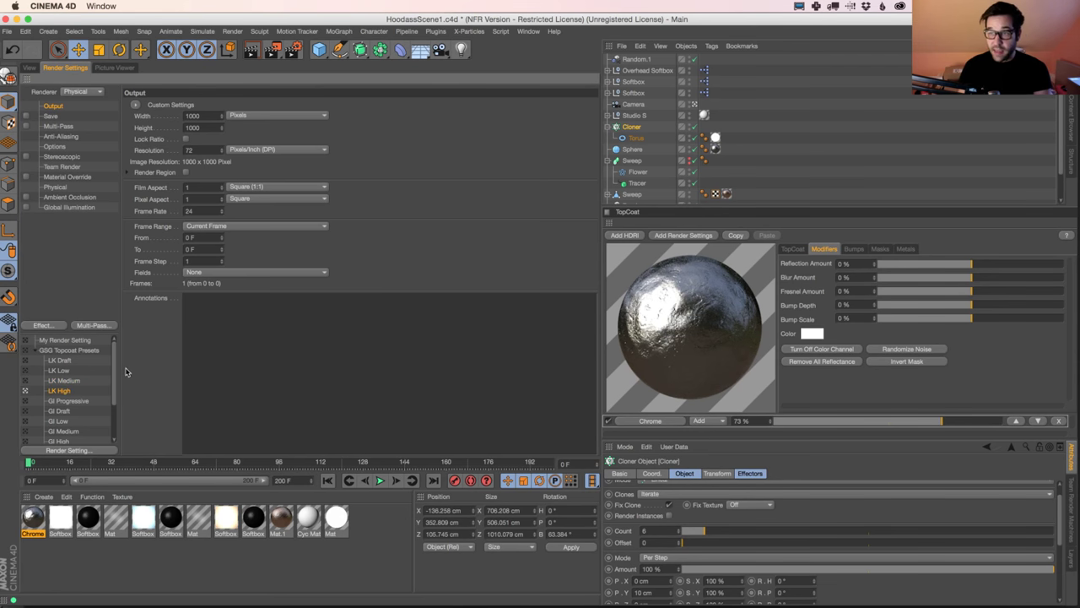
pyautogui.hotkey('shift', 'r')
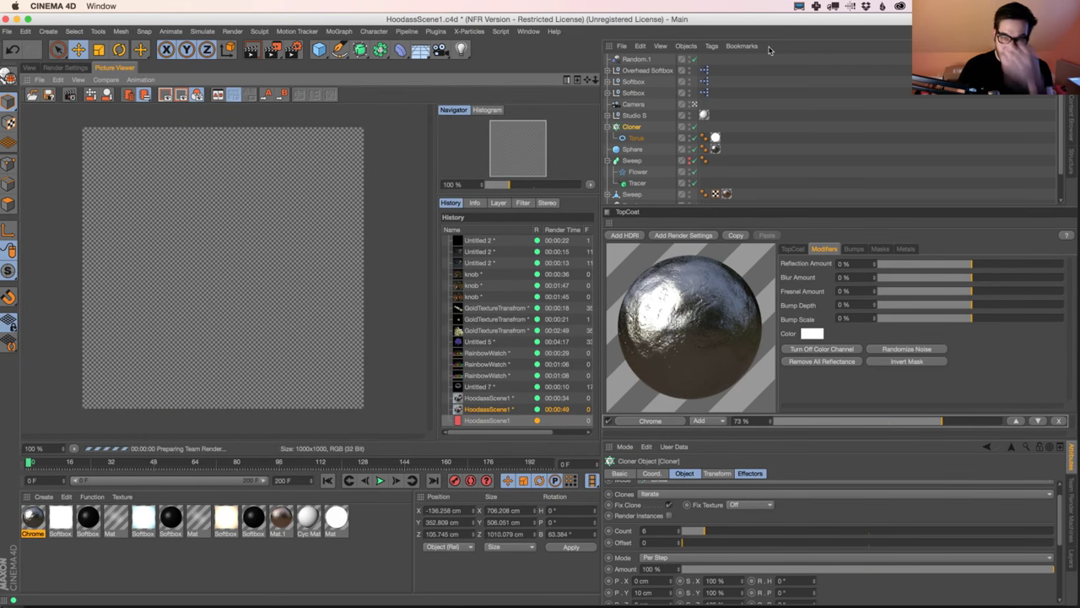
pyautogui.press('super+Tab')
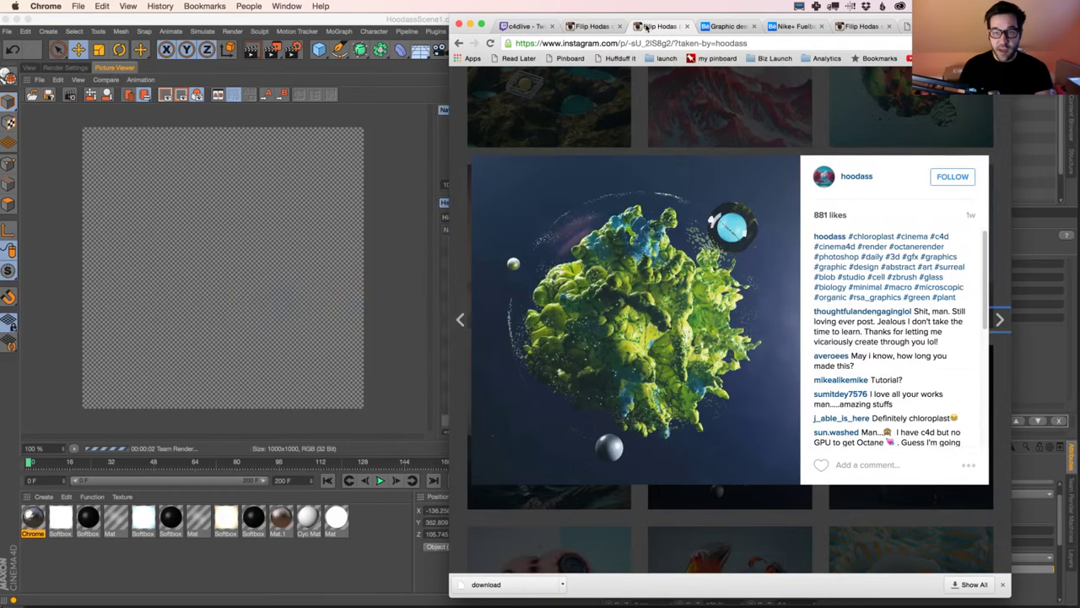
pyautogui.click(523, 26)
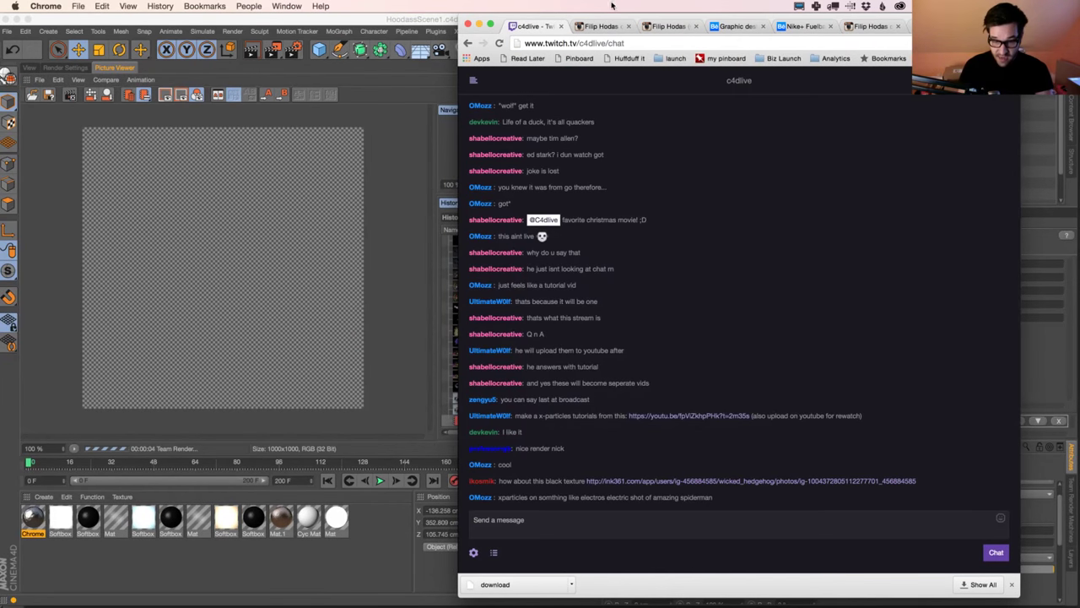